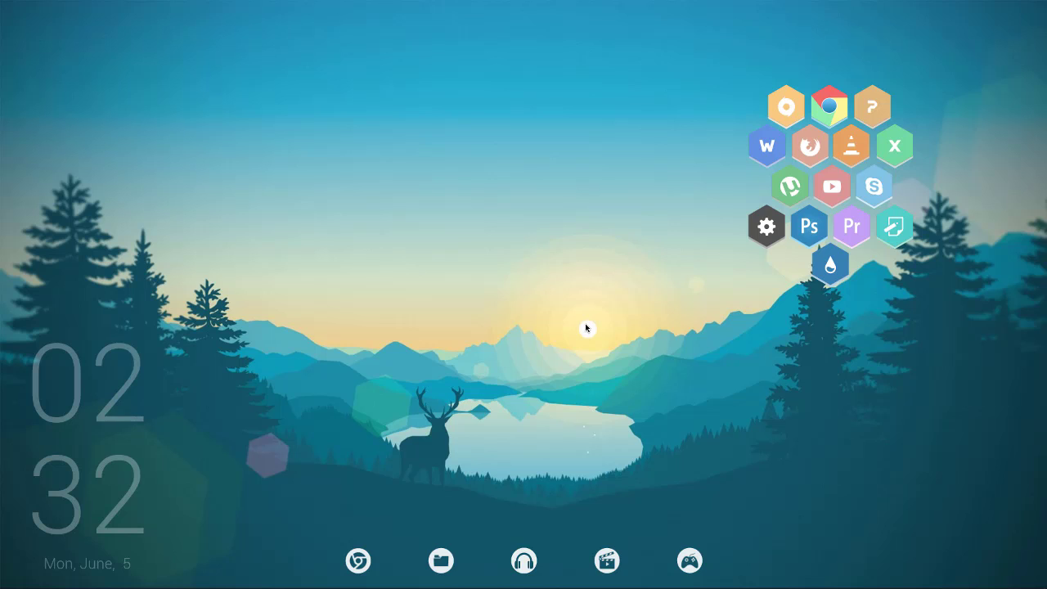
# Switch to the Illustrator window showing the finished Bandor.ai monkey artwork
pyautogui.hotkey('alt', 'Tab')
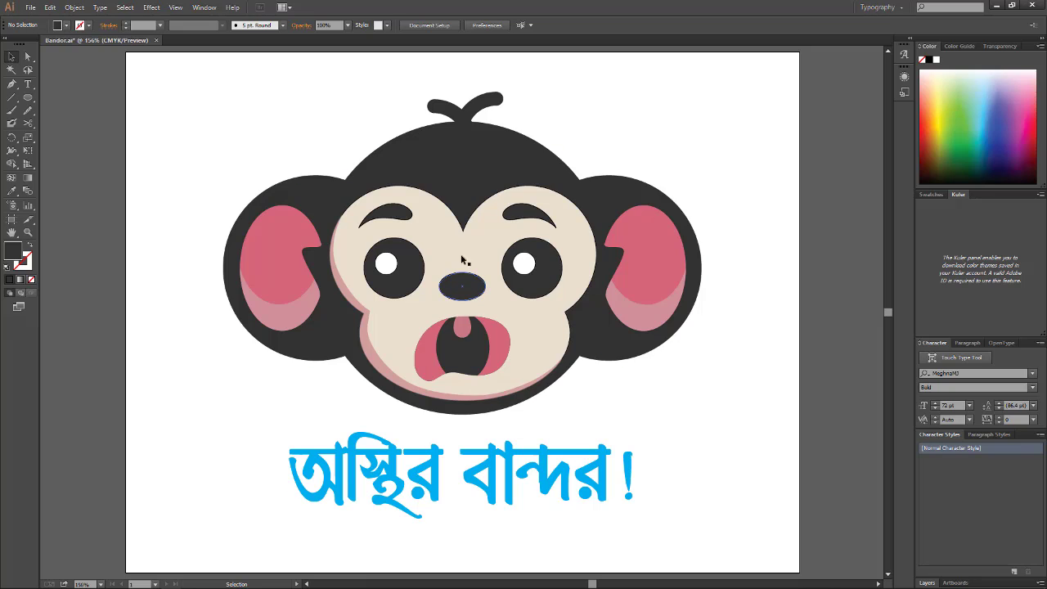
# Show the Pathfinder panel, then create a new 792 × 612 px Letter document named 'Osthir Bandor'
pyautogui.click(175, 7)
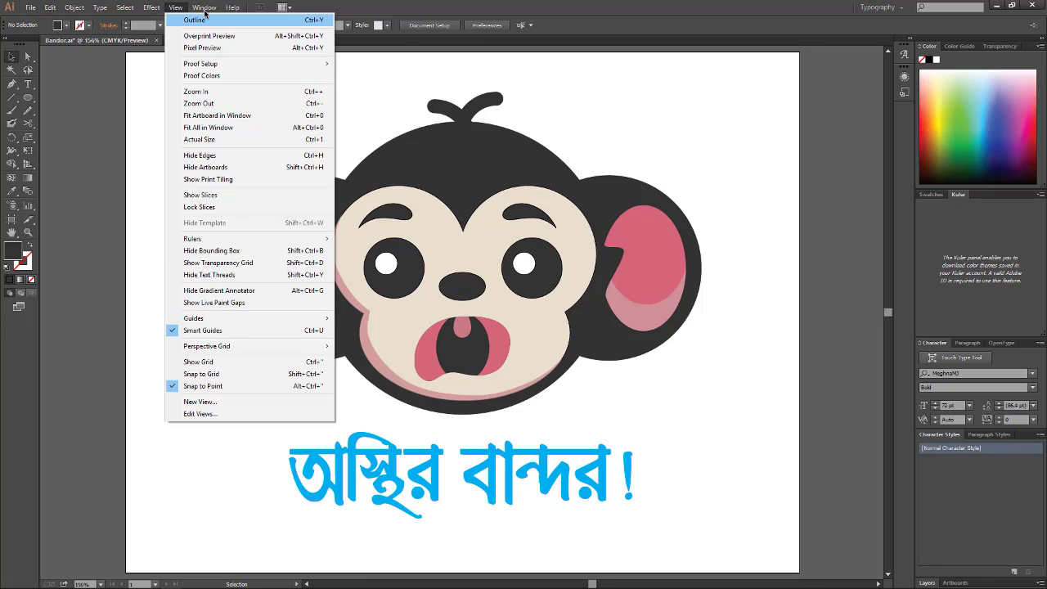
pyautogui.moveTo(205, 7)
pyautogui.click(227, 348)
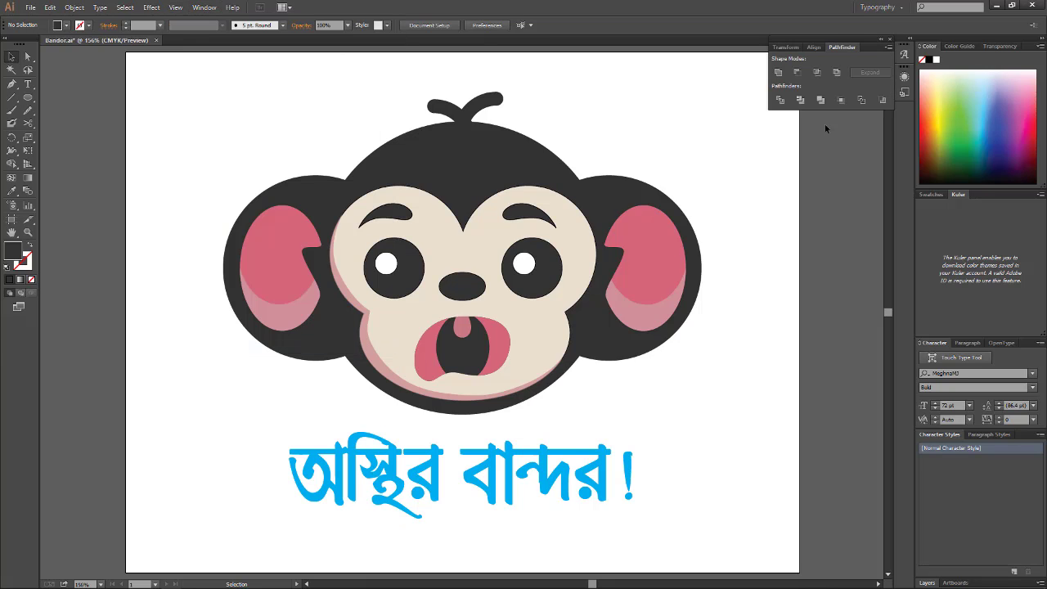
pyautogui.click(30, 8)
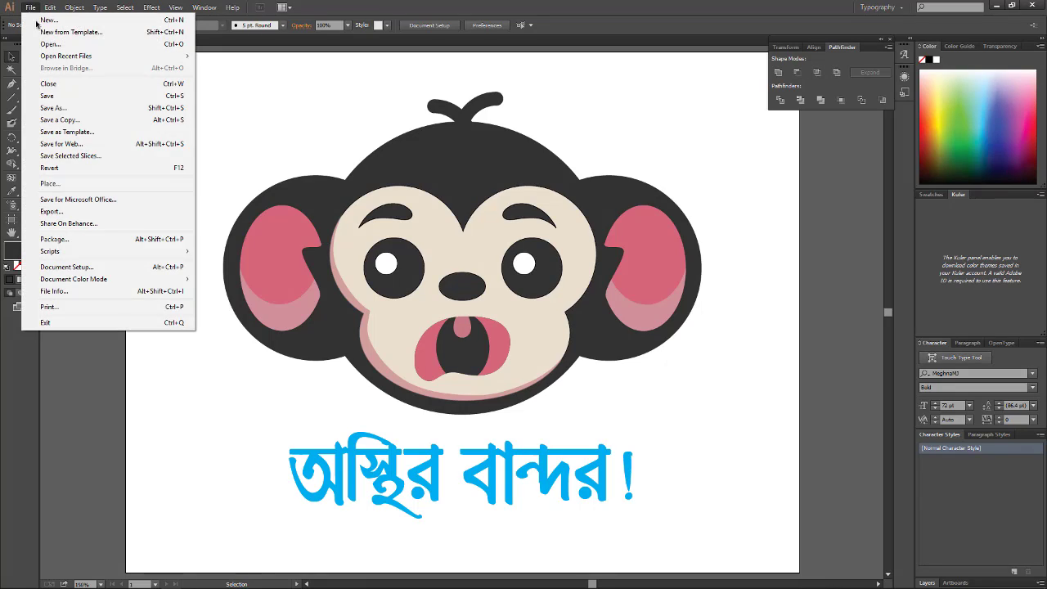
pyautogui.click(49, 19)
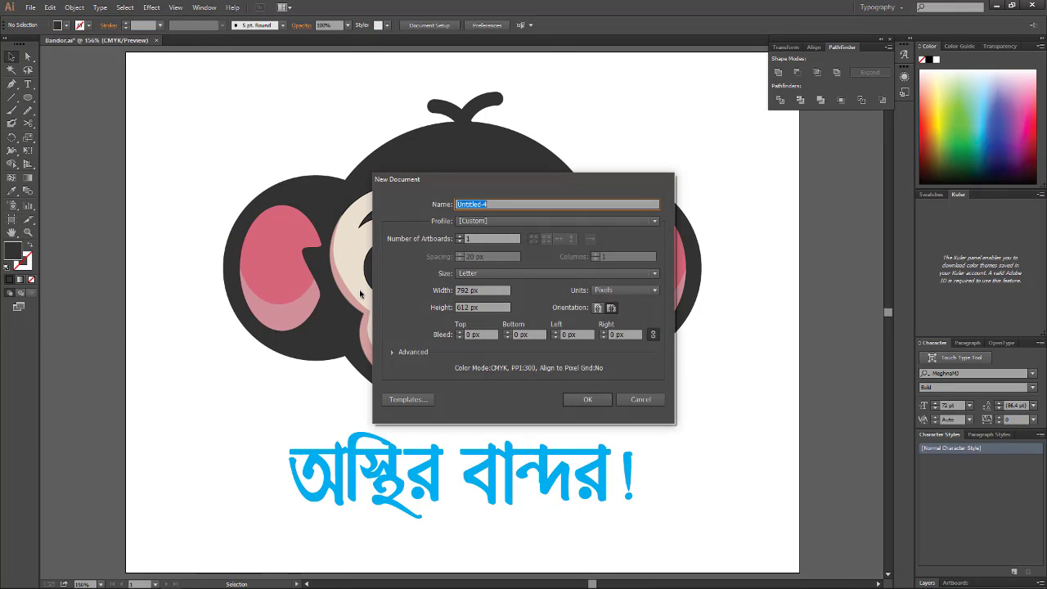
pyautogui.click(609, 308)
pyautogui.click(496, 205)
pyautogui.write('0')
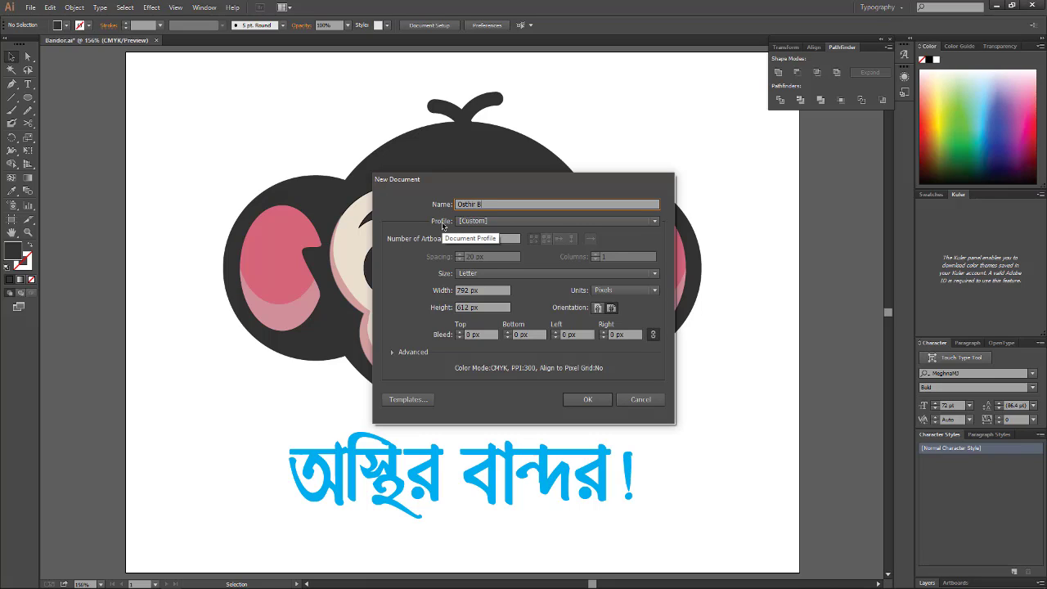
pyautogui.write('andor')
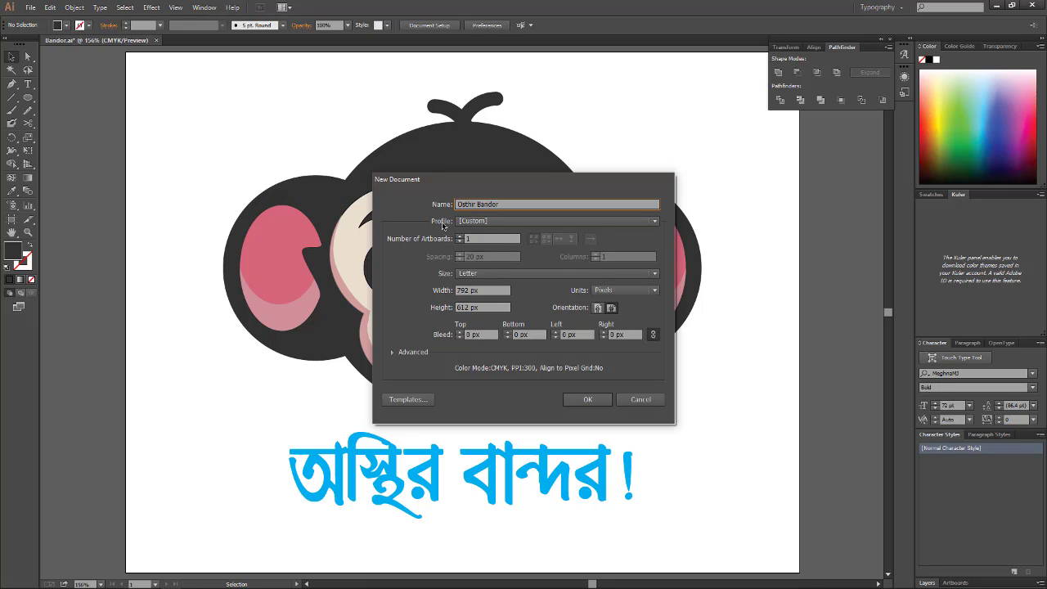
pyautogui.click(588, 399)
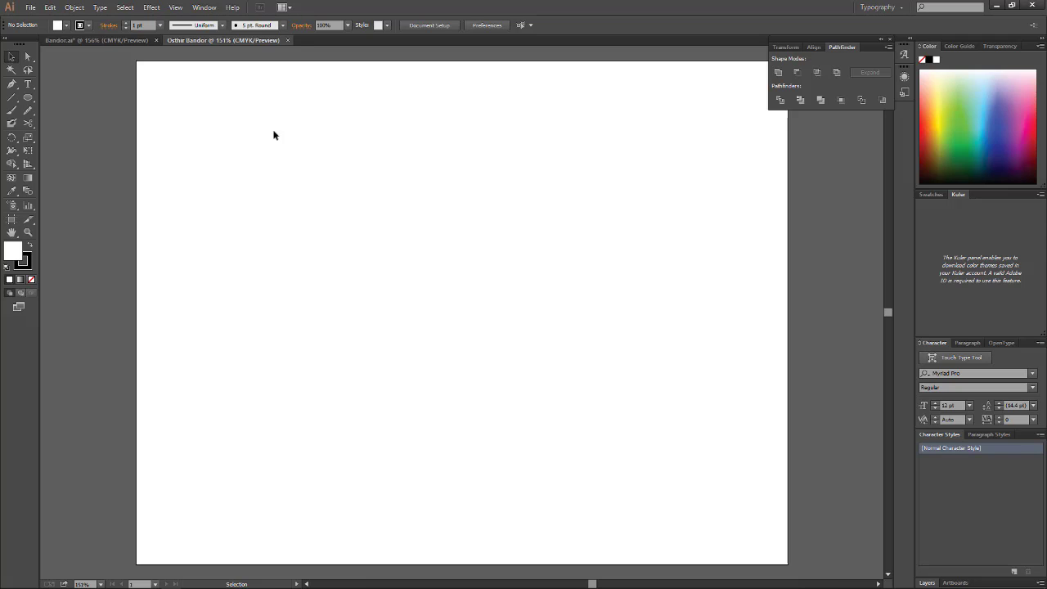
# Float the ellipse shape tools and Pathfinder panel group, then draw a large circle about 370.861 px across
pyautogui.click(95, 40)
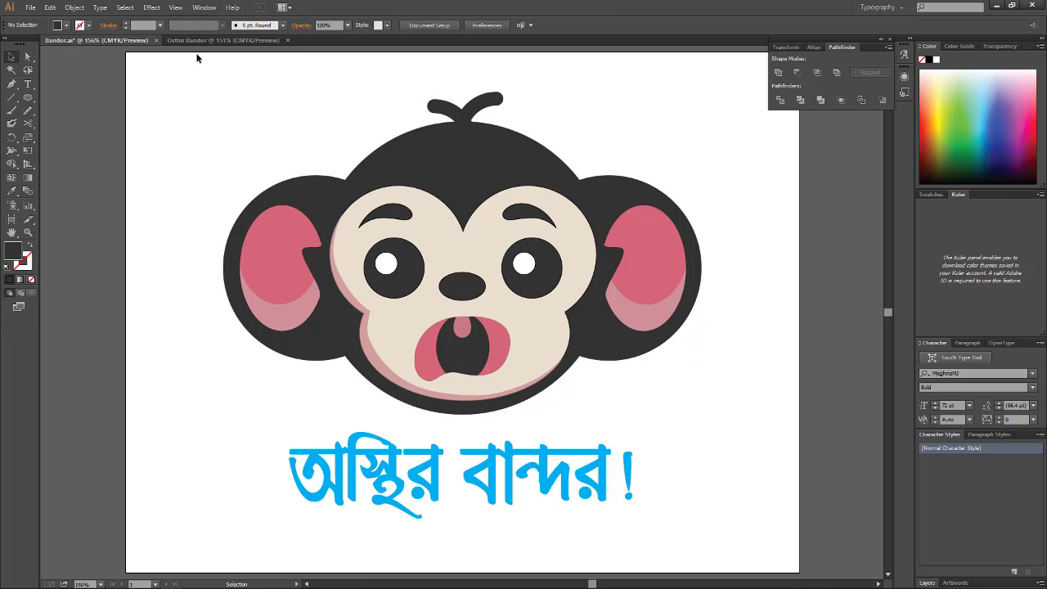
pyautogui.click(223, 40)
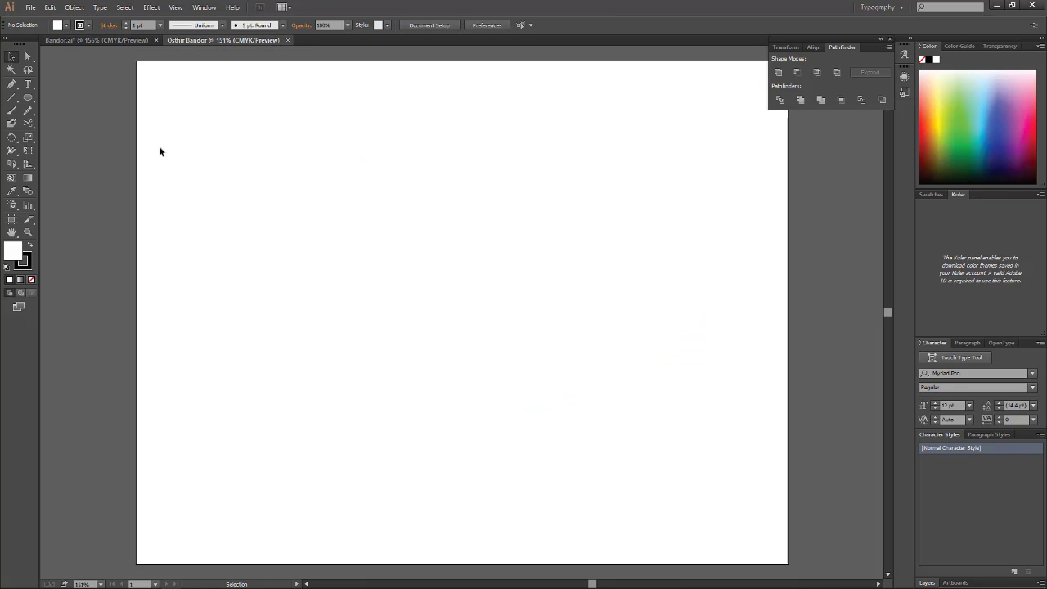
pyautogui.click(32, 101)
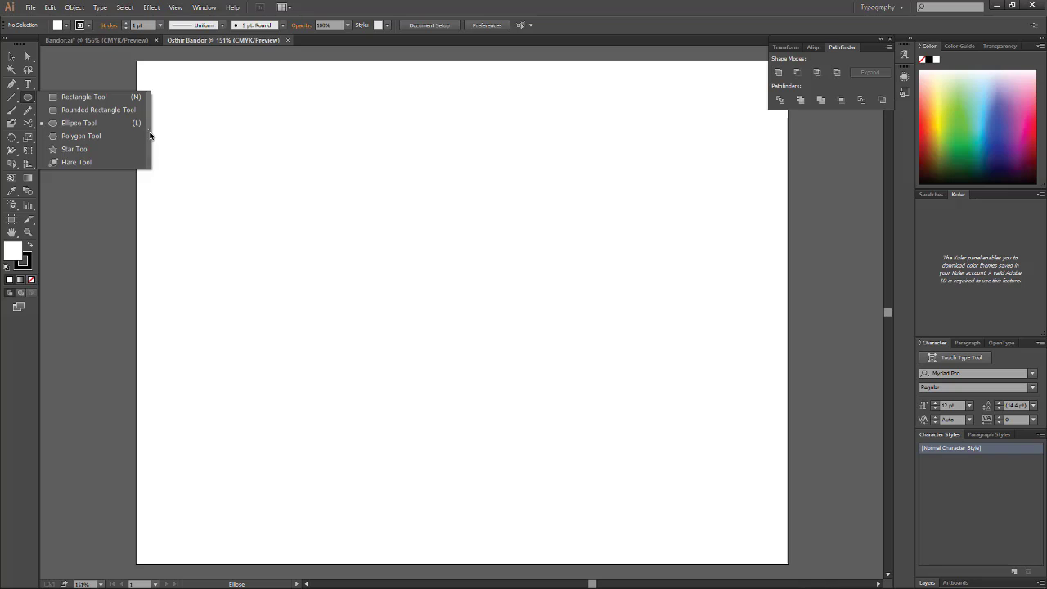
pyautogui.moveTo(152, 130); pyautogui.dragTo(149, 129)
pyautogui.moveTo(83, 110); pyautogui.dragTo(189, 73)
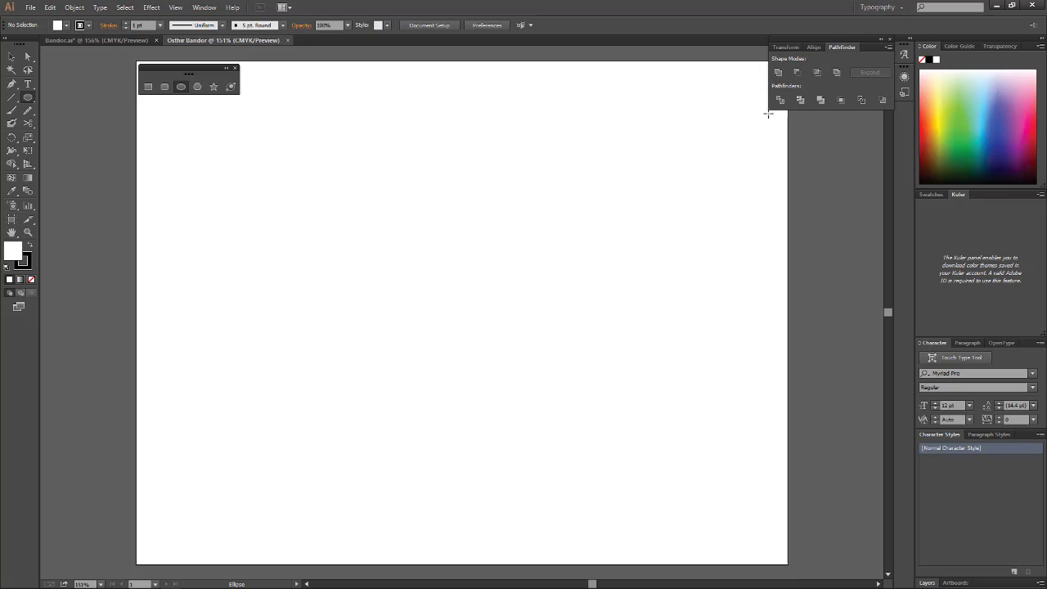
pyautogui.moveTo(813, 41)
pyautogui.mouseDown()
pyautogui.moveTo(692, 92)
pyautogui.moveTo(689, 68)
pyautogui.mouseUp()
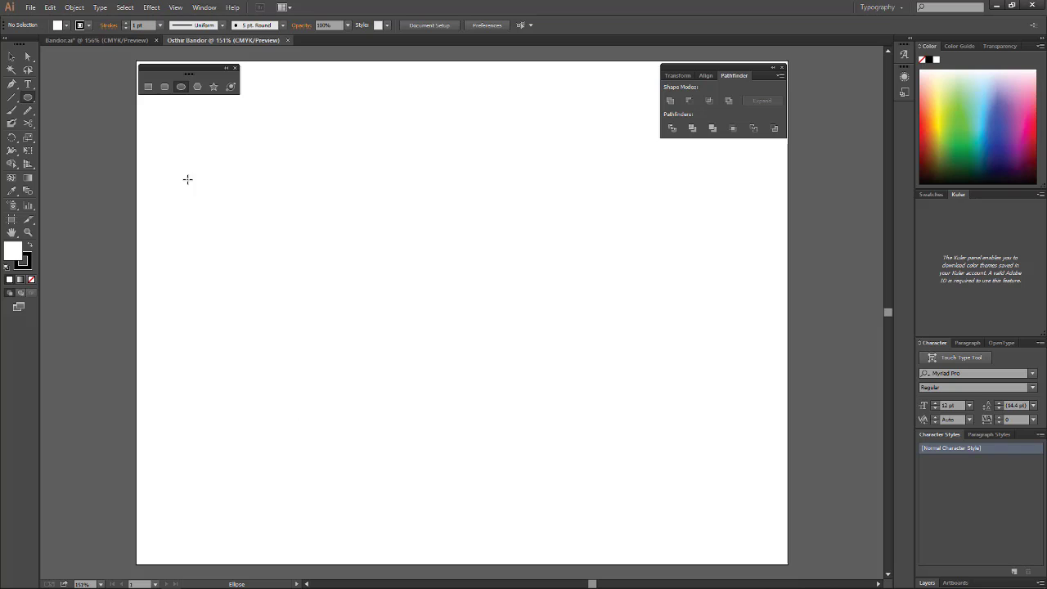
pyautogui.moveTo(341, 180); pyautogui.dragTo(589, 483)
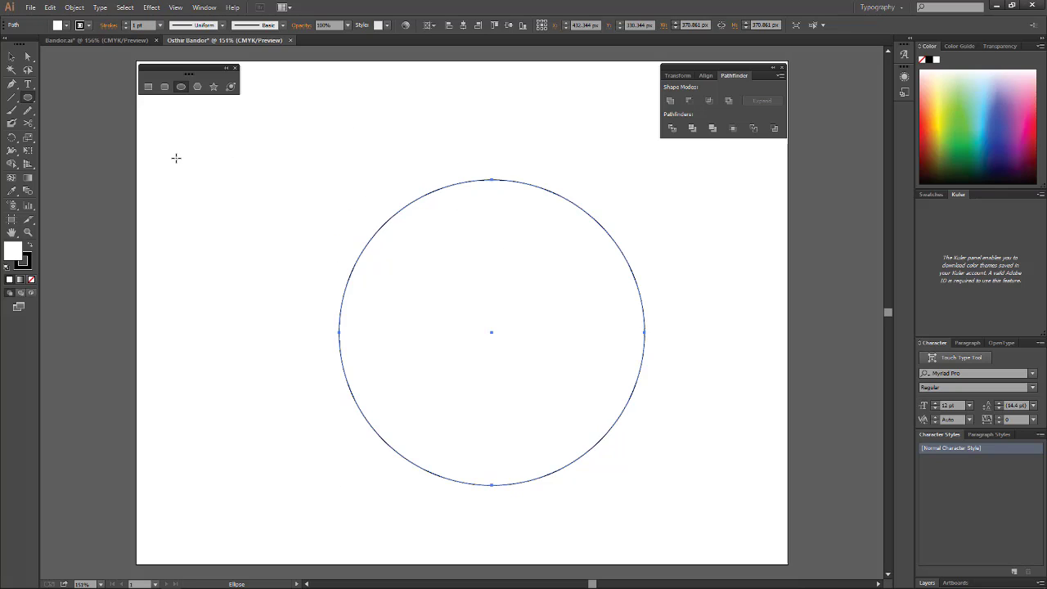
# Fill the large circle with black and center it horizontally and vertically on the artboard
pyautogui.click(64, 25)
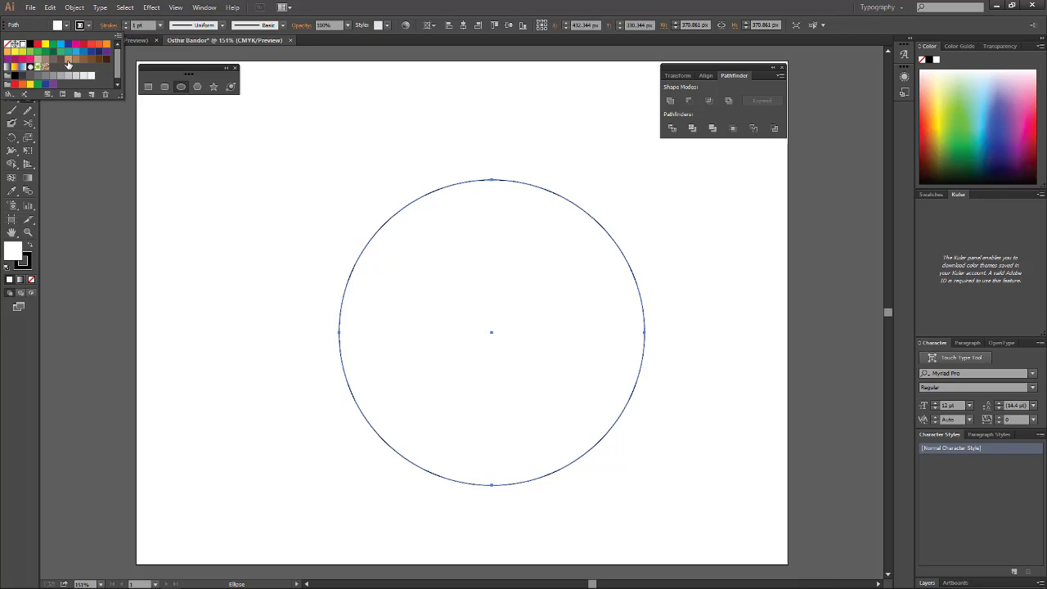
pyautogui.click(30, 46)
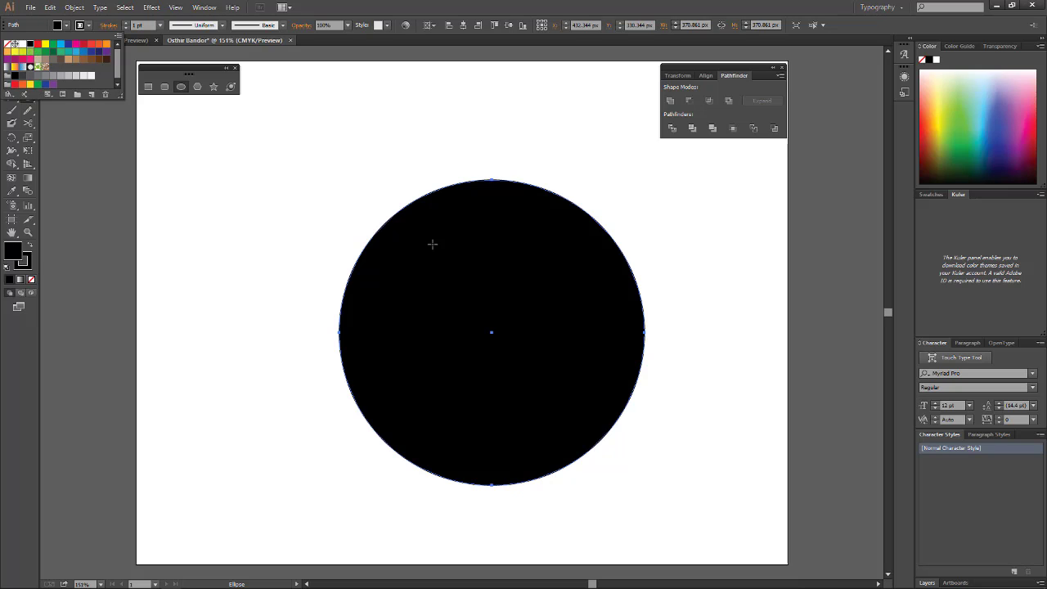
pyautogui.click(705, 75)
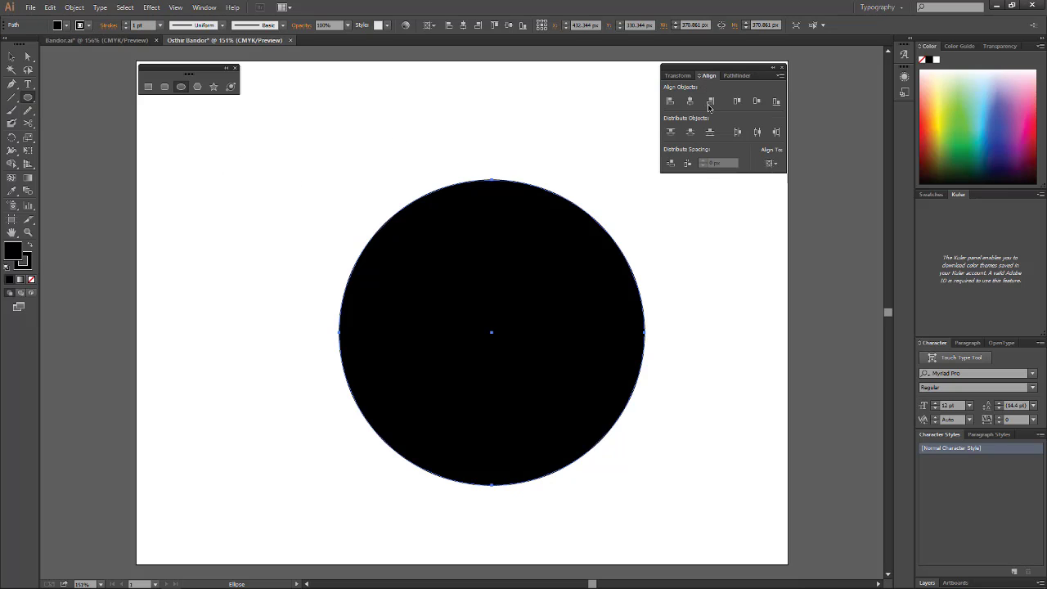
pyautogui.click(691, 102)
pyautogui.click(756, 101)
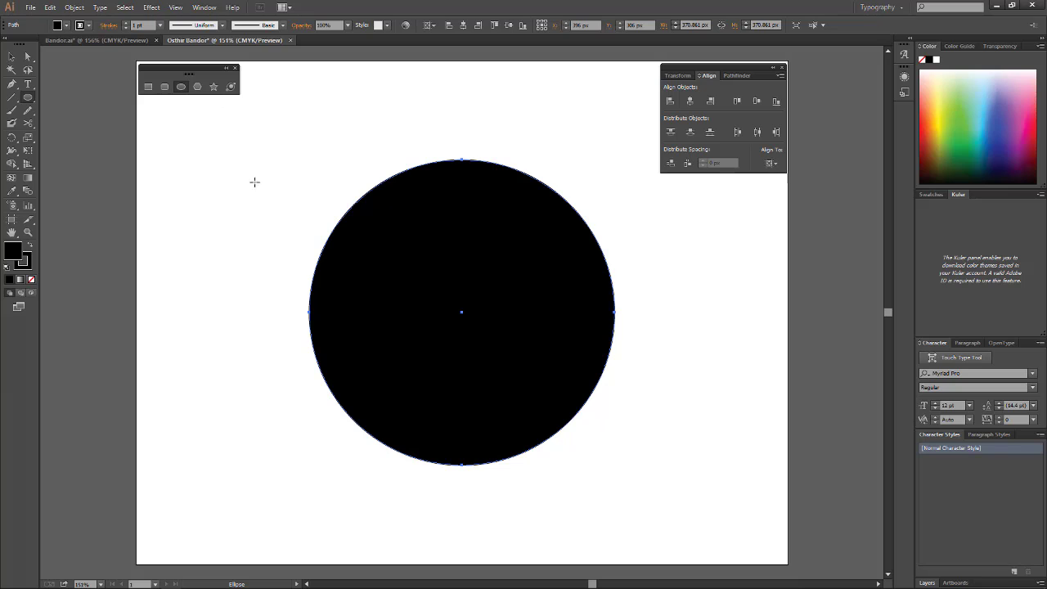
# Draw a smaller ear circle over the head's upper left and Alt-drag a copy to the right side
pyautogui.moveTo(245, 193); pyautogui.dragTo(396, 390)
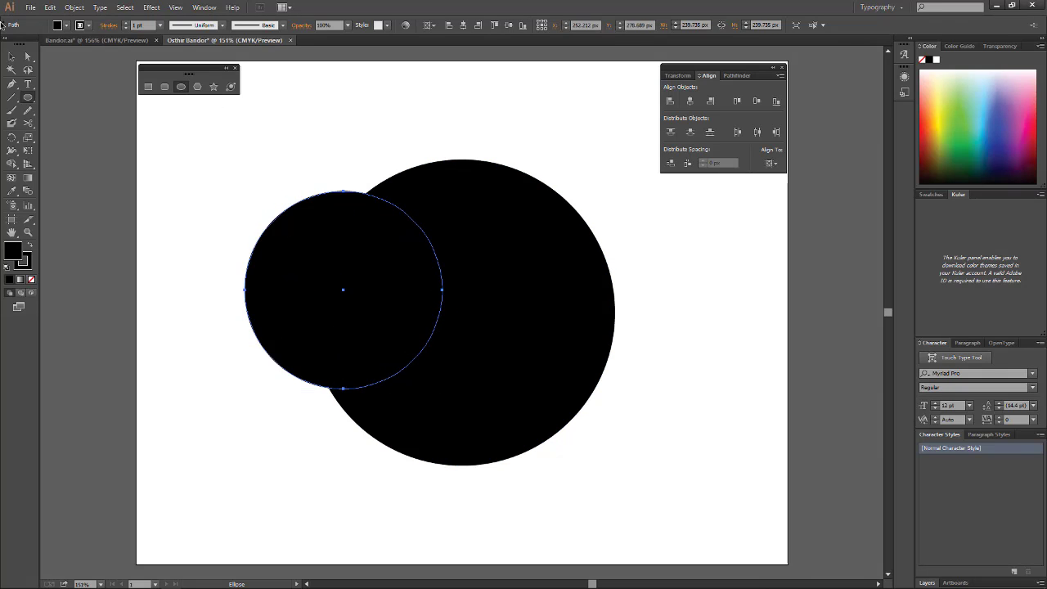
pyautogui.click(12, 55)
pyautogui.moveTo(277, 257); pyautogui.dragTo(242, 248)
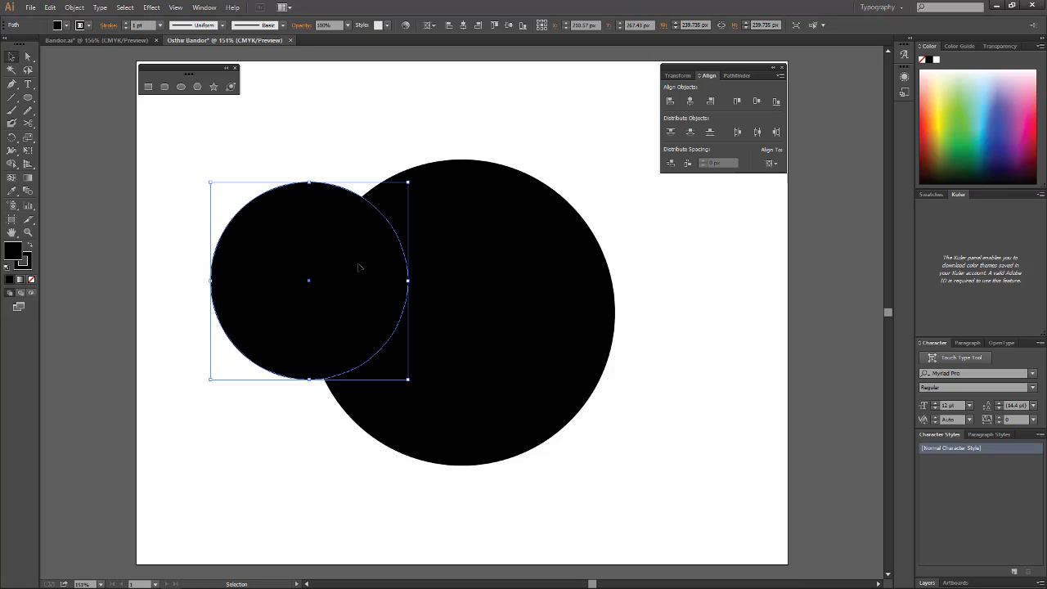
pyautogui.moveTo(353, 294); pyautogui.dragTo(352, 299)
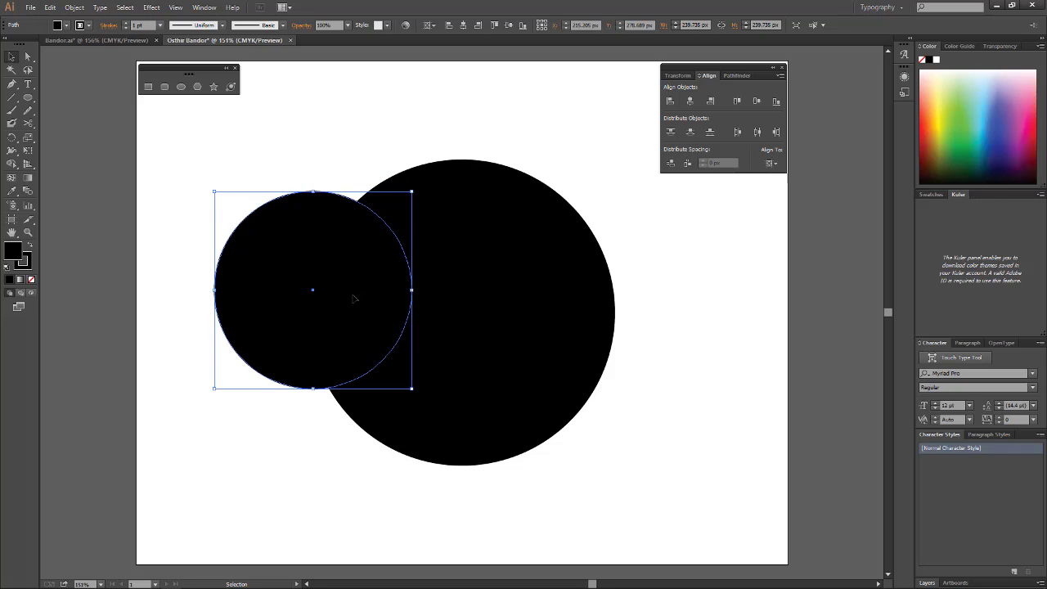
pyautogui.moveTo(363, 298); pyautogui.dragTo(654, 292)
# Unite the big circle and both ear circles into one black head shape and deselect it
pyautogui.hotkey('ctrl', 'a')
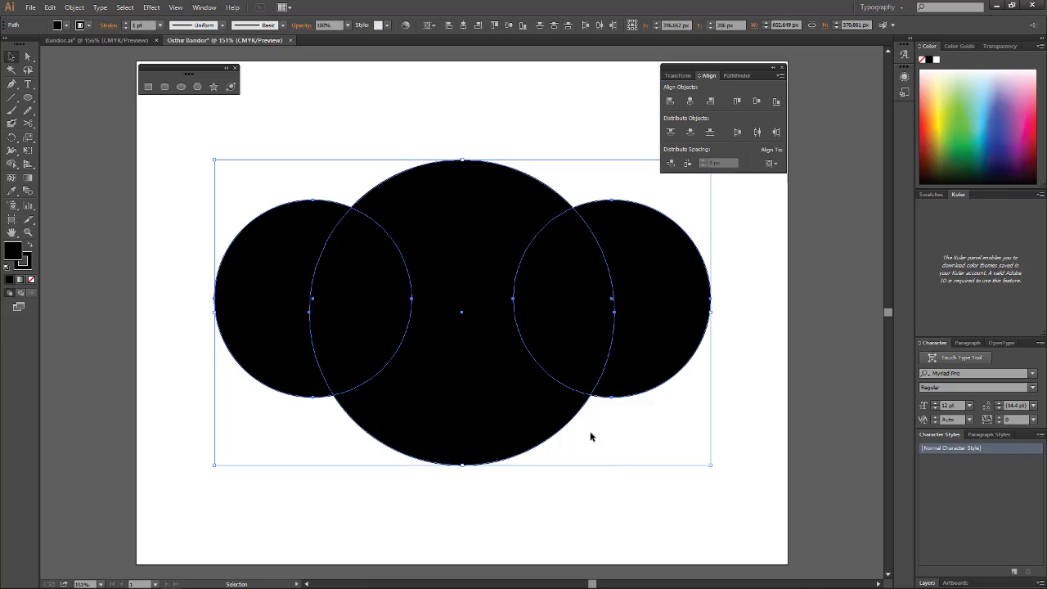
pyautogui.click(735, 75)
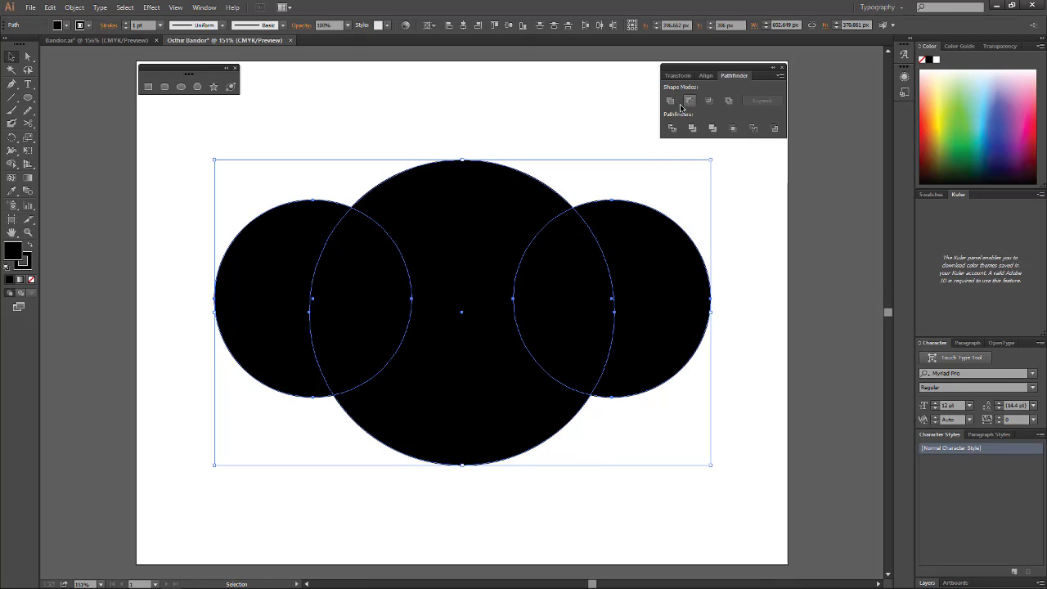
pyautogui.click(670, 100)
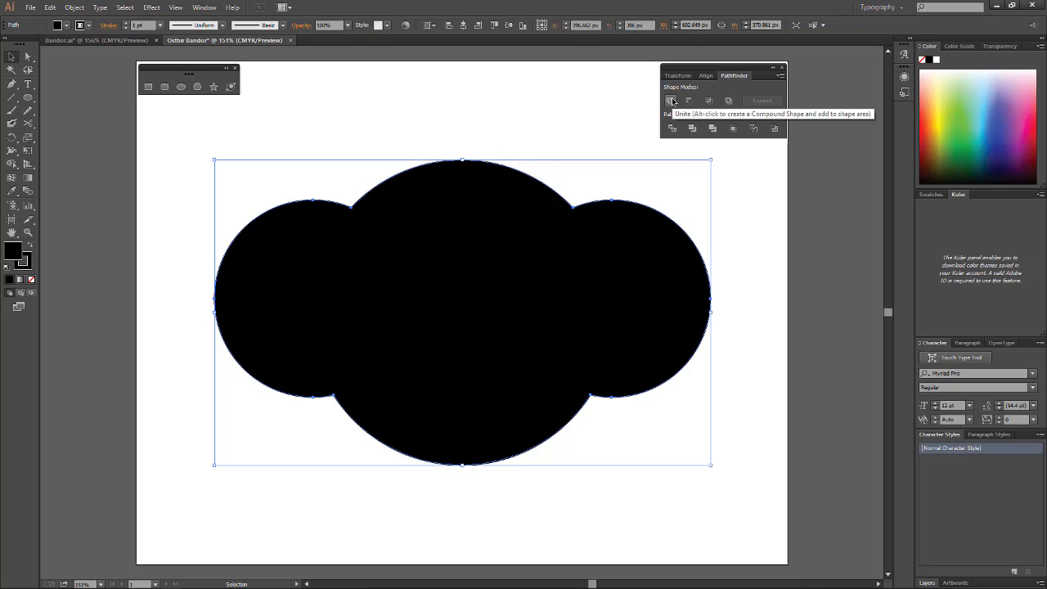
pyautogui.click(452, 131)
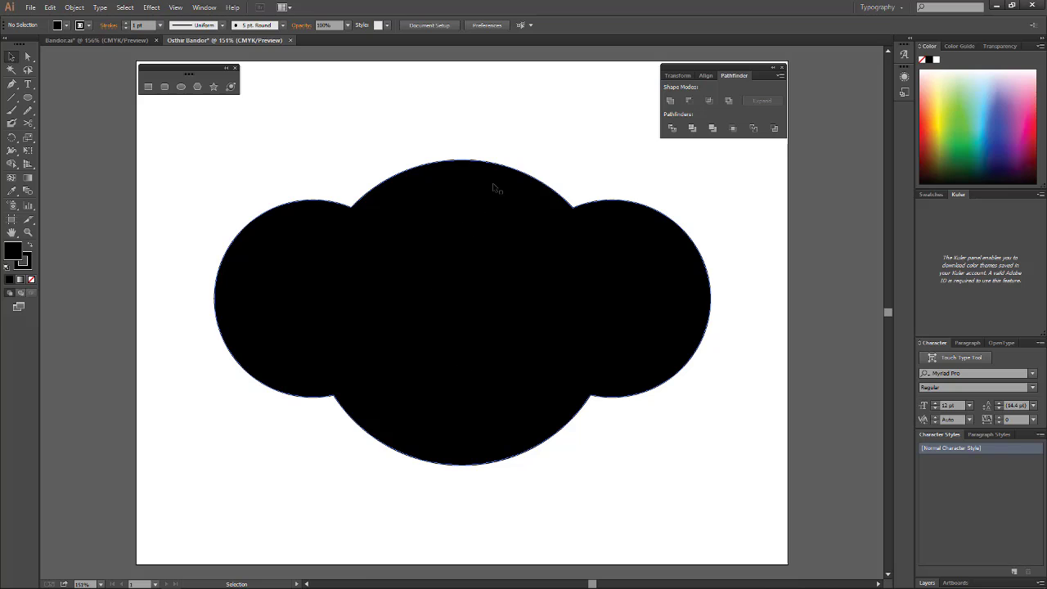
pyautogui.click(90, 40)
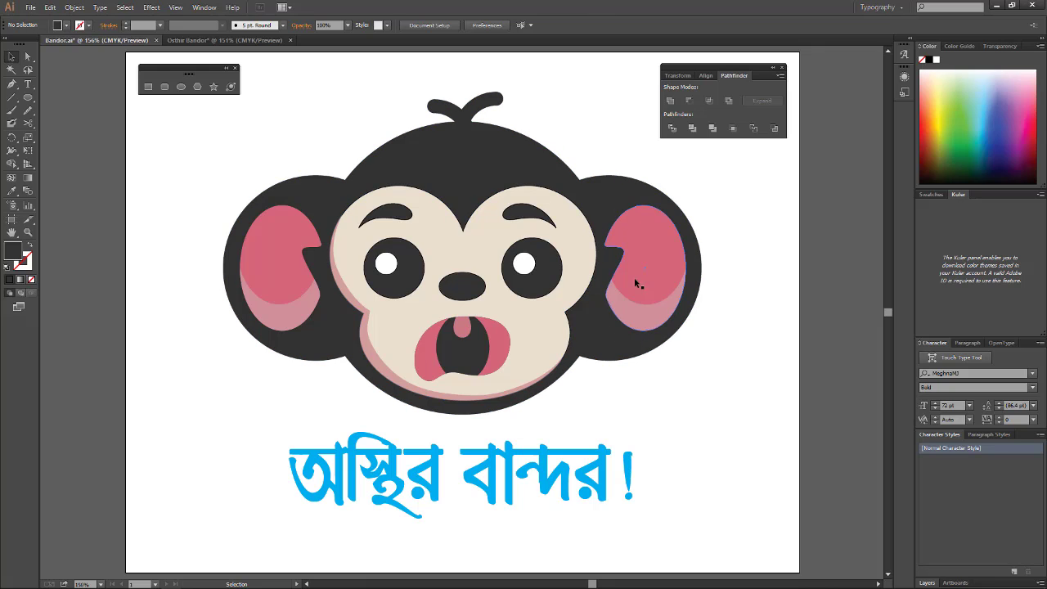
pyautogui.click(222, 40)
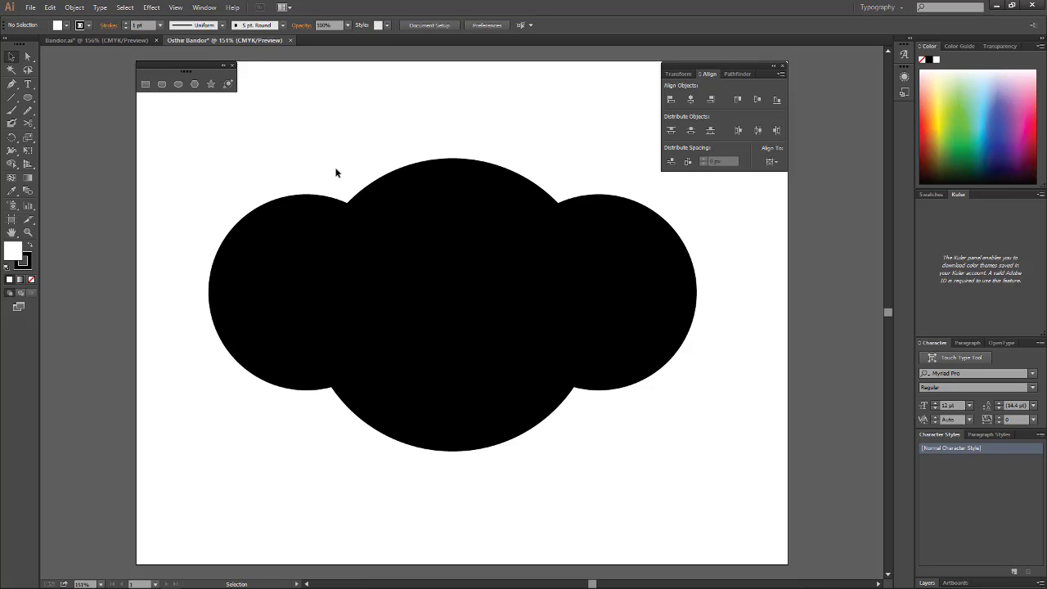
pyautogui.click(179, 84)
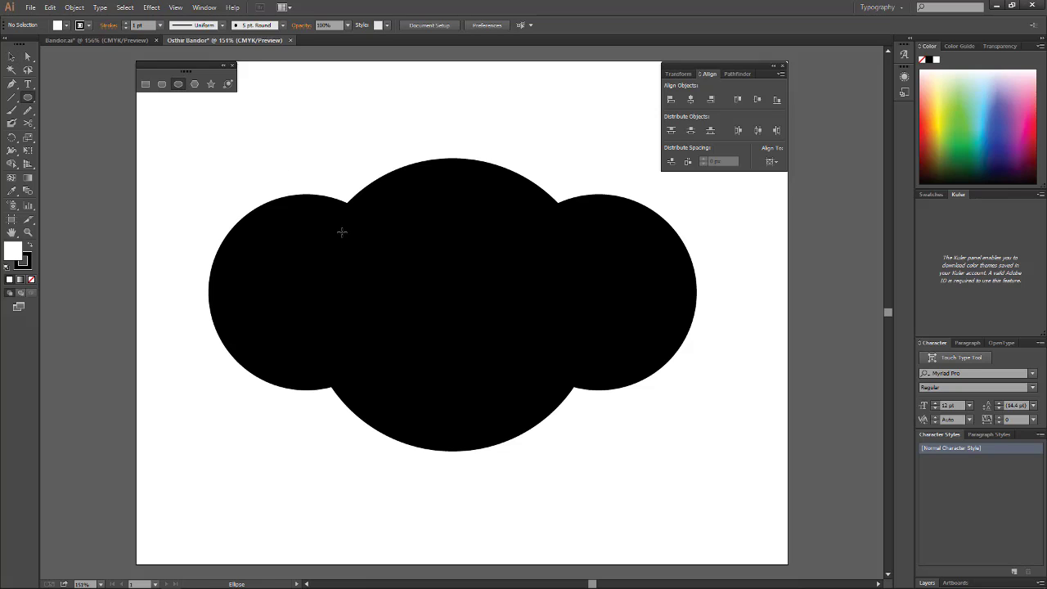
# Draw a white face circle on the head, enlarge it and reposition it
pyautogui.moveTo(342, 228); pyautogui.dragTo(448, 358)
pyautogui.press('v')
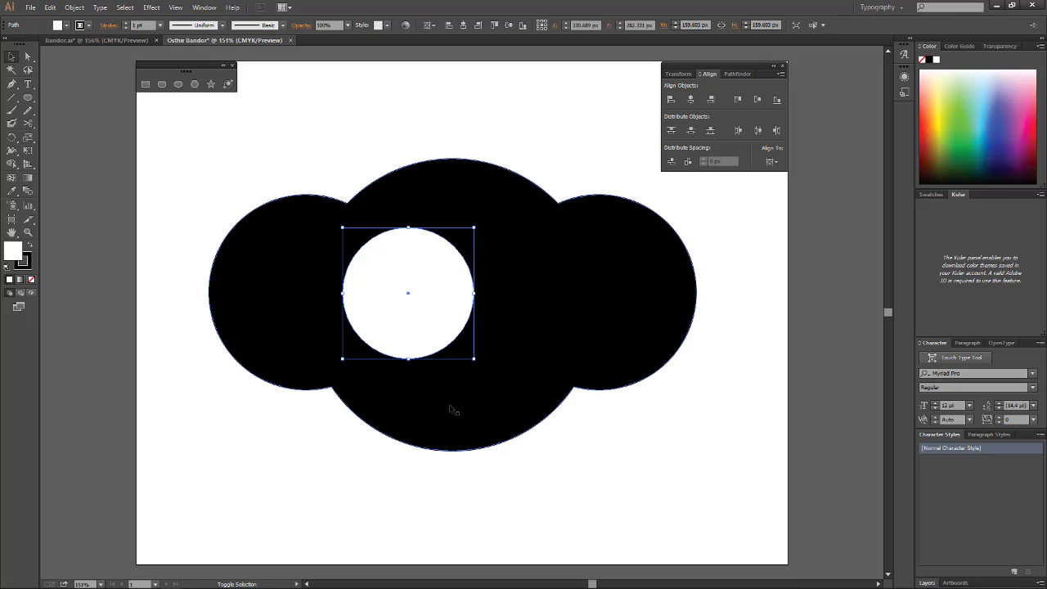
pyautogui.moveTo(474, 360); pyautogui.dragTo(493, 377)
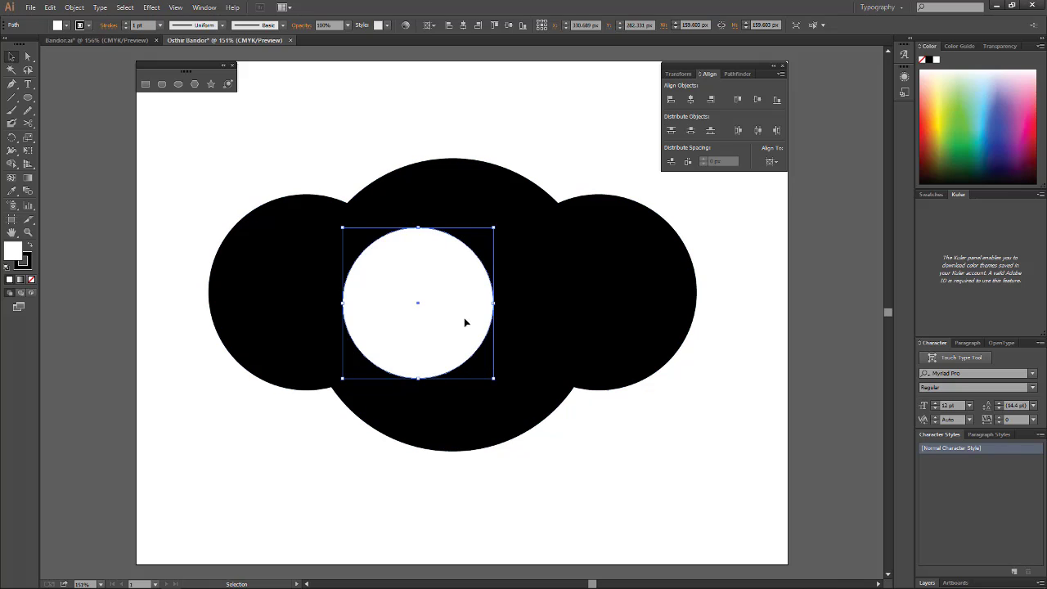
pyautogui.moveTo(472, 324)
pyautogui.mouseDown()
pyautogui.moveTo(440, 306)
pyautogui.moveTo(562, 311)
pyautogui.mouseUp()
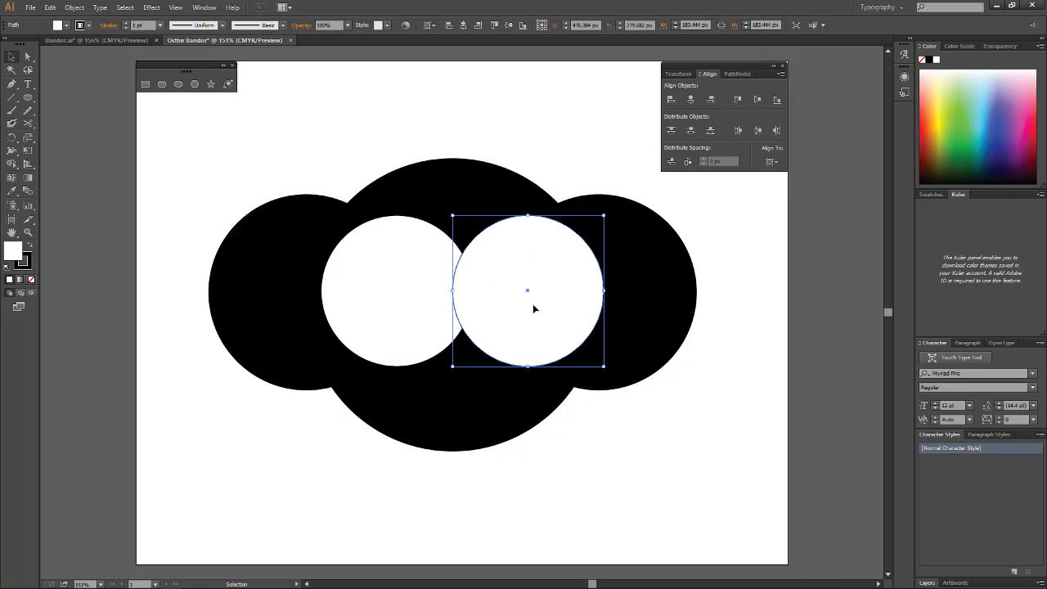
# Nudge both white circles left and unite them into one white eye-area shape
pyautogui.keyDown('shift'); pyautogui.click(382, 299); pyautogui.keyUp('shift')
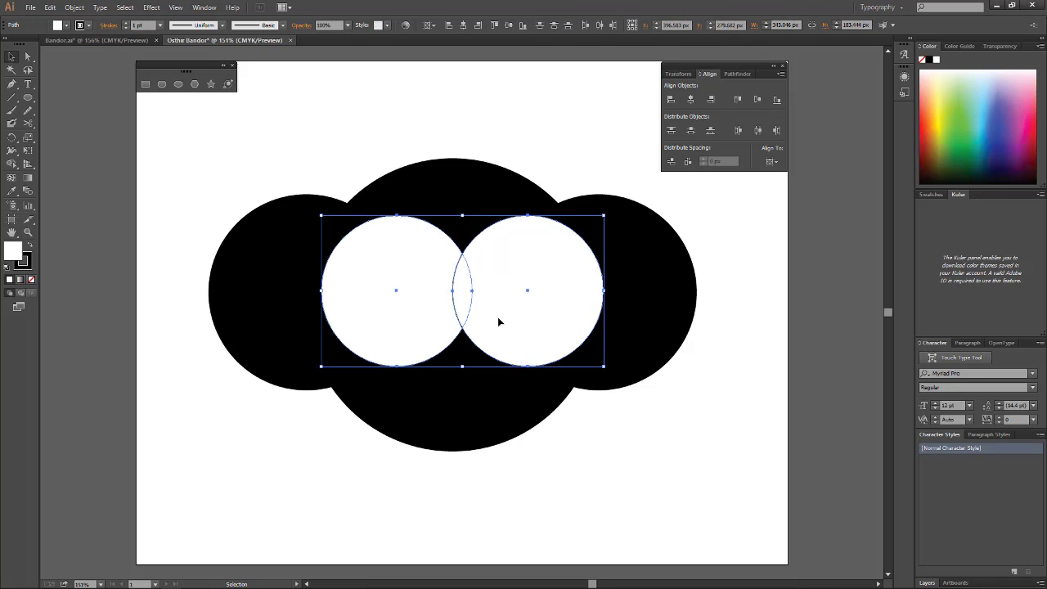
pyautogui.press('Left')
pyautogui.press('Left')
pyautogui.press('Left')
pyautogui.press('Left')
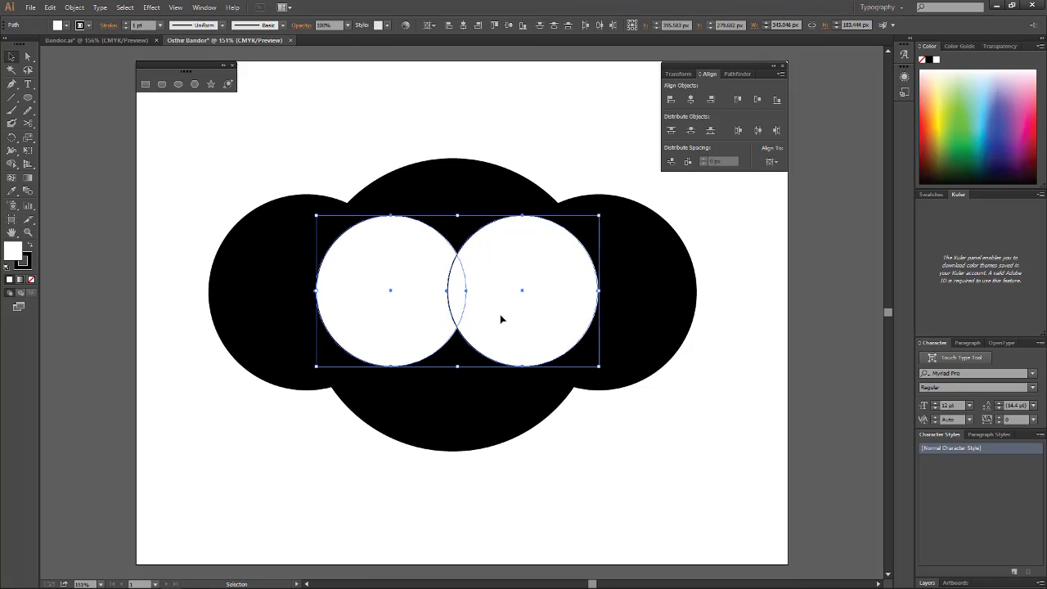
pyautogui.press('Left')
pyautogui.press('Left')
pyautogui.press('Left')
pyautogui.press('Left')
pyautogui.press('Left')
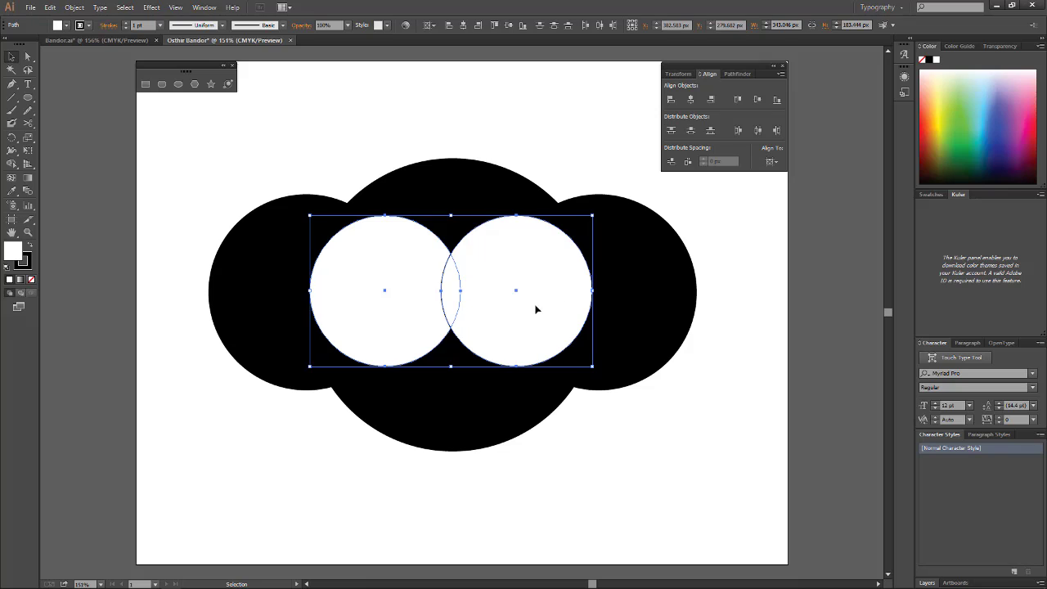
pyautogui.click(736, 73)
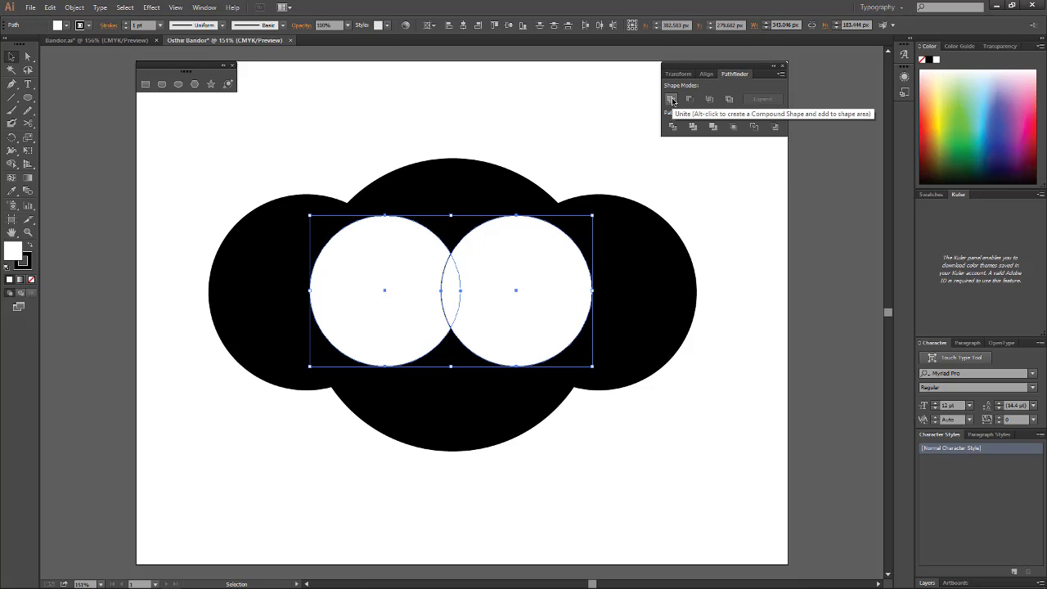
pyautogui.click(671, 99)
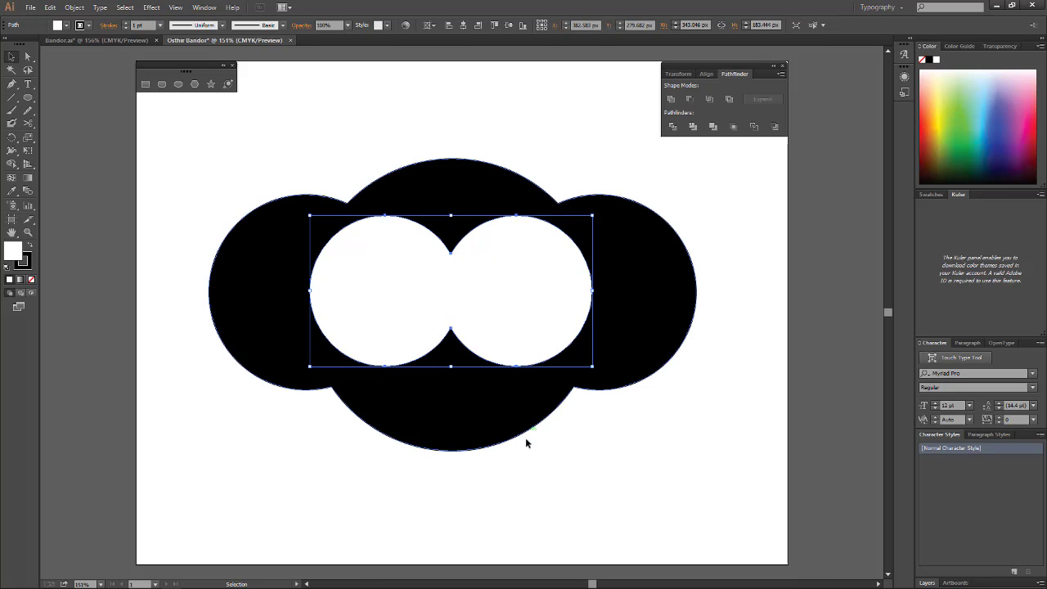
pyautogui.click(589, 482)
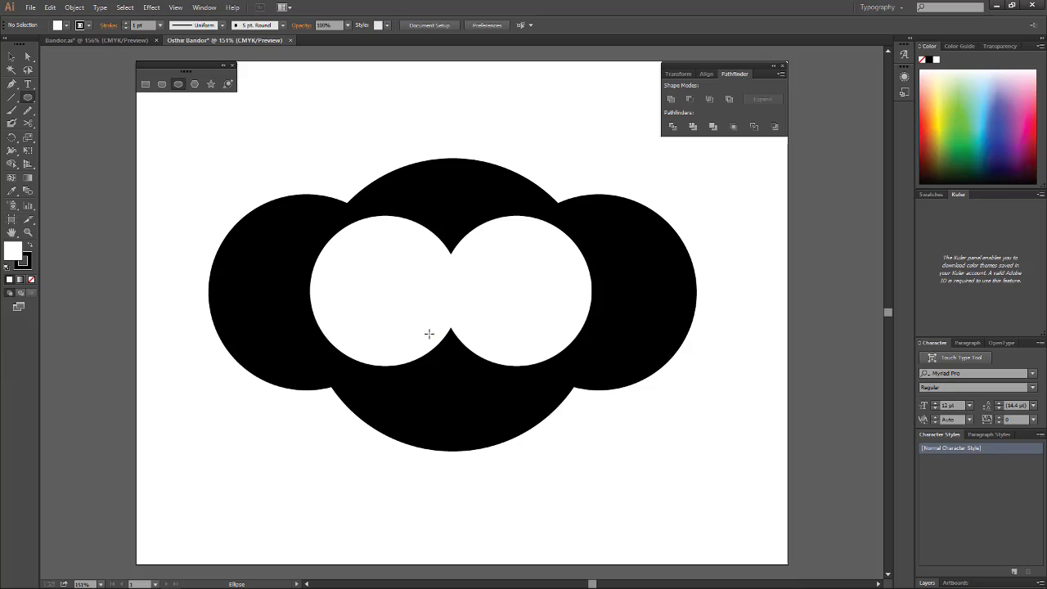
# Draw a white muzzle oval, widen it leftward, and unite it with the white face shape
pyautogui.moveTo(367, 307); pyautogui.dragTo(548, 432)
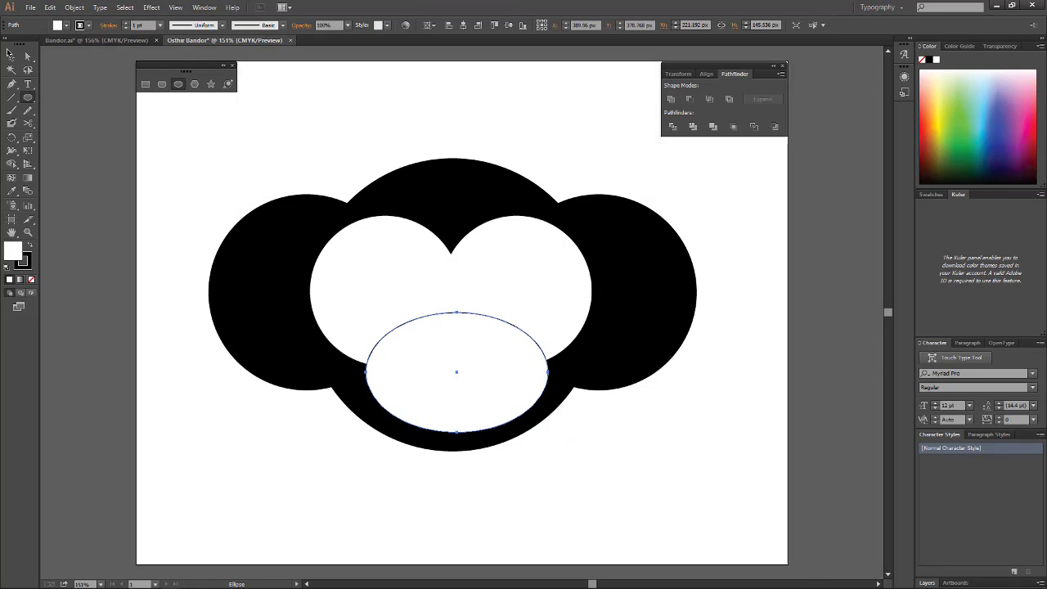
pyautogui.click(11, 59)
pyautogui.moveTo(367, 375); pyautogui.dragTo(359, 375)
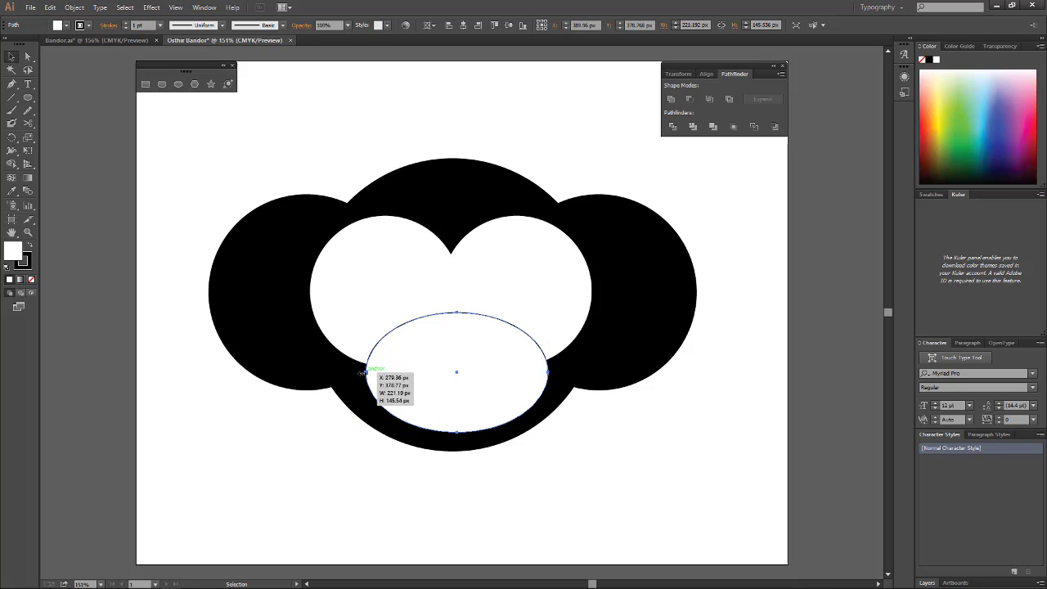
pyautogui.keyDown('shift'); pyautogui.click(572, 344); pyautogui.keyUp('shift')
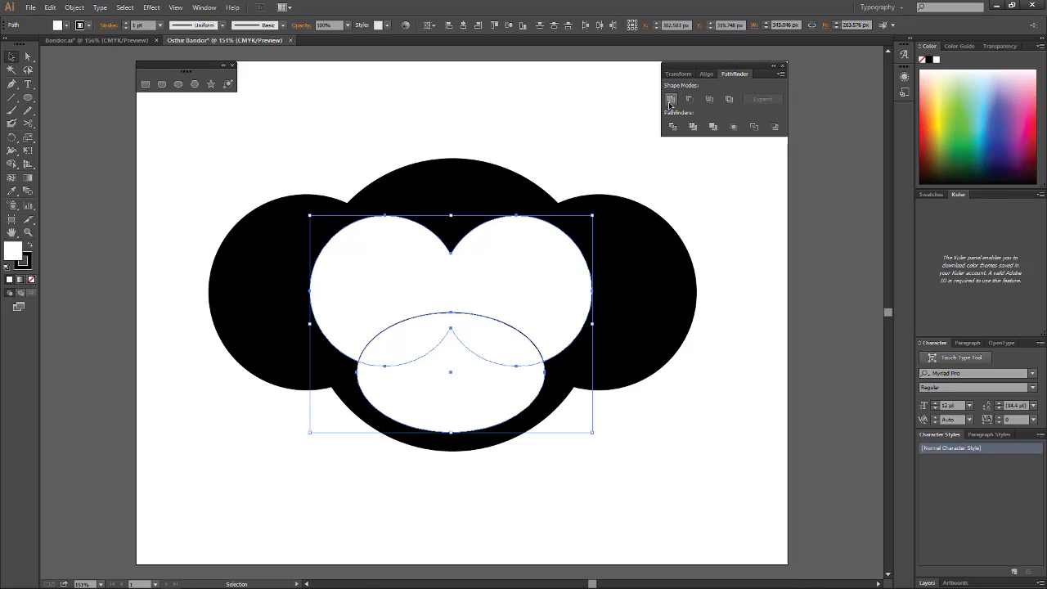
pyautogui.click(693, 127)
pyautogui.click(692, 470)
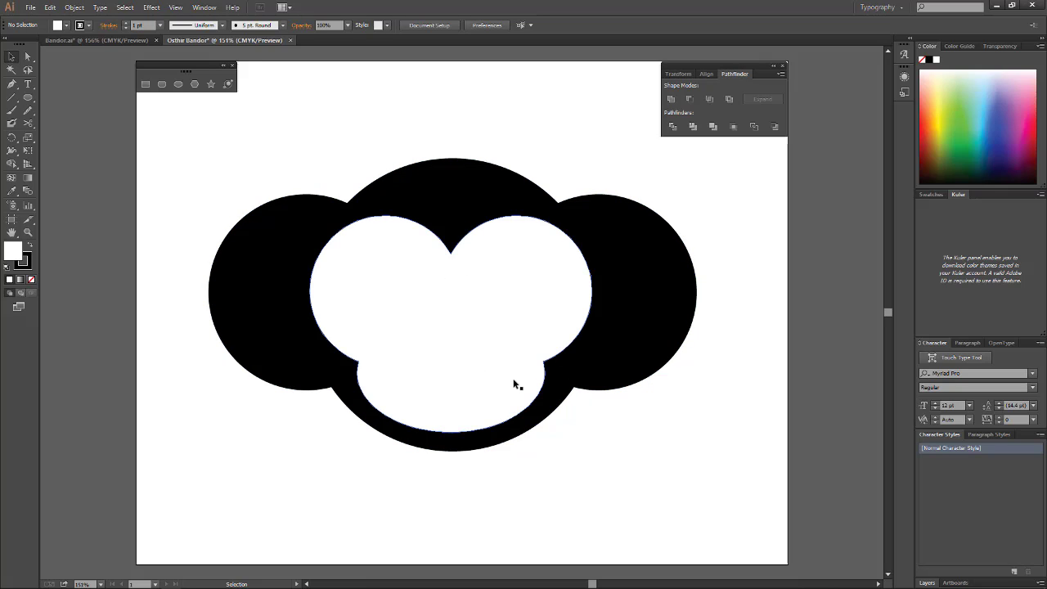
# Draw a black oval nose about 54.9 × 27.8 px and nudge it up to the face center
pyautogui.click(178, 83)
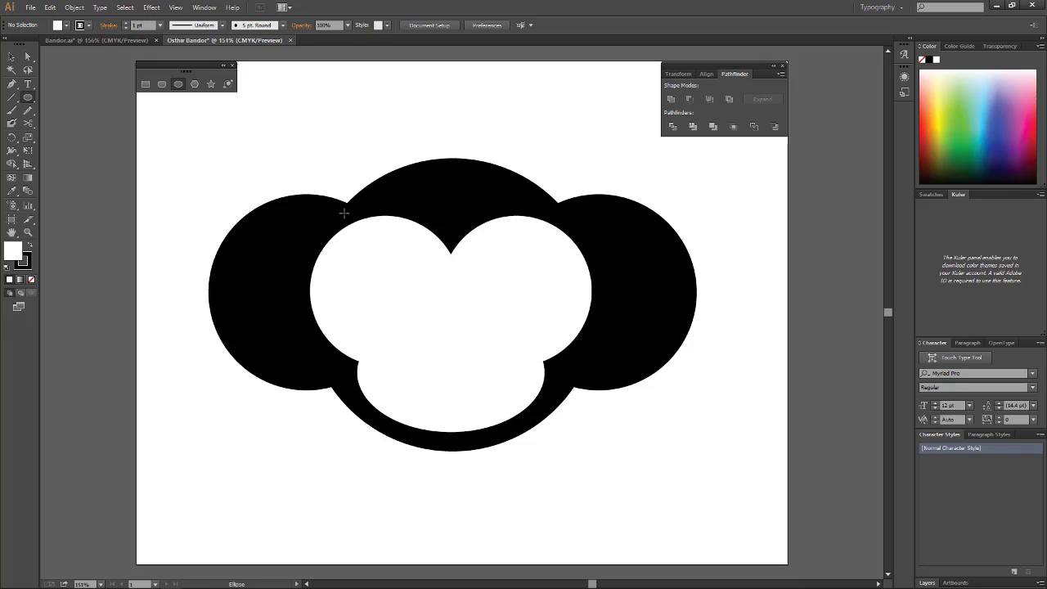
pyautogui.moveTo(424, 316); pyautogui.dragTo(478, 340)
pyautogui.click(65, 25)
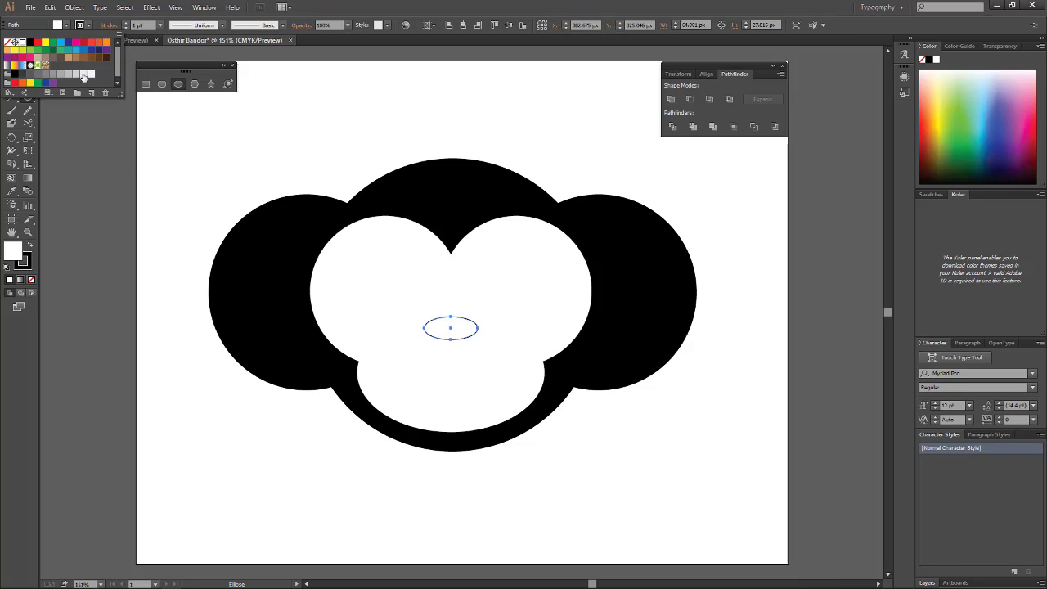
pyautogui.click(29, 42)
pyautogui.click(69, 118)
pyautogui.press('v')
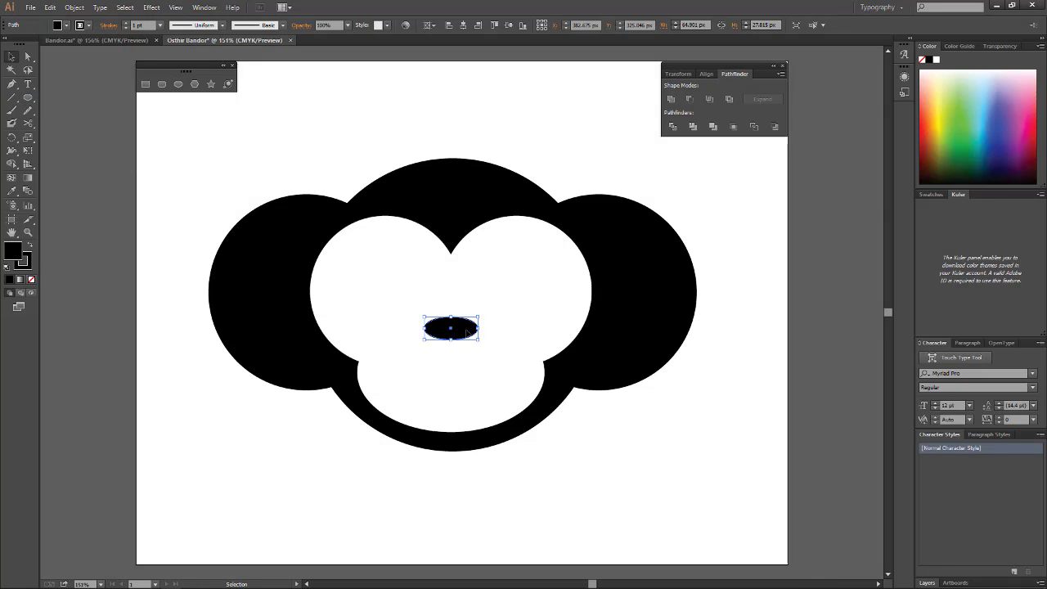
pyautogui.moveTo(469, 334); pyautogui.dragTo(471, 324)
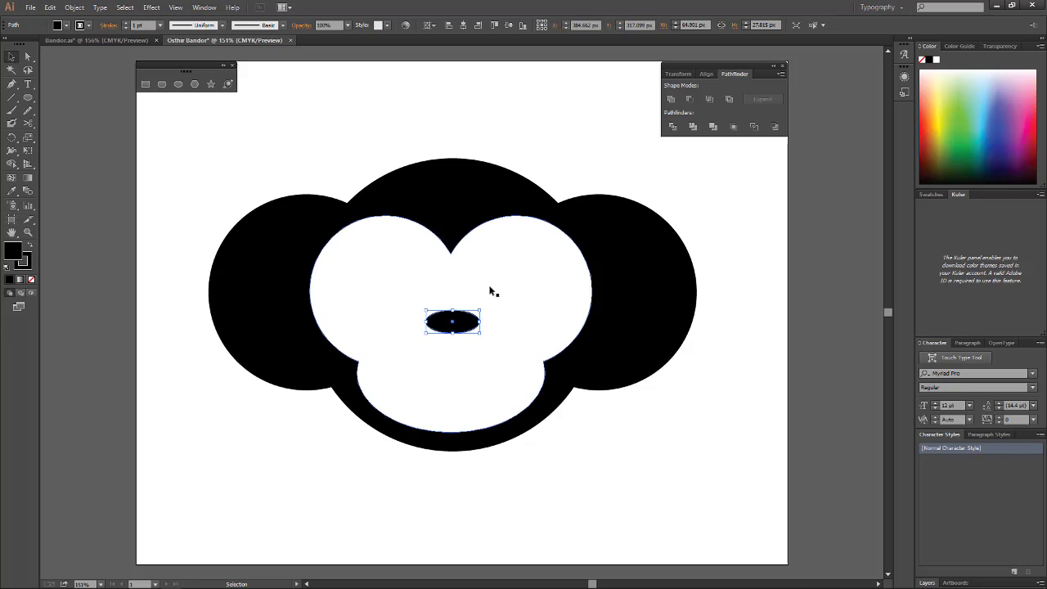
pyautogui.click(397, 295)
# Draw a black circle left eye, Alt-drag a copy to the right, and nudge the left eye into place
pyautogui.click(185, 147)
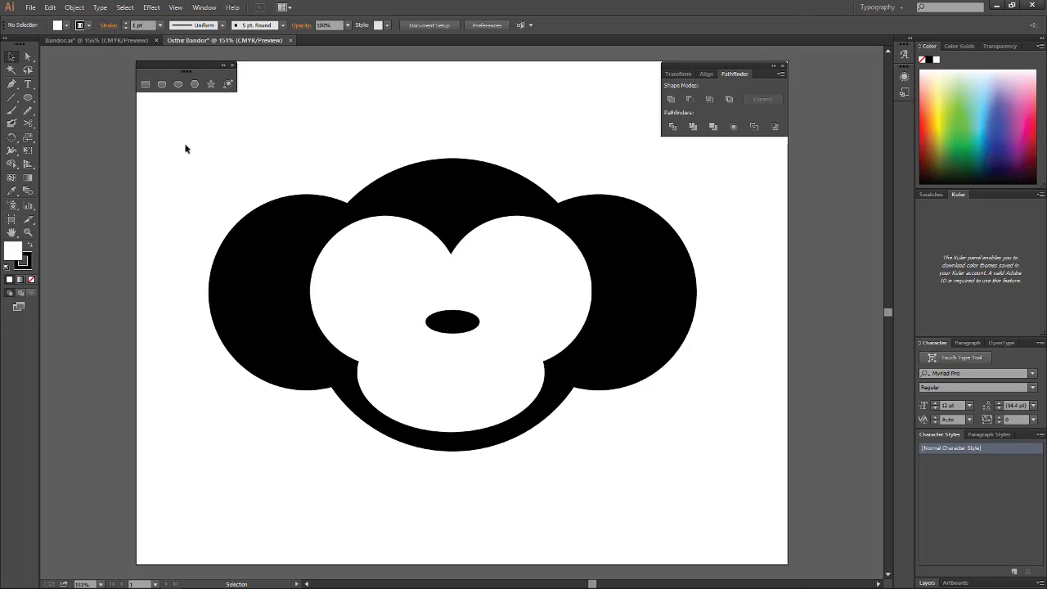
pyautogui.click(178, 84)
pyautogui.moveTo(346, 256); pyautogui.dragTo(413, 324)
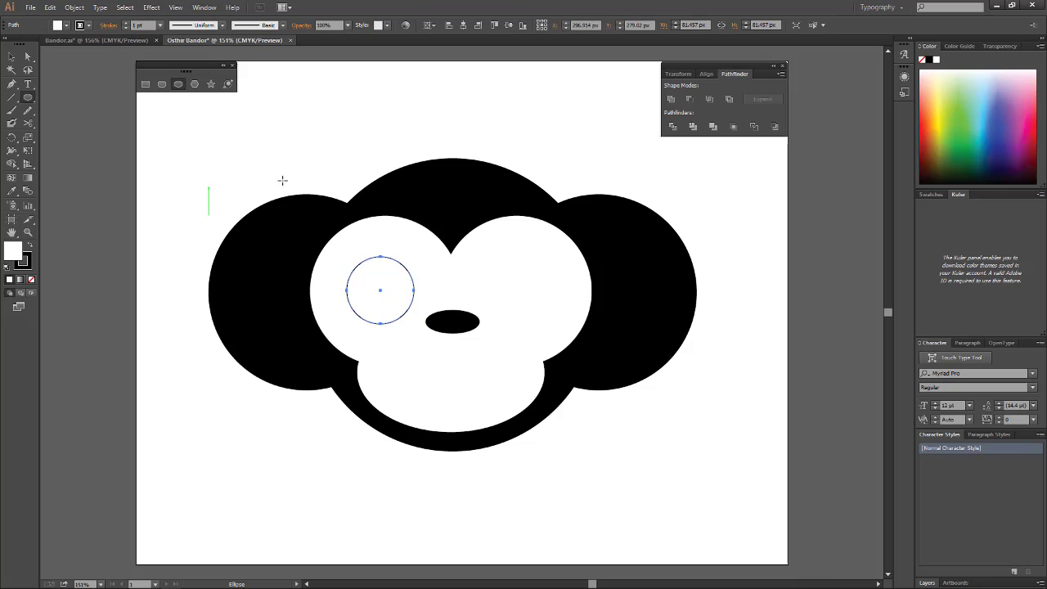
pyautogui.click(59, 25)
pyautogui.click(42, 59)
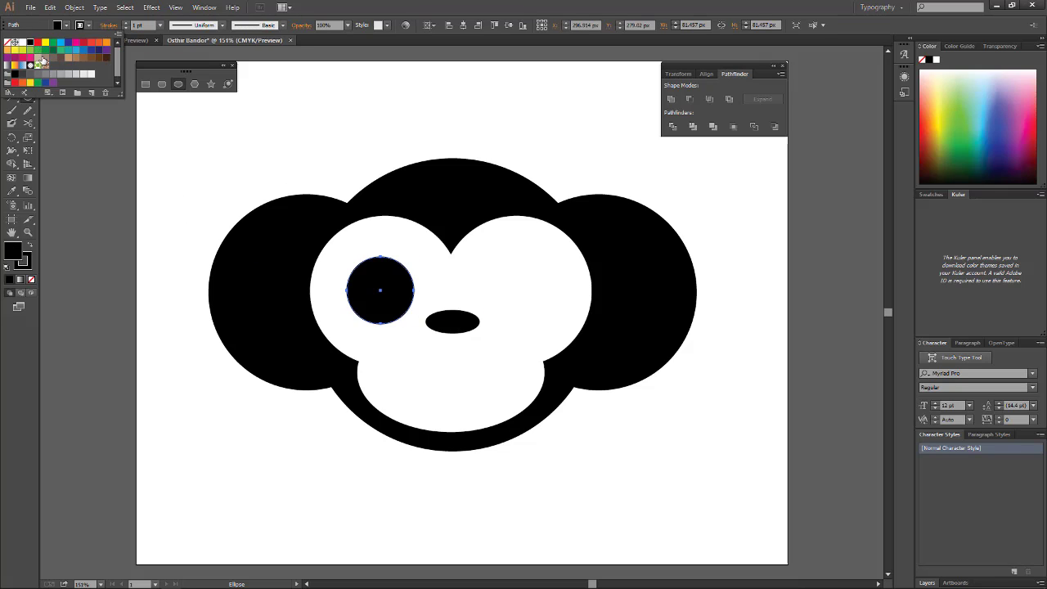
pyautogui.click(63, 149)
pyautogui.press('v')
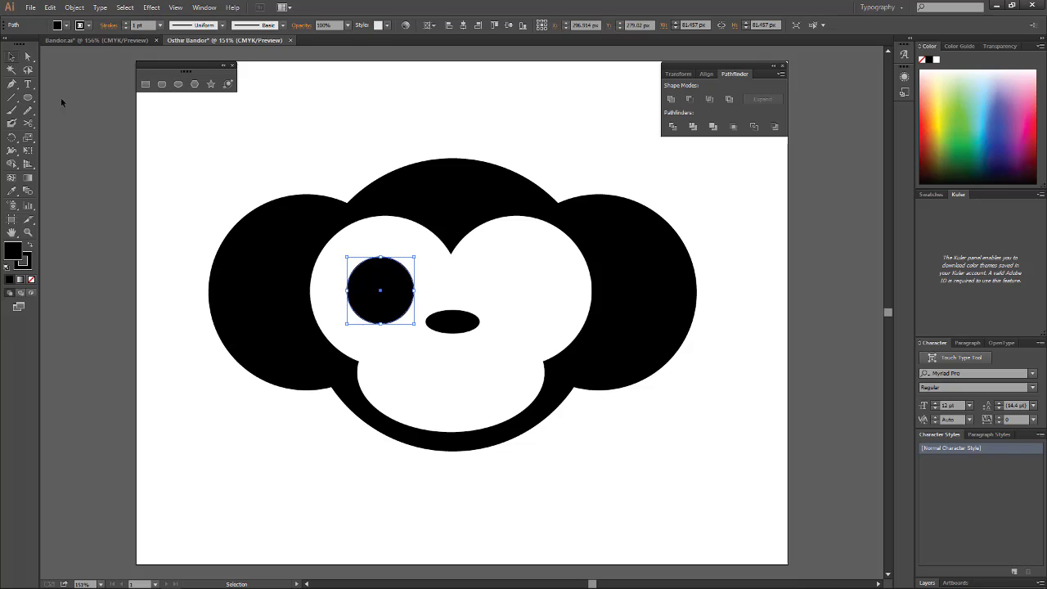
pyautogui.moveTo(398, 302); pyautogui.dragTo(525, 305)
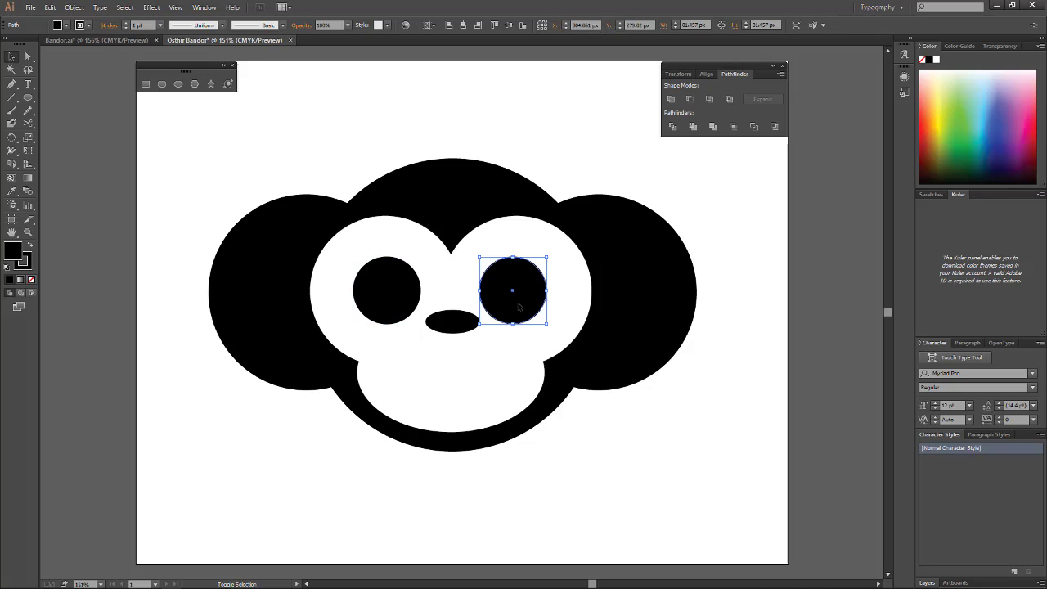
pyautogui.click(395, 313)
pyautogui.moveTo(396, 313); pyautogui.dragTo(401, 313)
pyautogui.hotkey('ctrl', 'shift', 'a')
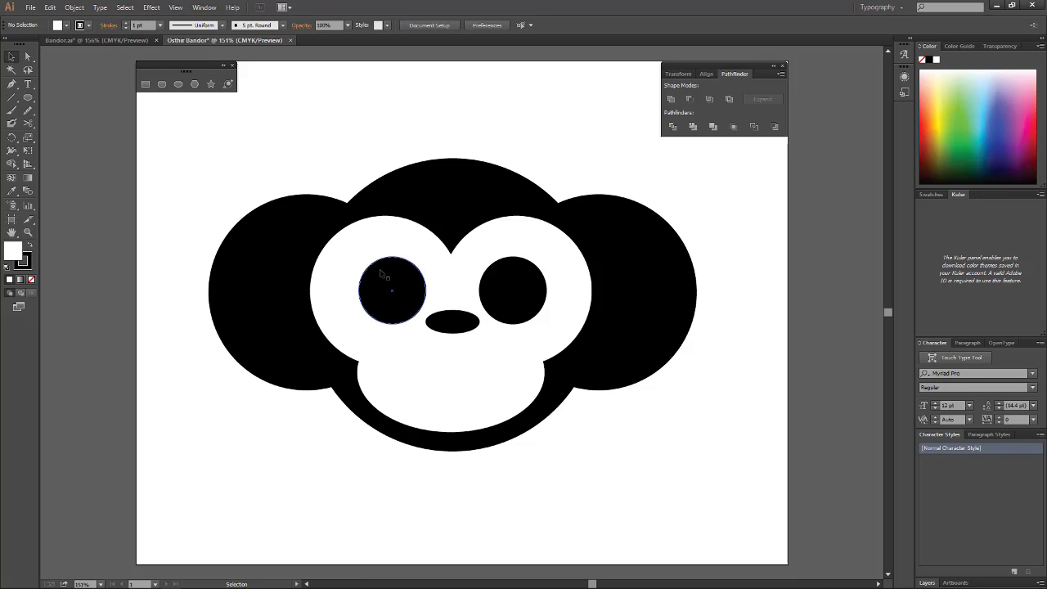
pyautogui.click(178, 83)
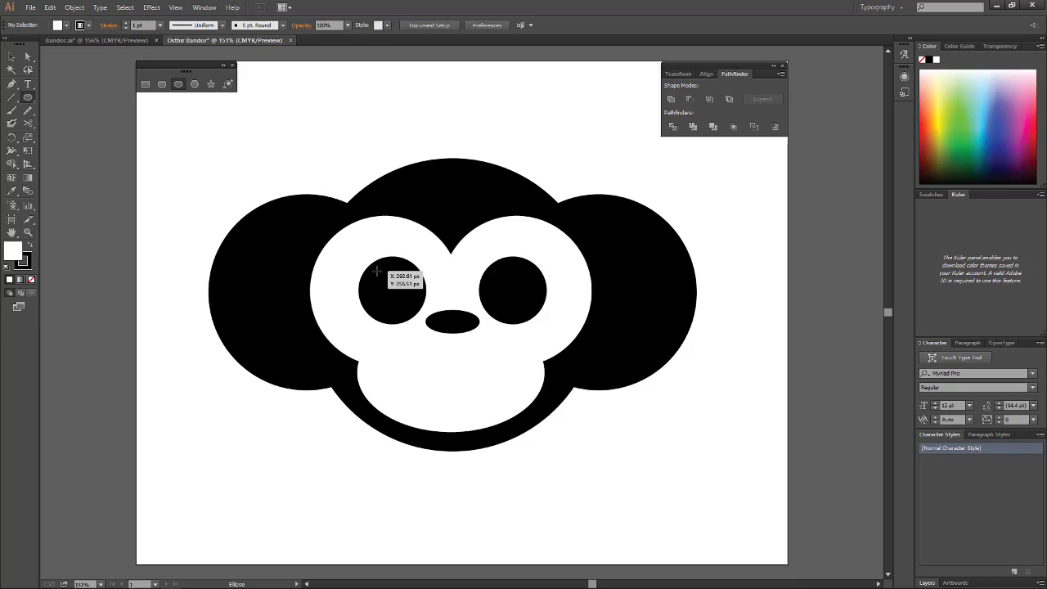
# Draw a small white highlight in the left eye's upper left and copy it into the right eye
pyautogui.moveTo(369, 274); pyautogui.dragTo(394, 297)
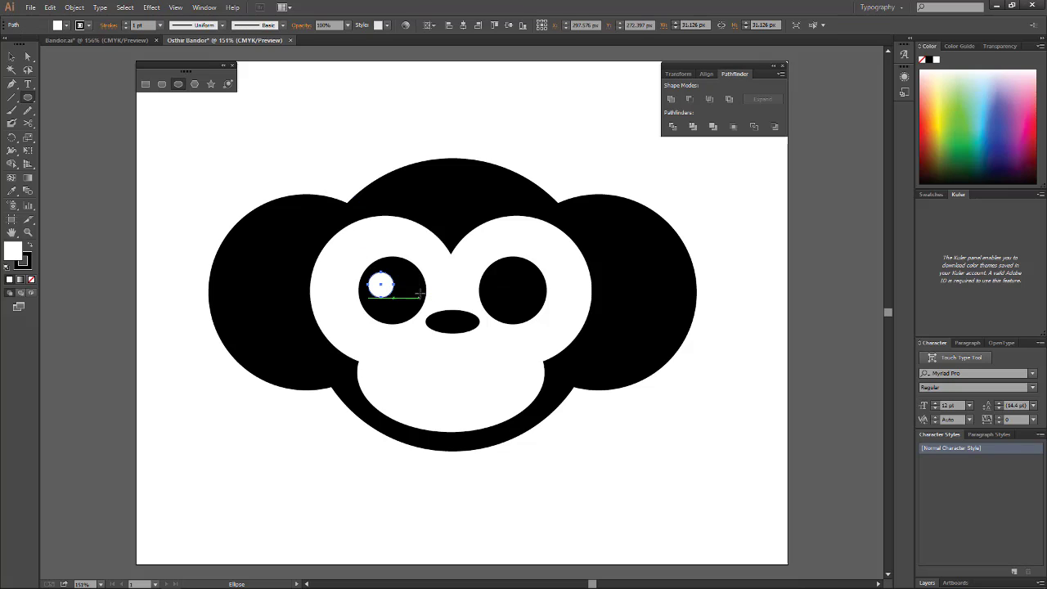
pyautogui.press('v')
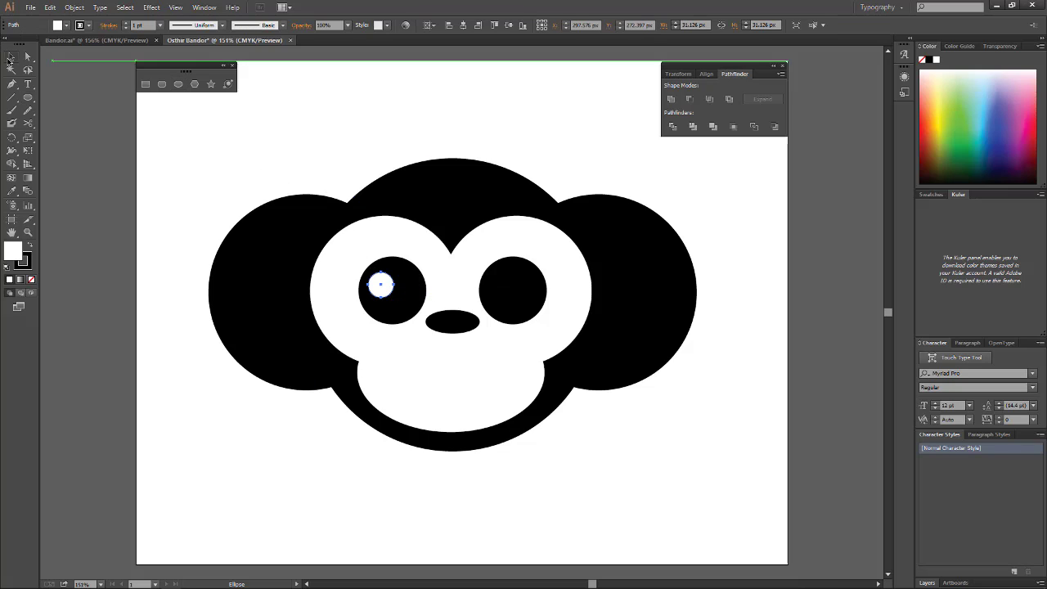
pyautogui.moveTo(387, 284); pyautogui.dragTo(389, 281)
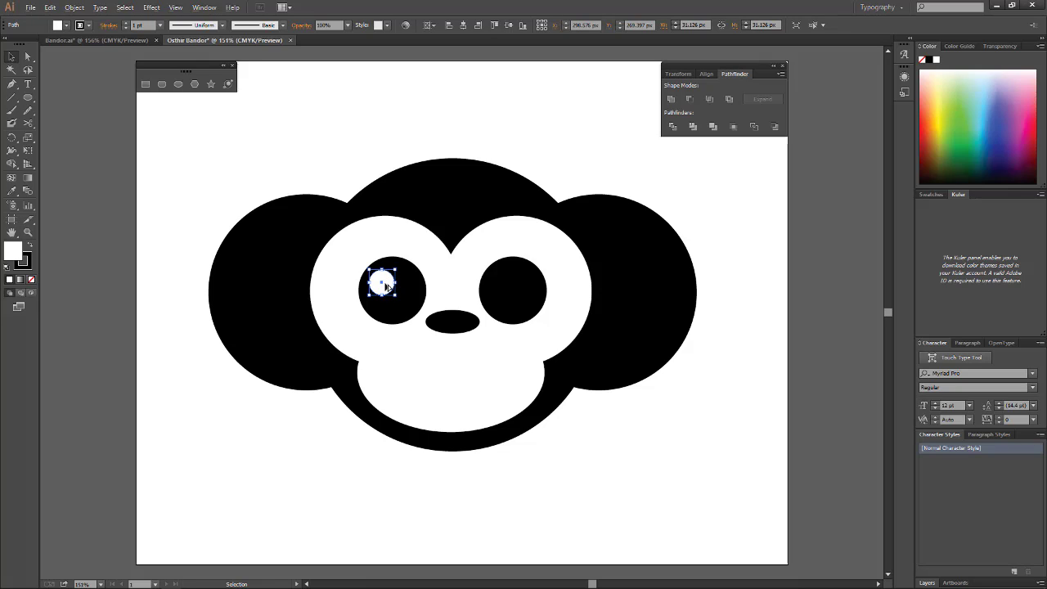
pyautogui.moveTo(388, 286)
pyautogui.mouseDown()
pyautogui.moveTo(517, 285)
pyautogui.moveTo(508, 285)
pyautogui.mouseUp()
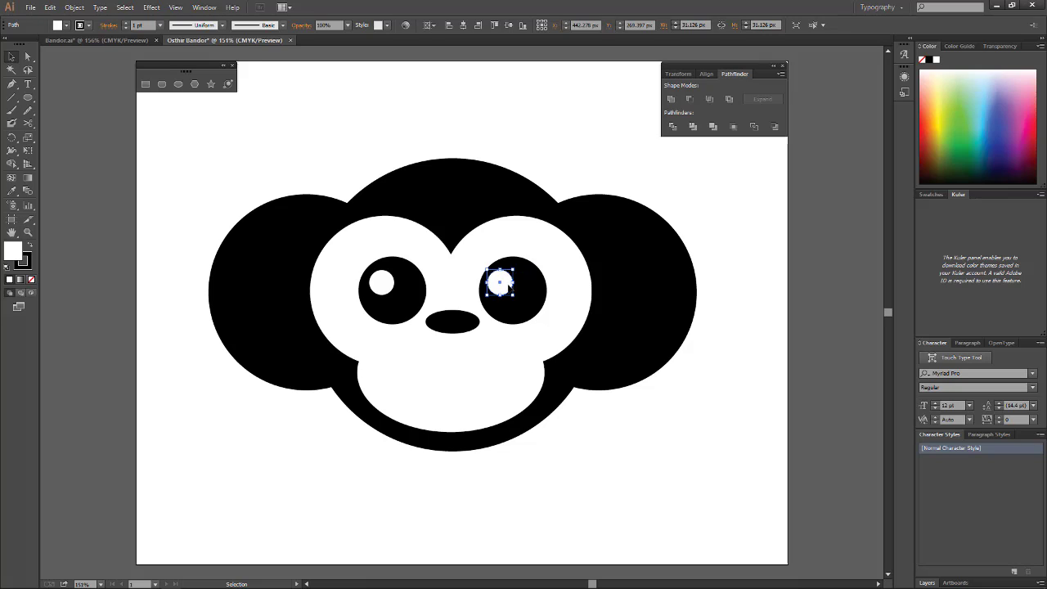
pyautogui.moveTo(499, 283); pyautogui.dragTo(503, 282)
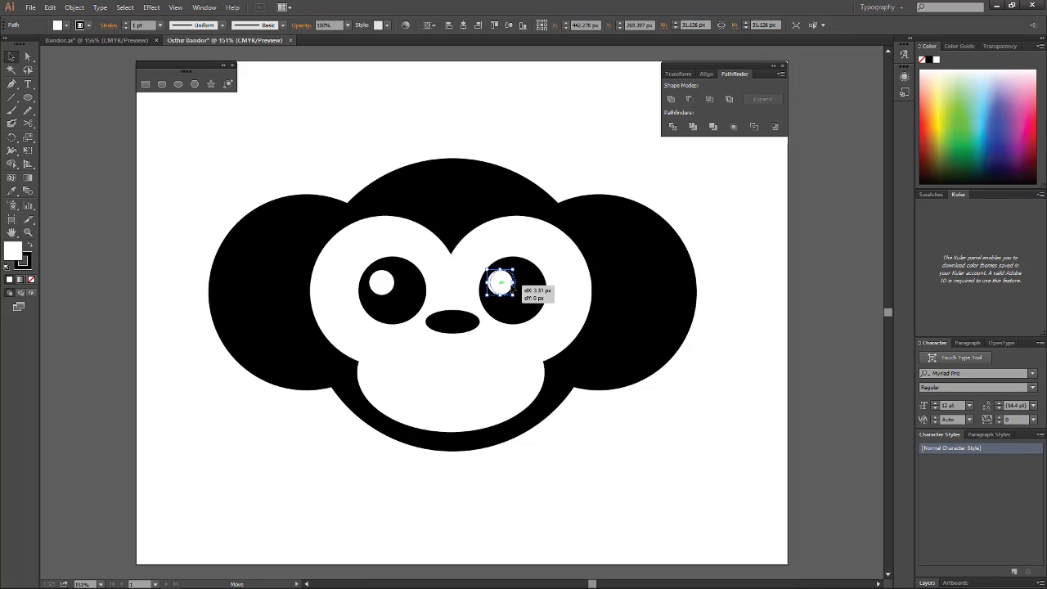
pyautogui.hotkey('ctrl', 'shift', 'a')
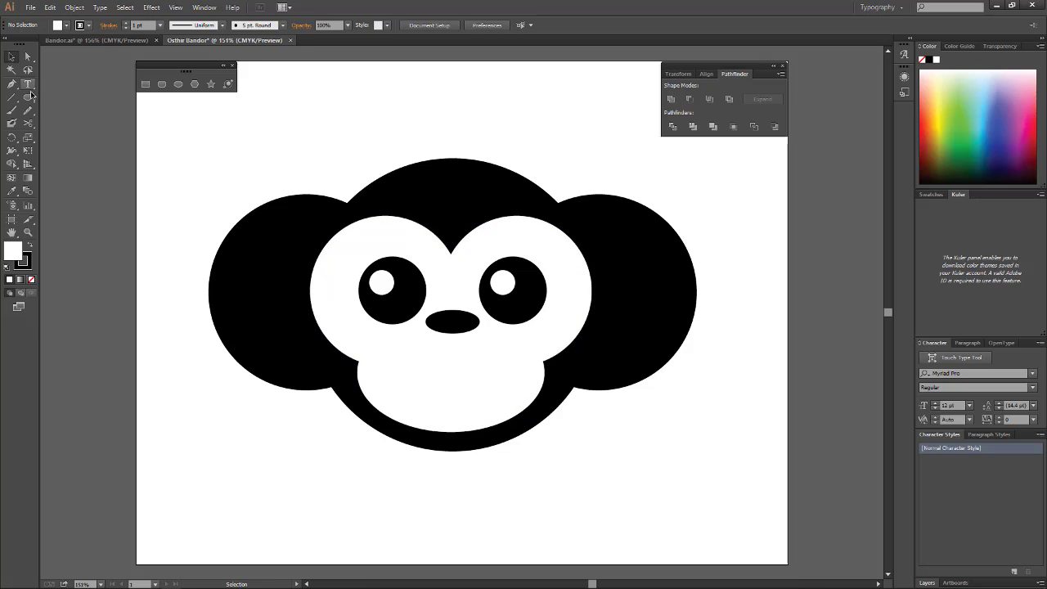
# Draw an oval on the lower white muzzle and fill it black
pyautogui.click(178, 84)
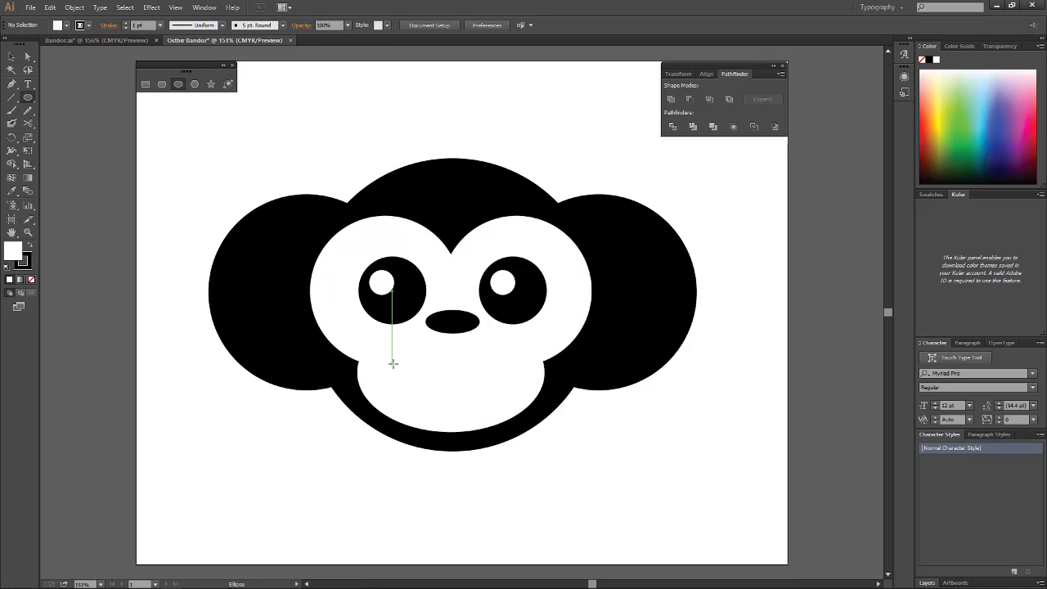
pyautogui.moveTo(399, 361)
pyautogui.mouseDown()
pyautogui.moveTo(513, 399)
pyautogui.moveTo(519, 413)
pyautogui.mouseUp()
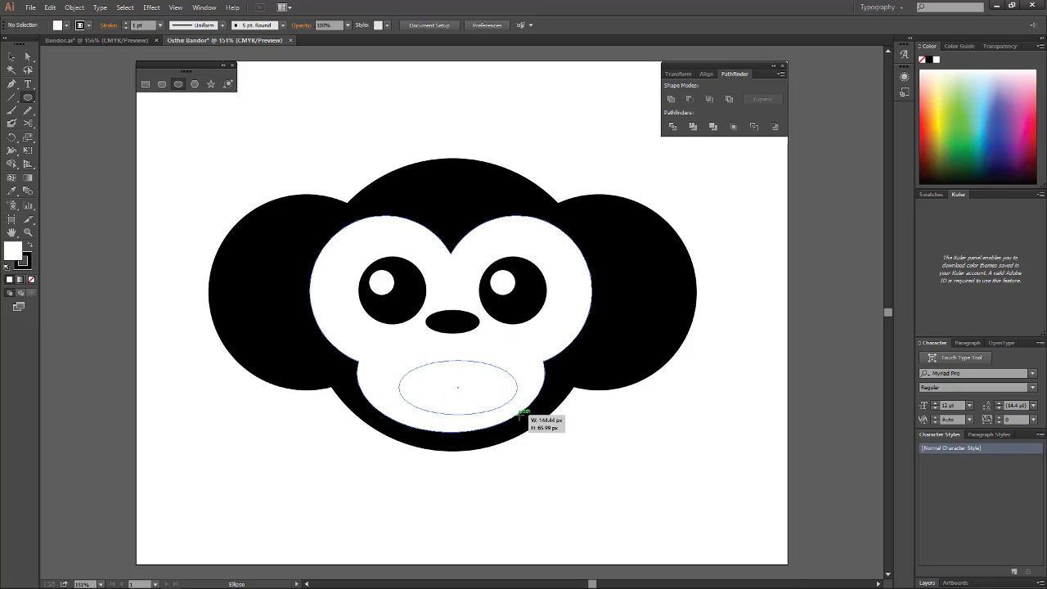
pyautogui.moveTo(521, 412); pyautogui.dragTo(519, 413)
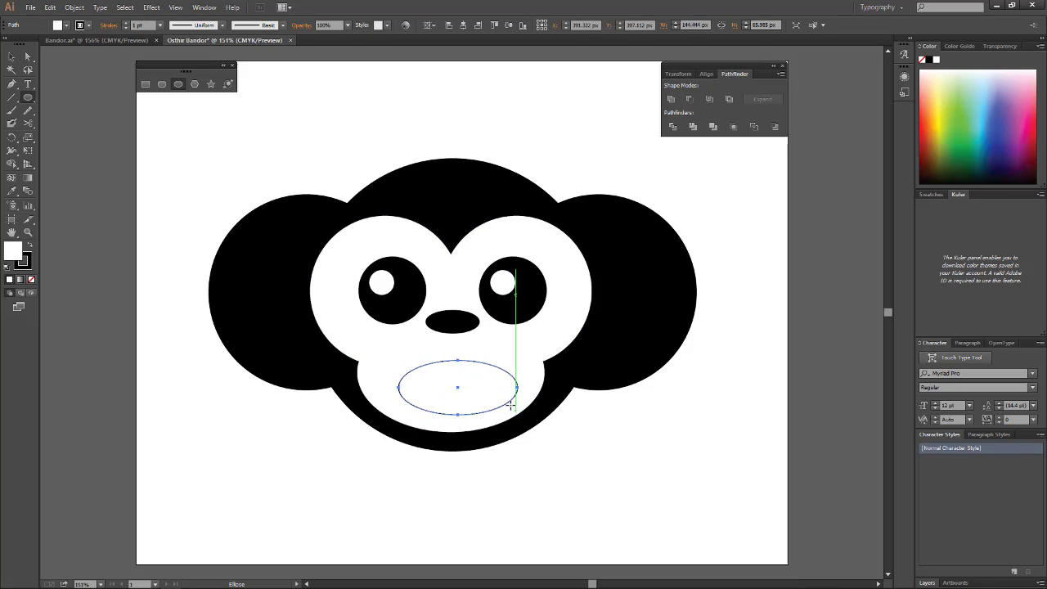
pyautogui.click(59, 26)
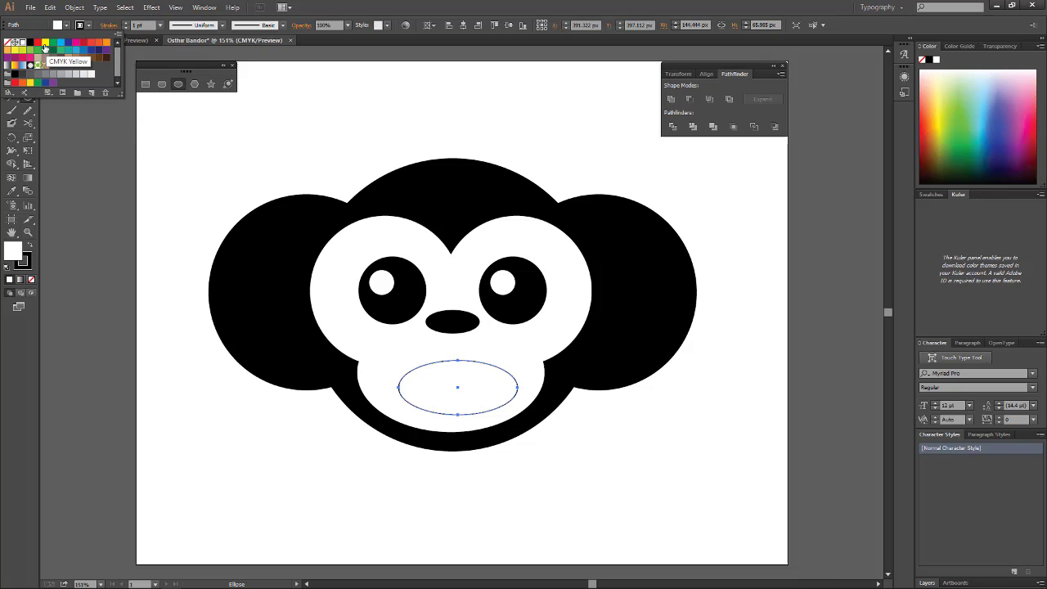
pyautogui.click(29, 41)
pyautogui.click(40, 96)
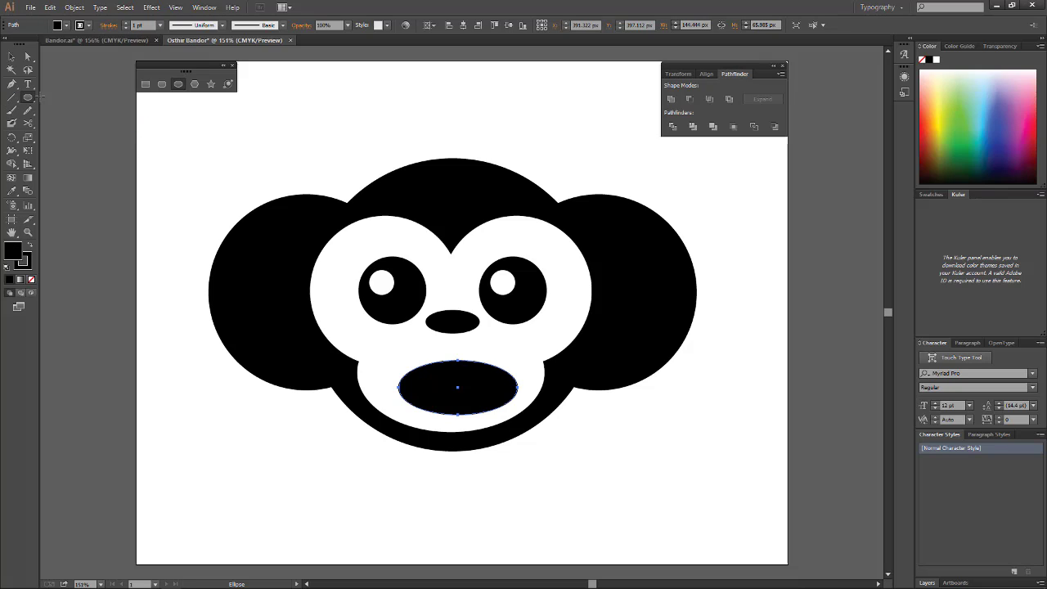
# Nudge the black oval left, bend it with an Arc warp and expand it
pyautogui.click(12, 56)
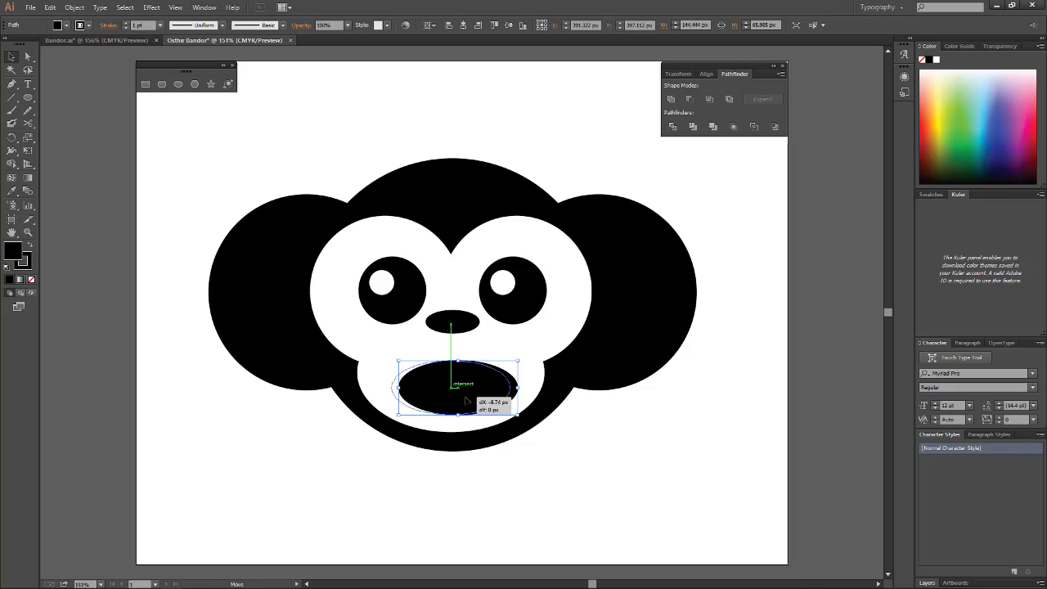
pyautogui.moveTo(469, 400); pyautogui.dragTo(458, 374)
pyautogui.hotkey('ctrl', 'alt', 'shift', 'w')
pyautogui.moveTo(690, 283); pyautogui.dragTo(697, 283)
pyautogui.click(690, 359)
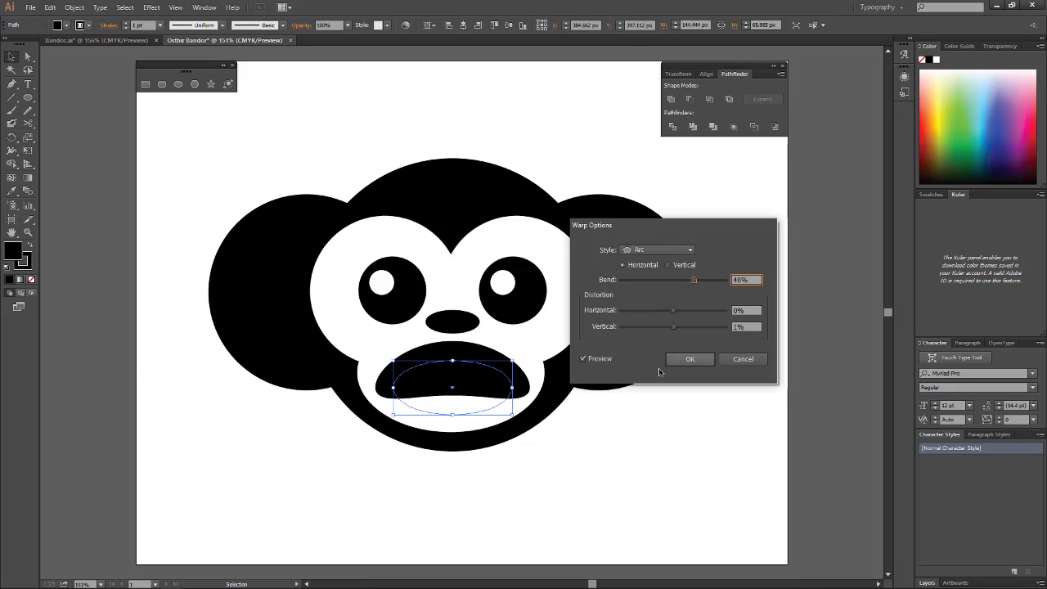
pyautogui.click(74, 7)
pyautogui.click(106, 131)
# Drag the mouth's anchor points and smooth the outline into a frowning curve
pyautogui.press('a')
pyautogui.moveTo(533, 398); pyautogui.dragTo(507, 398)
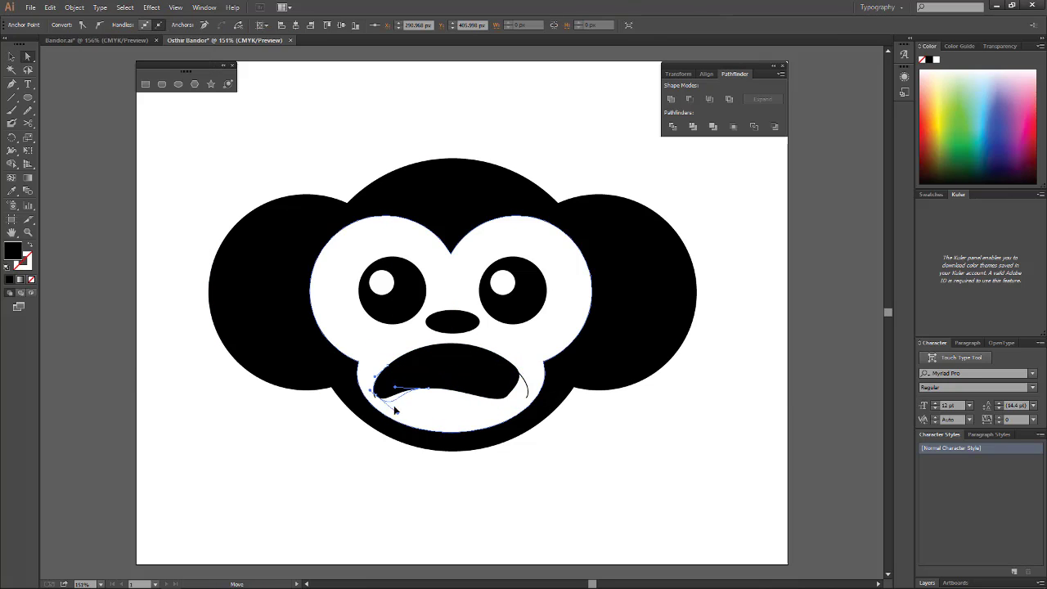
pyautogui.moveTo(394, 405)
pyautogui.mouseDown()
pyautogui.moveTo(400, 413)
pyautogui.moveTo(520, 375)
pyautogui.moveTo(533, 385)
pyautogui.mouseUp()
pyautogui.press('v')
pyautogui.press('Delete')
pyautogui.hotkey('ctrl', 'z')
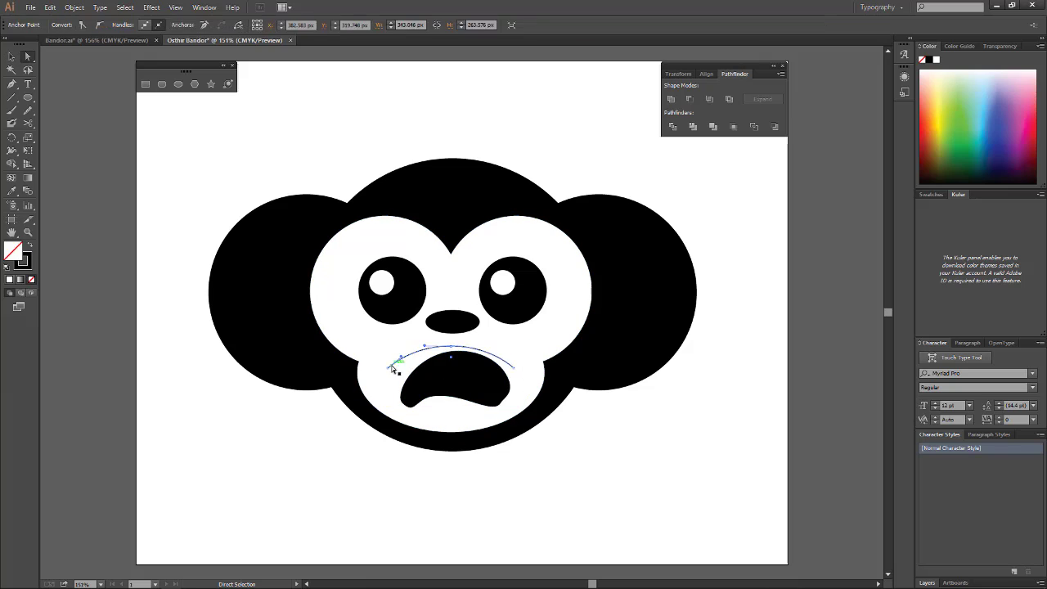
pyautogui.click(506, 394)
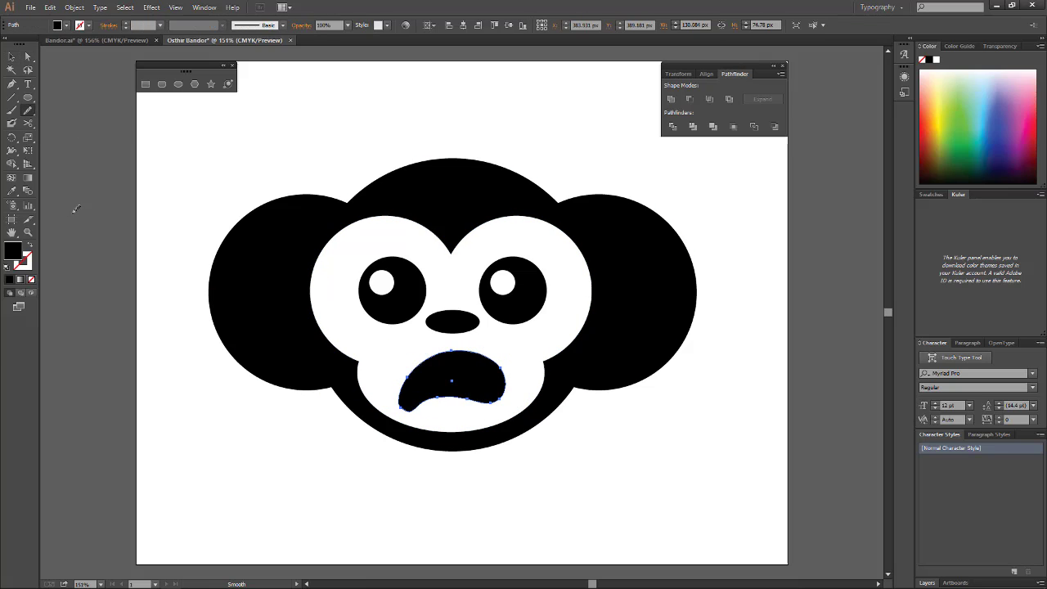
# Select the mouth group and the white face shape to check them
pyautogui.press('v')
pyautogui.click(514, 384)
pyautogui.click(476, 373)
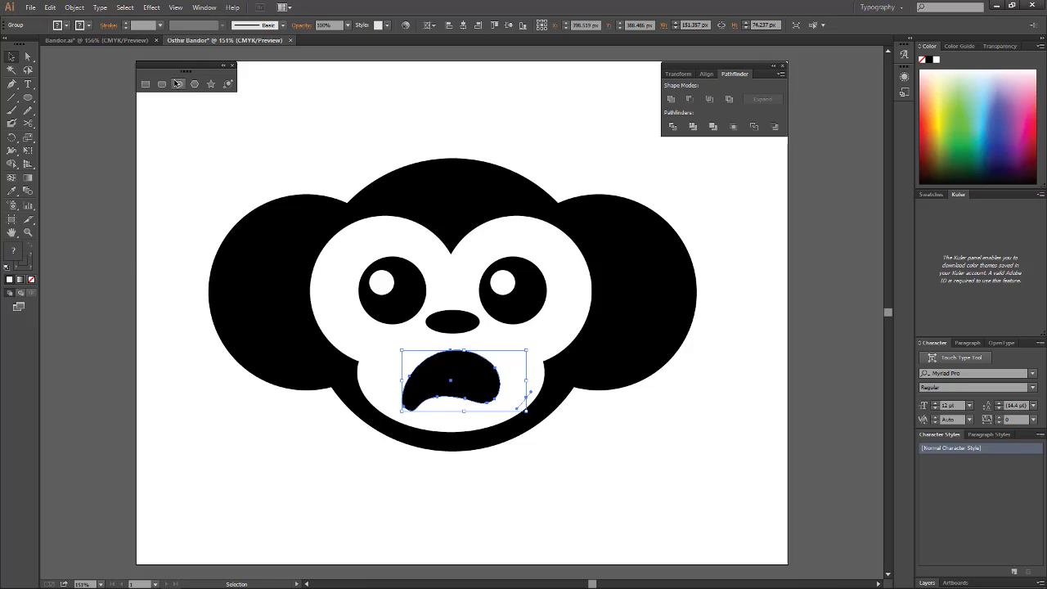
pyautogui.click(178, 83)
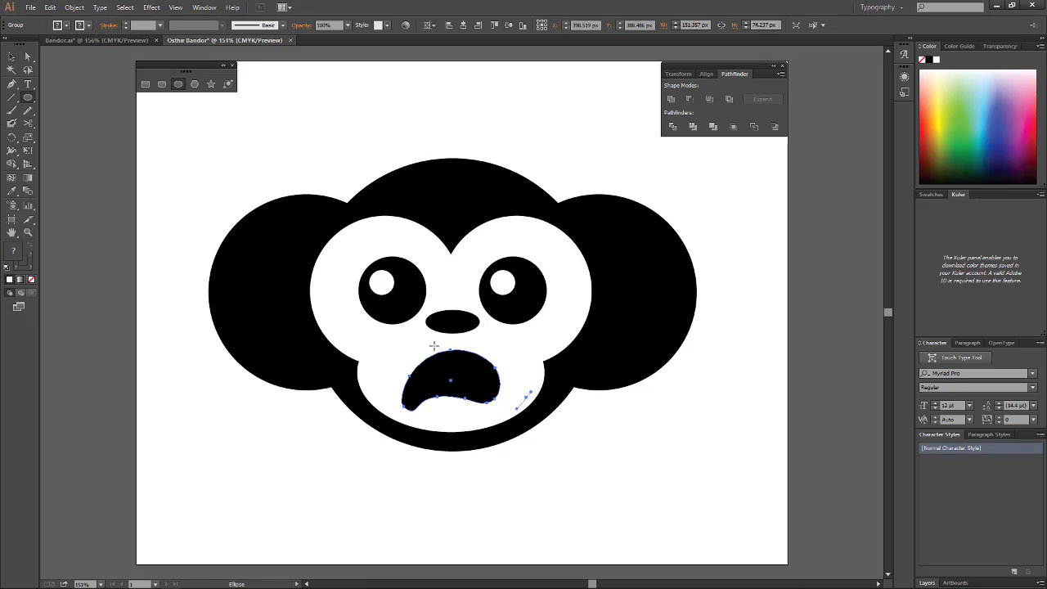
pyautogui.press('v')
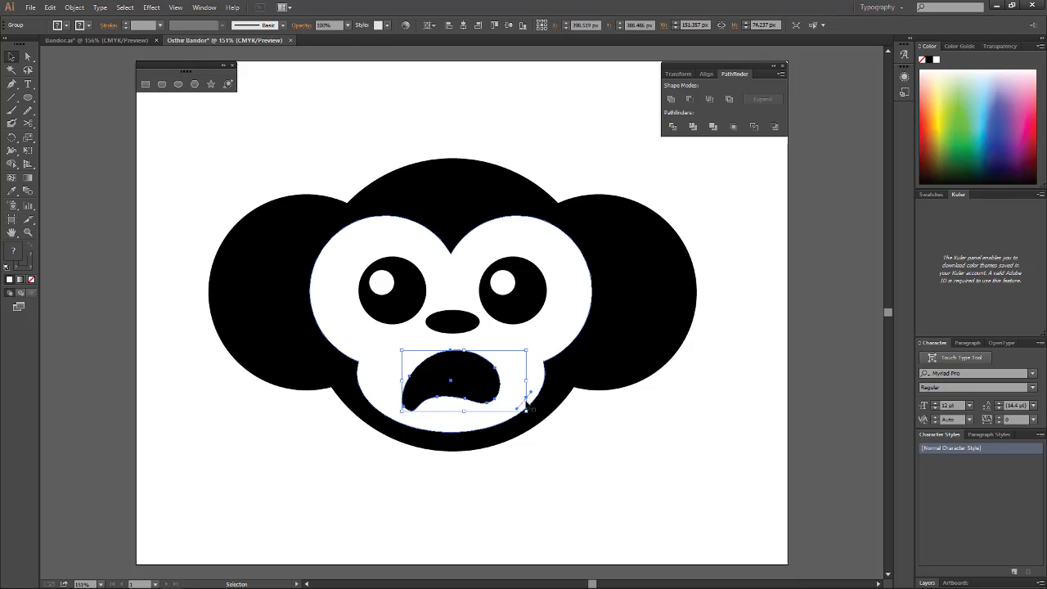
pyautogui.click(440, 339)
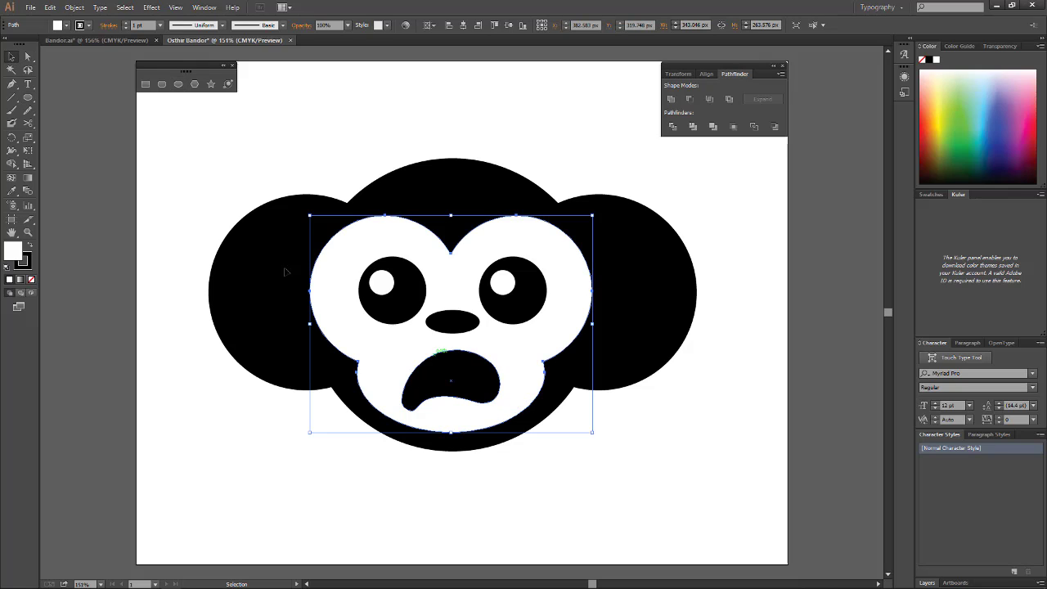
pyautogui.click(179, 83)
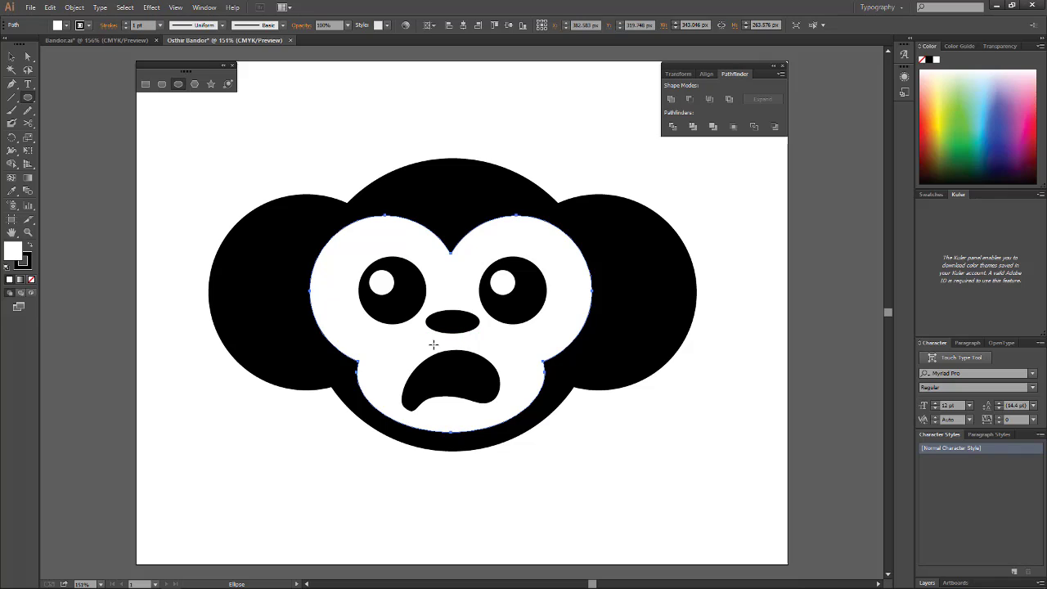
# Draw a tall black oval over the mouth's middle and nudge it up
pyautogui.moveTo(434, 344); pyautogui.dragTo(470, 410)
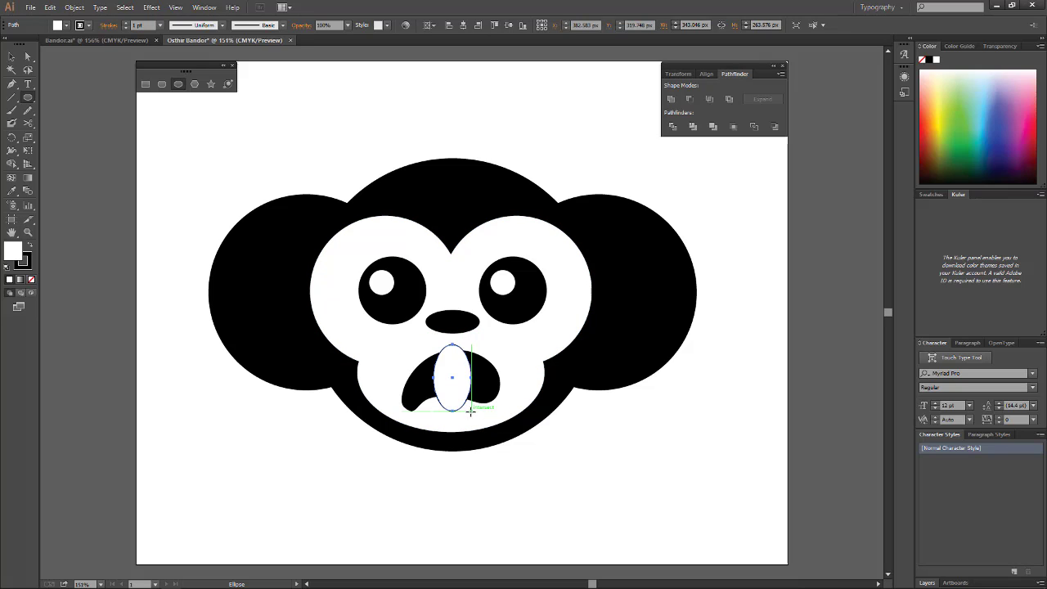
pyautogui.click(58, 25)
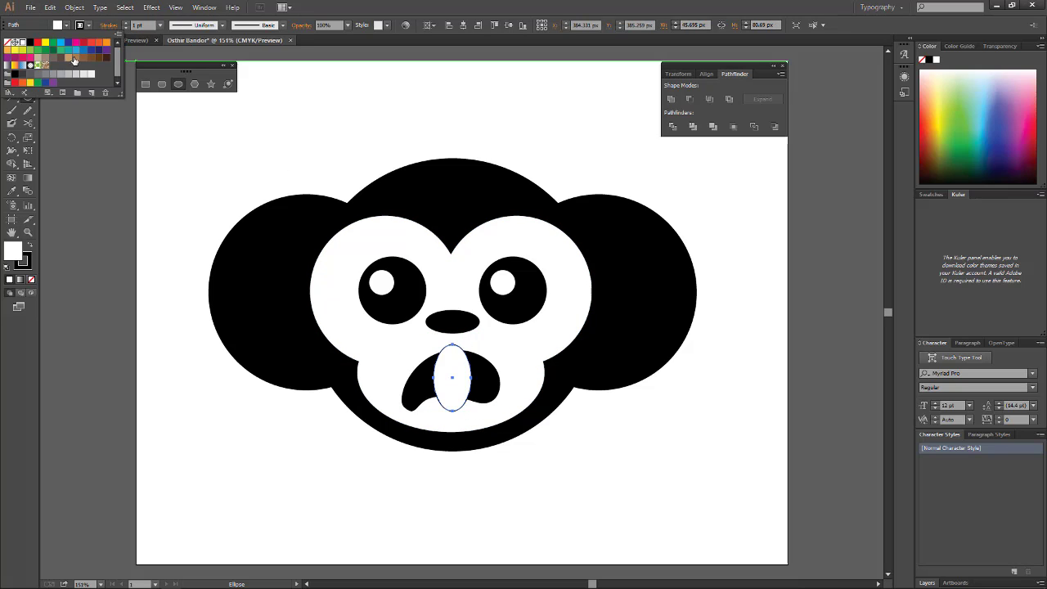
pyautogui.click(29, 42)
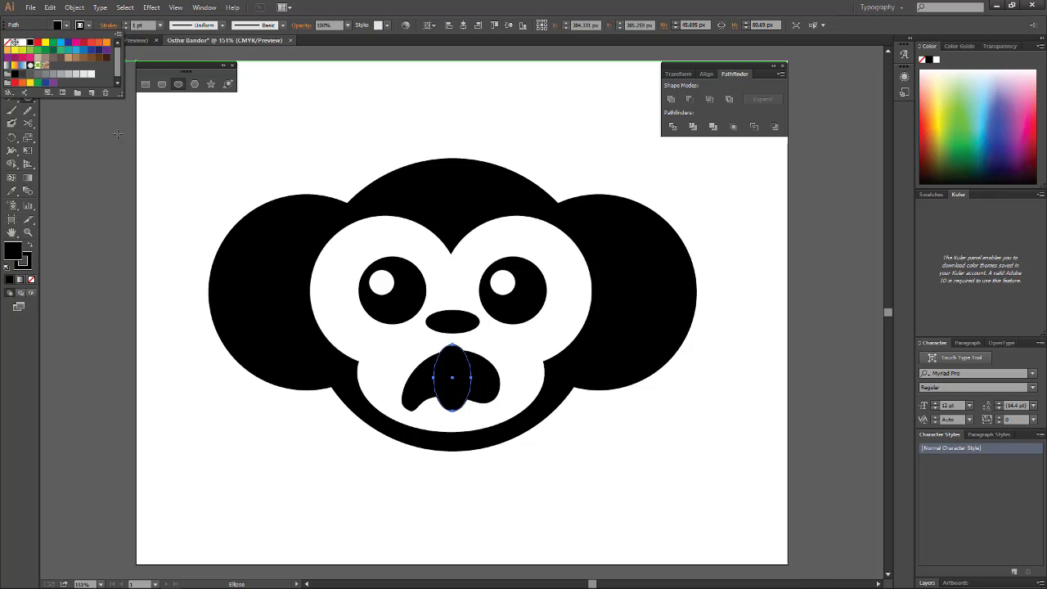
pyautogui.press('Escape')
pyautogui.press('v')
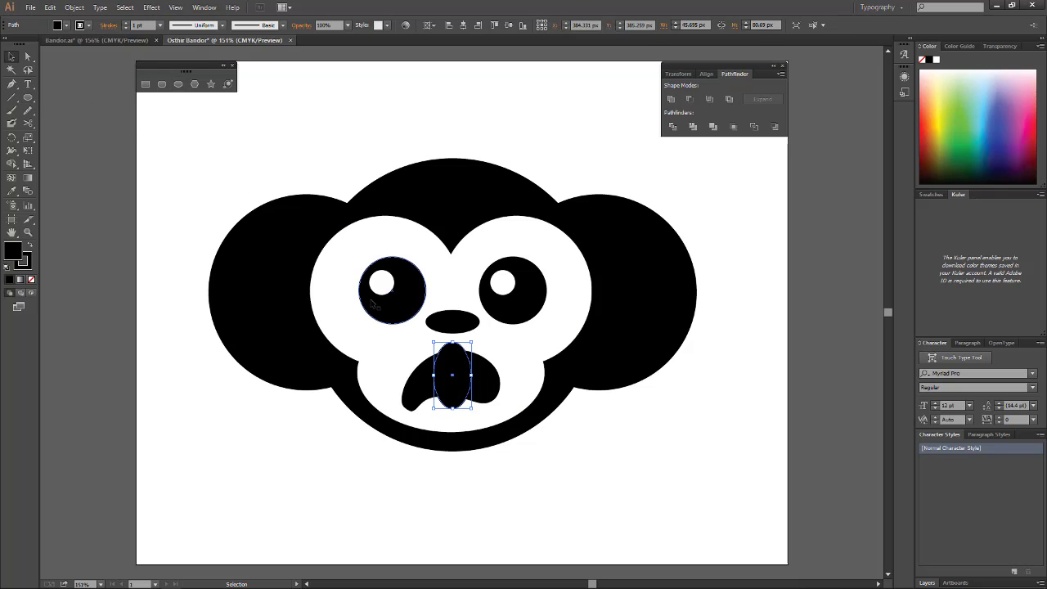
pyautogui.press('Up')
pyautogui.press('Up')
pyautogui.press('Up')
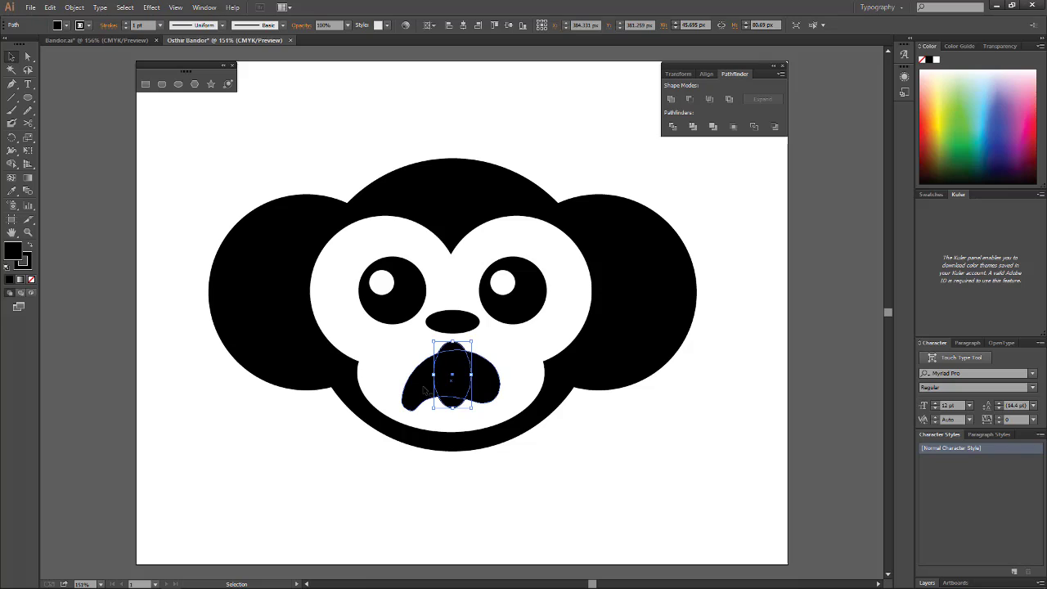
# Select the oval with the curved mouth and subtract it with Minus Front
pyautogui.keyDown('shift'); pyautogui.click(420, 386); pyautogui.keyUp('shift')
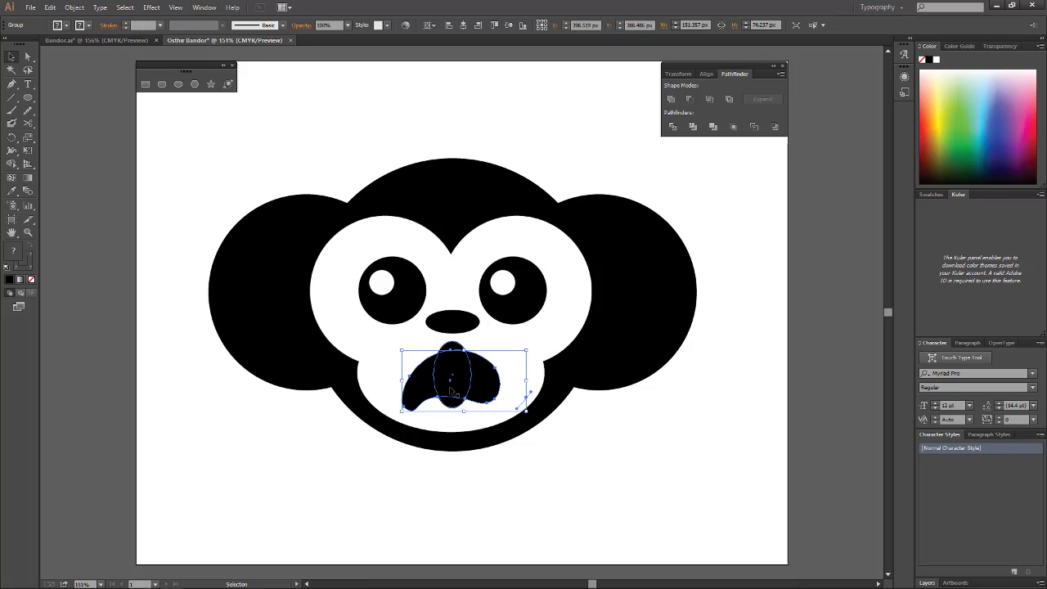
pyautogui.press('a')
pyautogui.press('v')
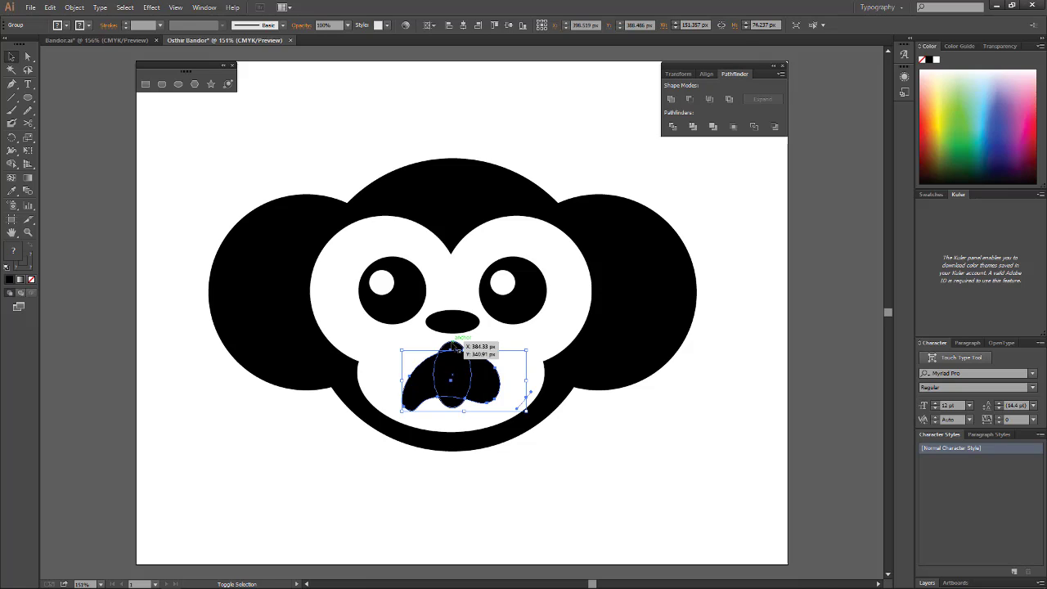
pyautogui.keyDown('shift'); pyautogui.click(452, 346); pyautogui.keyUp('shift')
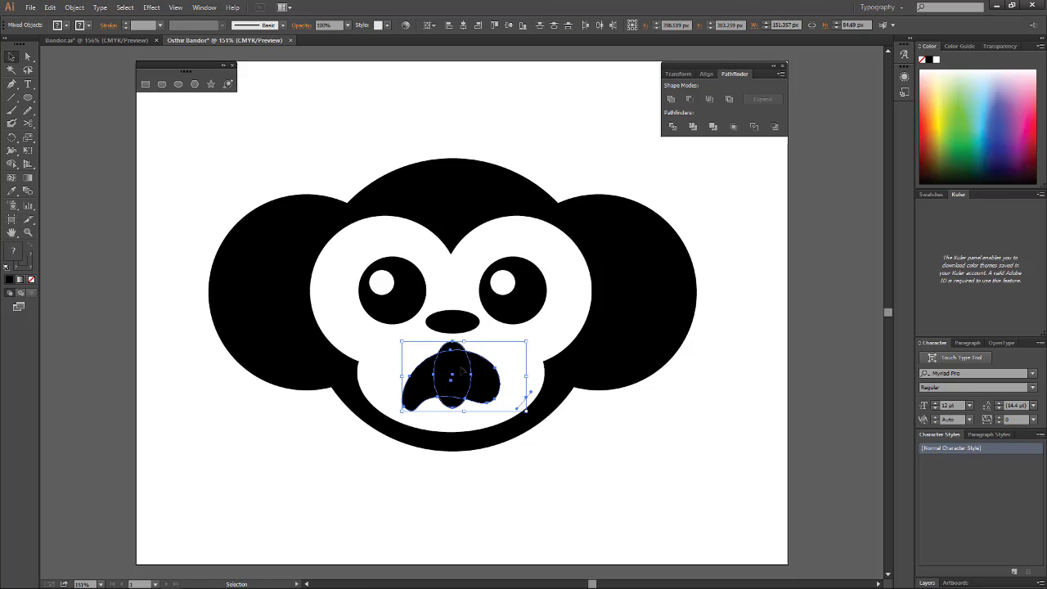
pyautogui.click(692, 100)
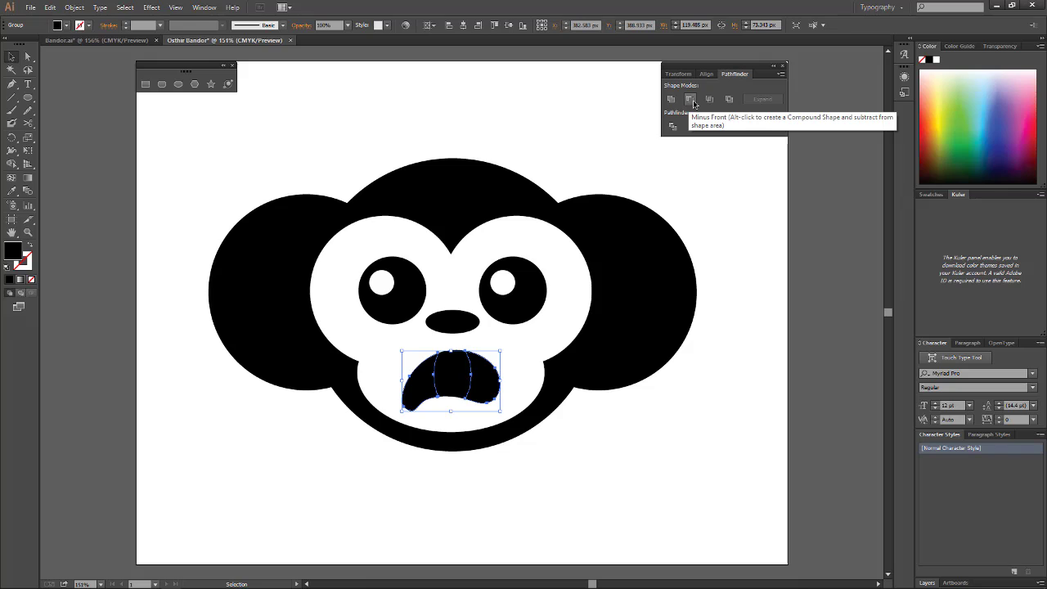
# Fill the remaining mouth shape pink in the Color Picker, then deselect
pyautogui.click(524, 353)
pyautogui.click(420, 387)
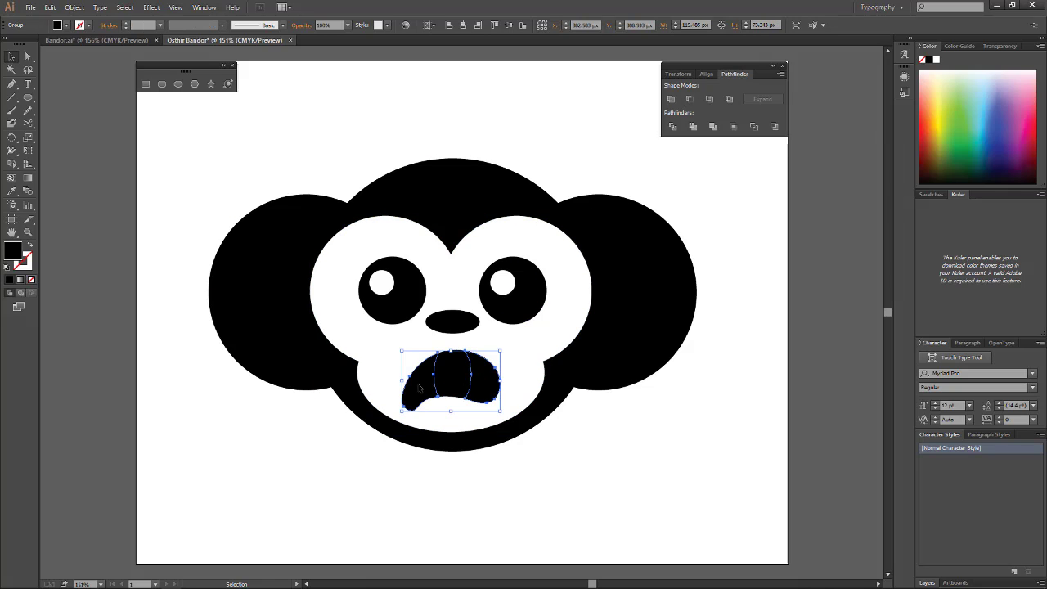
pyautogui.doubleClick(11, 253)
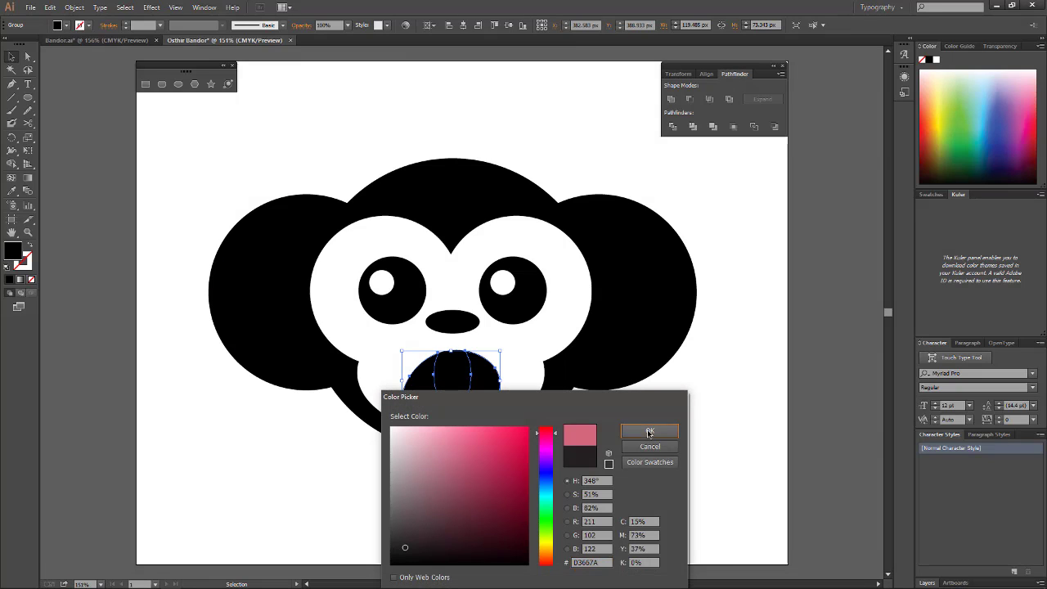
pyautogui.click(630, 435)
pyautogui.hotkey('ctrl', 'shift', 'a')
pyautogui.click(458, 380)
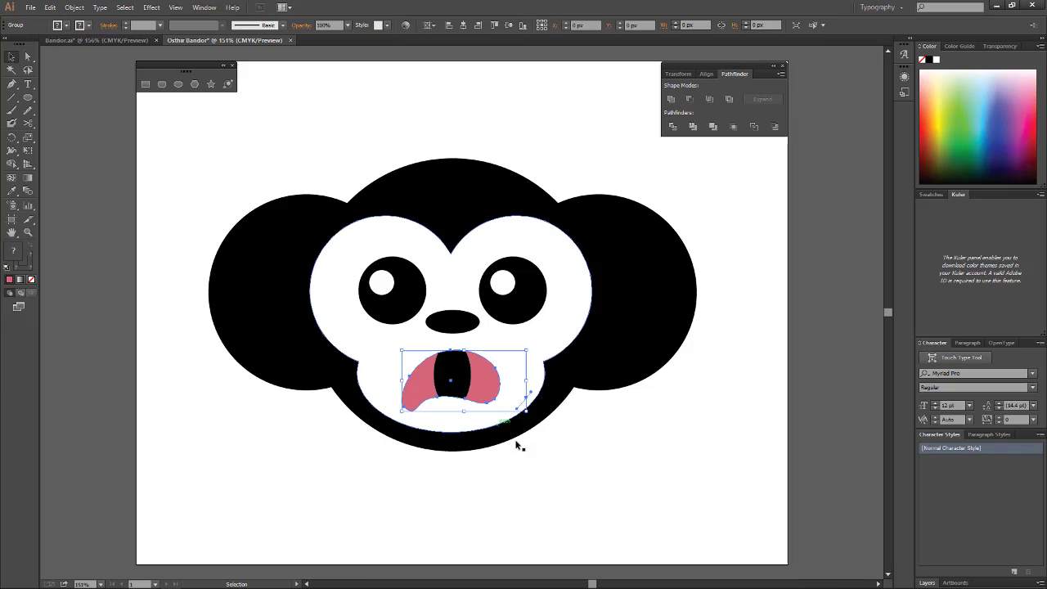
pyautogui.click(562, 504)
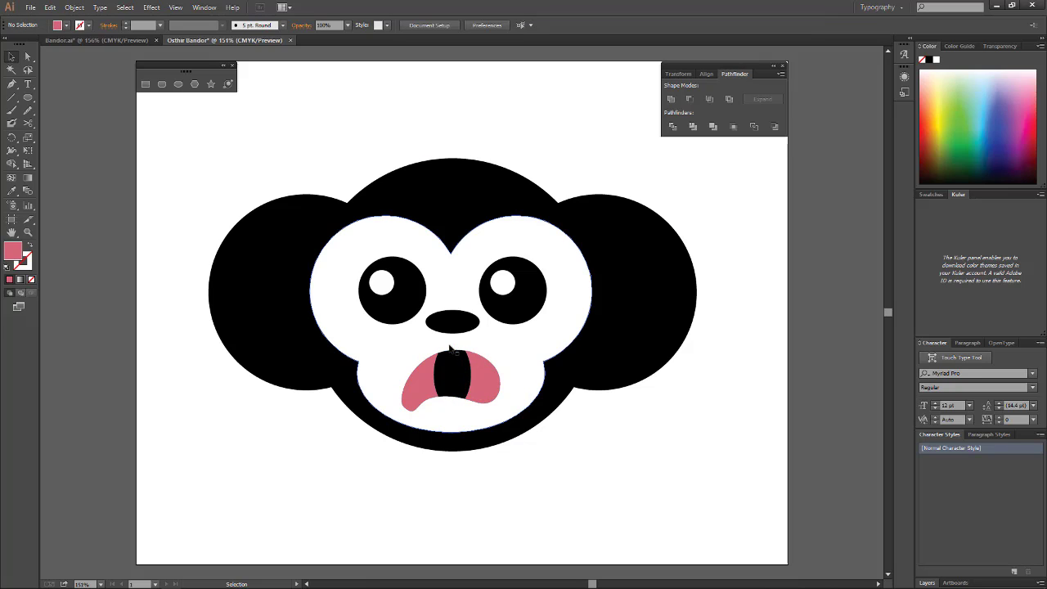
# Draw a small oval at the mouth's top and Bulge-warp it into a teardrop
pyautogui.click(80, 41)
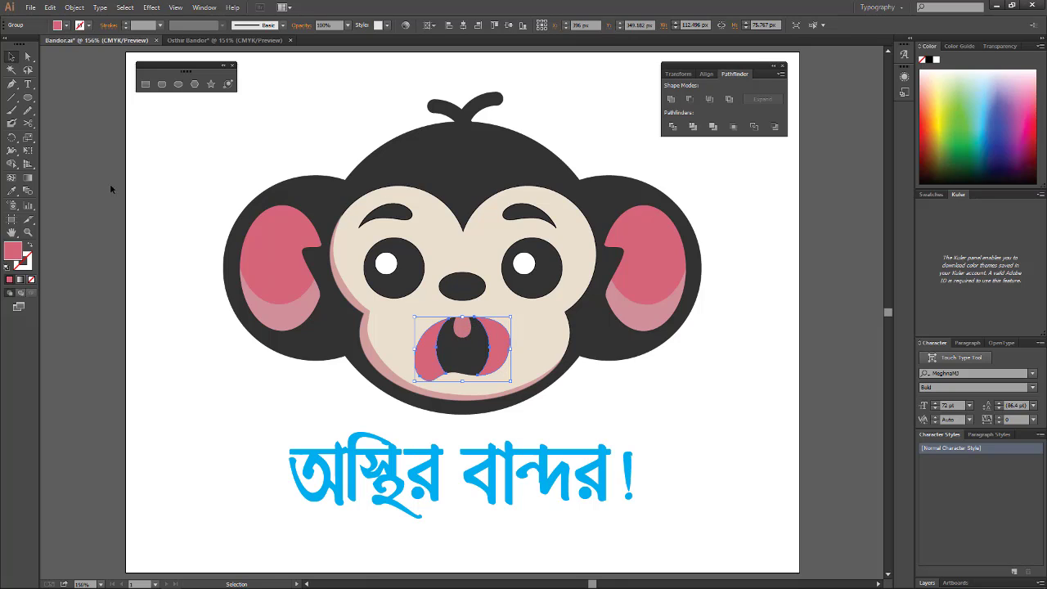
pyautogui.click(197, 41)
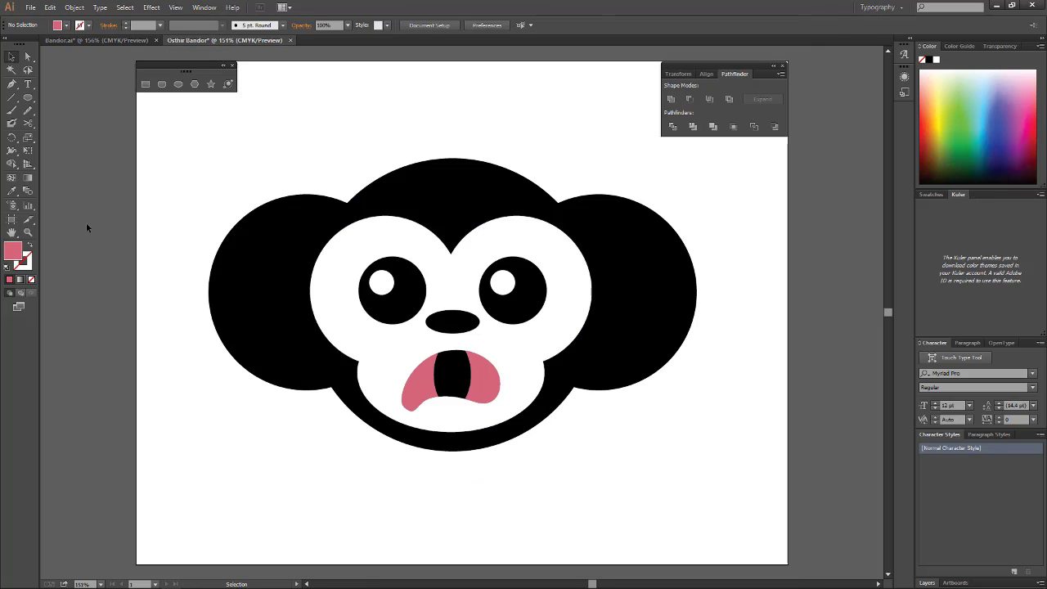
pyautogui.click(179, 84)
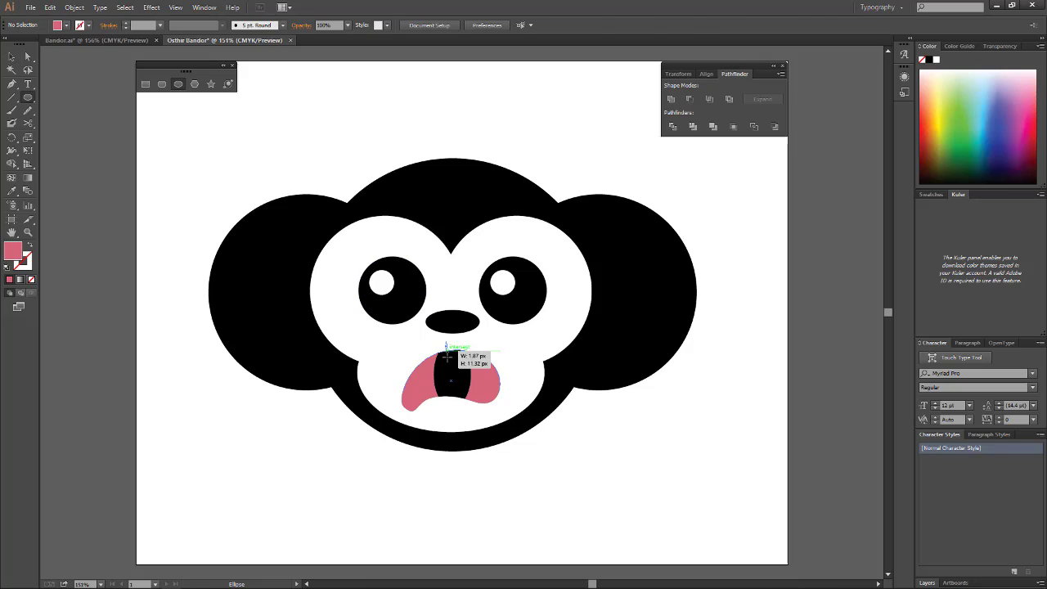
pyautogui.moveTo(445, 342); pyautogui.dragTo(463, 376)
pyautogui.click(152, 9)
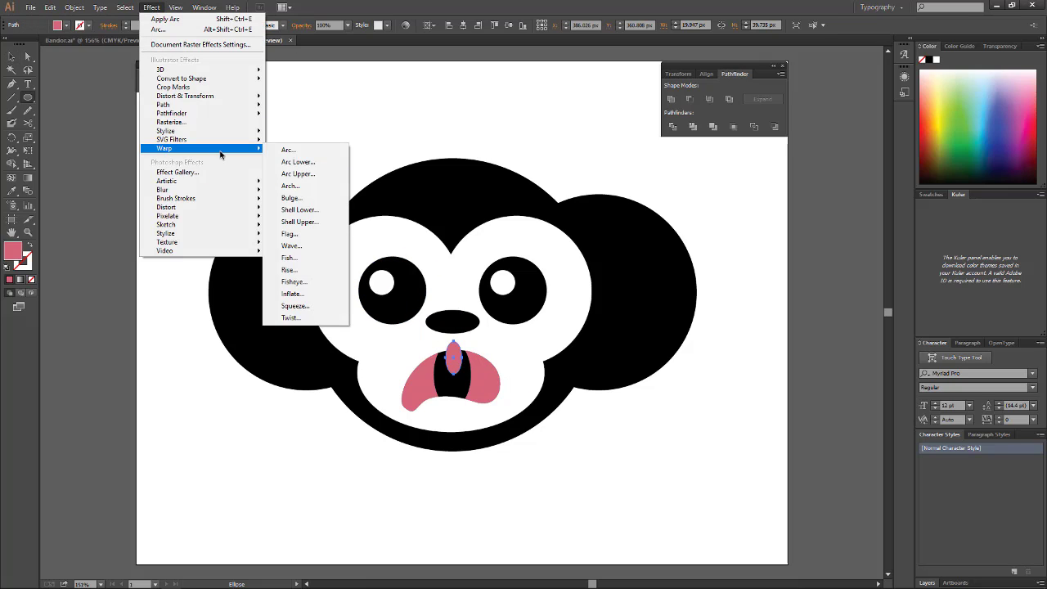
pyautogui.click(286, 199)
pyautogui.moveTo(696, 281); pyautogui.dragTo(673, 282)
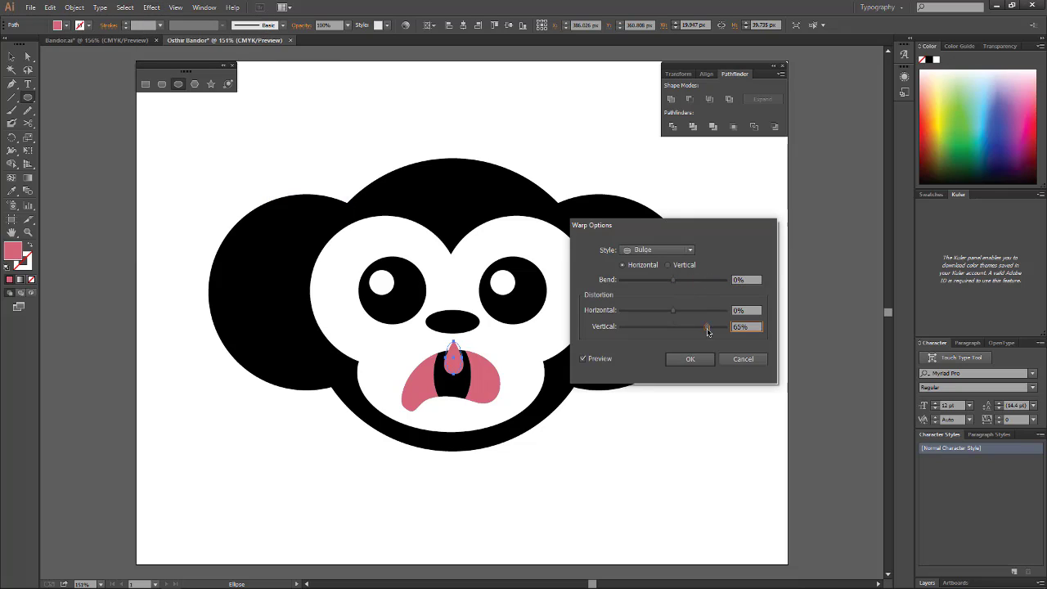
pyautogui.click(690, 359)
pyautogui.click(75, 8)
# Group the mouth shapes, undo the Minus Front subtraction and dismiss the warning
pyautogui.press('Escape')
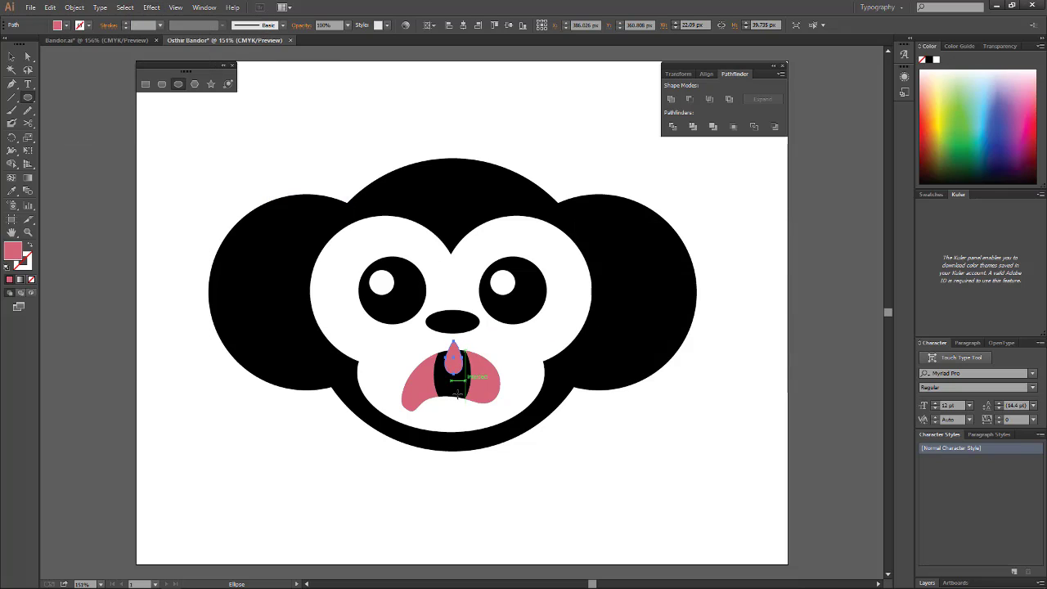
pyautogui.press('v')
pyautogui.keyDown('shift'); pyautogui.click(490, 394); pyautogui.keyUp('shift')
pyautogui.hotkey('ctrl', 'g')
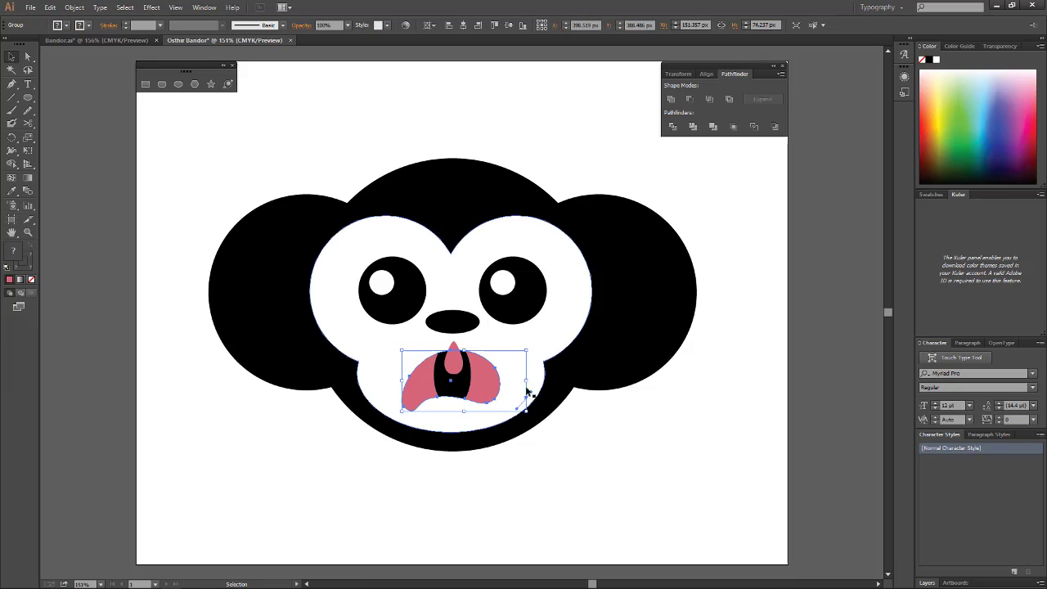
pyautogui.click(689, 99)
pyautogui.hotkey('ctrl', 'z')
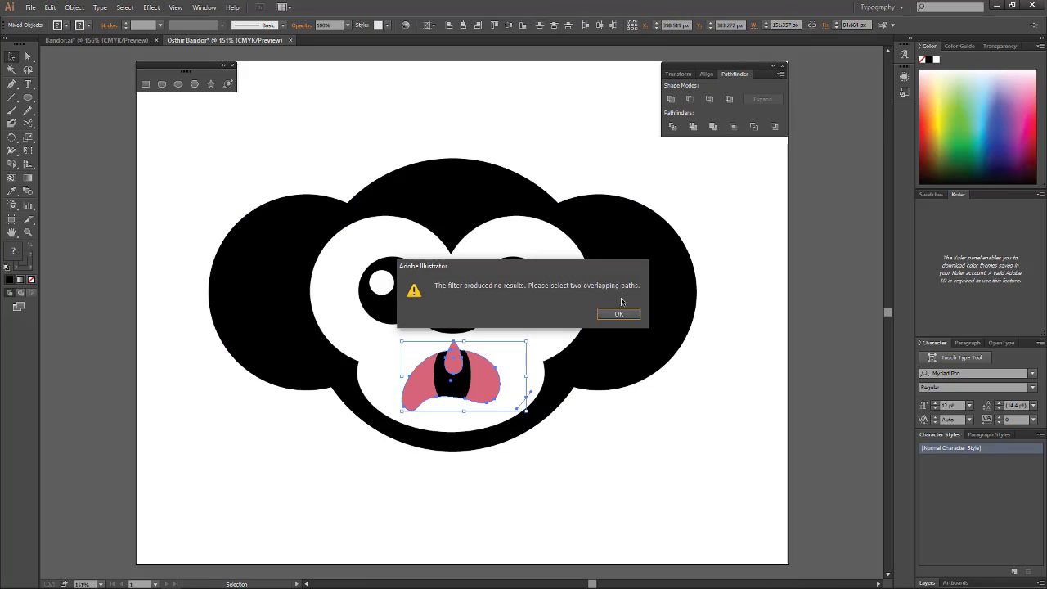
pyautogui.press('Return')
pyautogui.keyDown('shift'); pyautogui.click(557, 307); pyautogui.keyUp('shift')
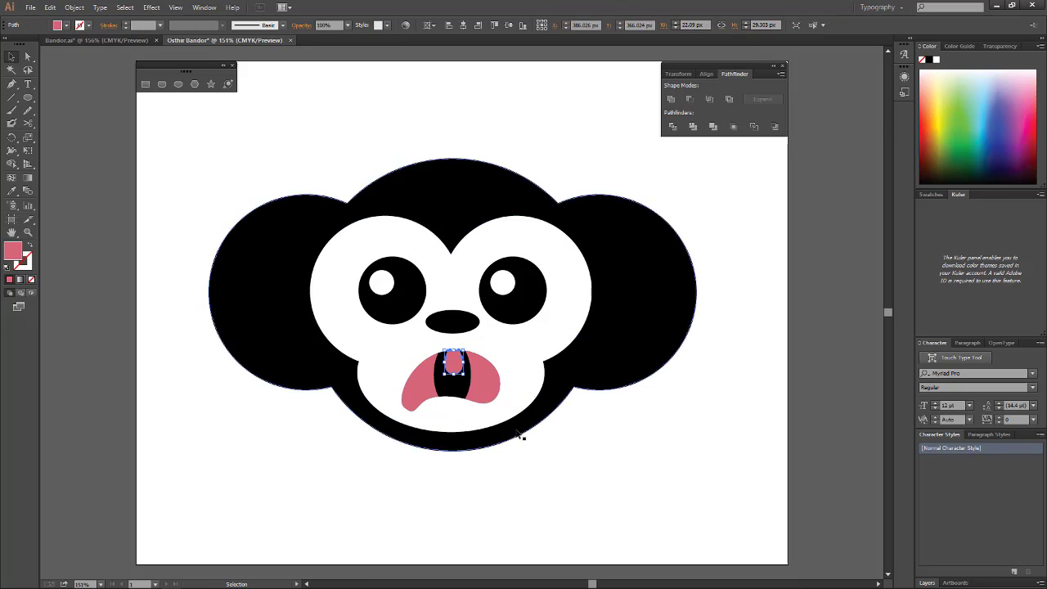
# Check the face and pink mouth group selections, then view the Bandor.ai reference
pyautogui.click(514, 358)
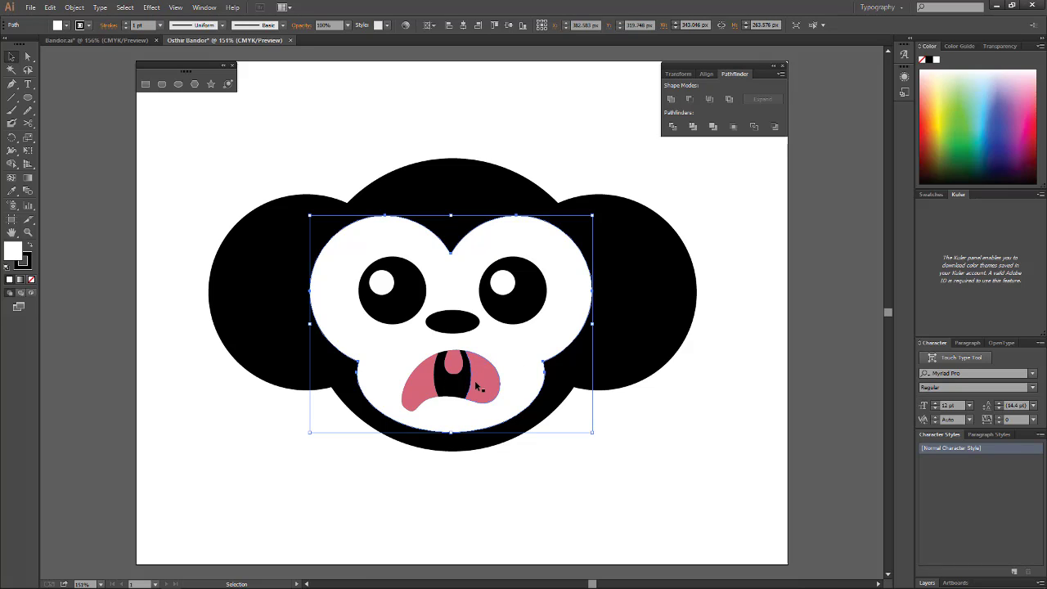
pyautogui.click(434, 362)
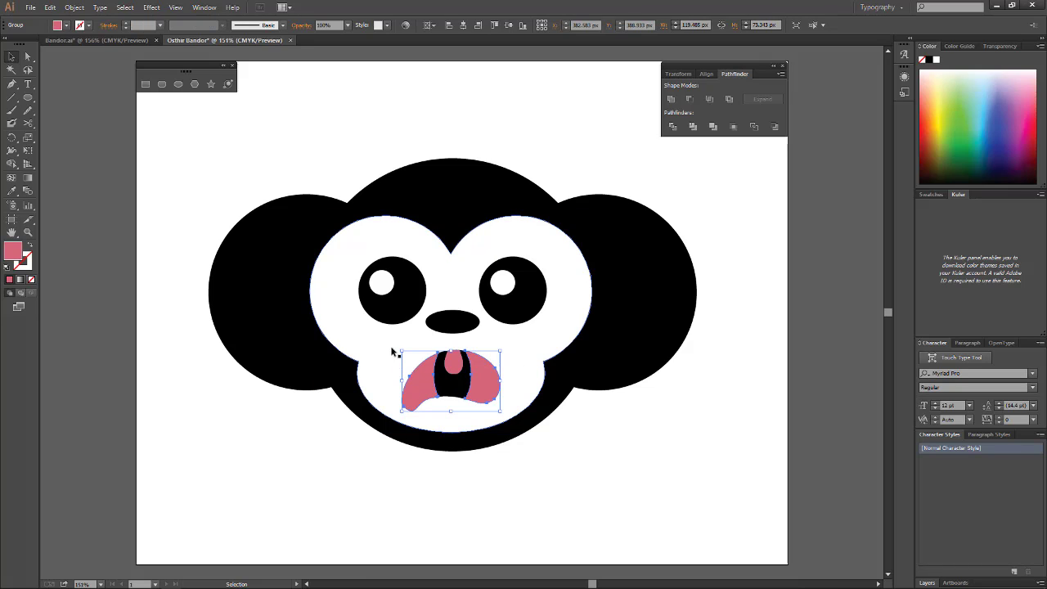
pyautogui.click(392, 355)
pyautogui.keyDown('shift'); pyautogui.click(511, 381); pyautogui.keyUp('shift')
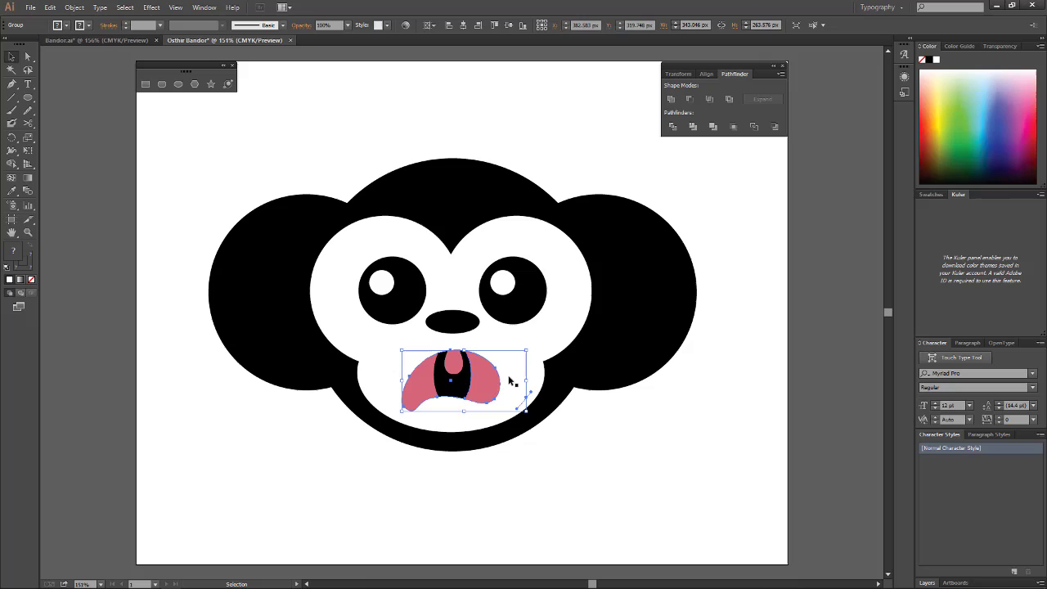
pyautogui.click(552, 321)
pyautogui.click(102, 40)
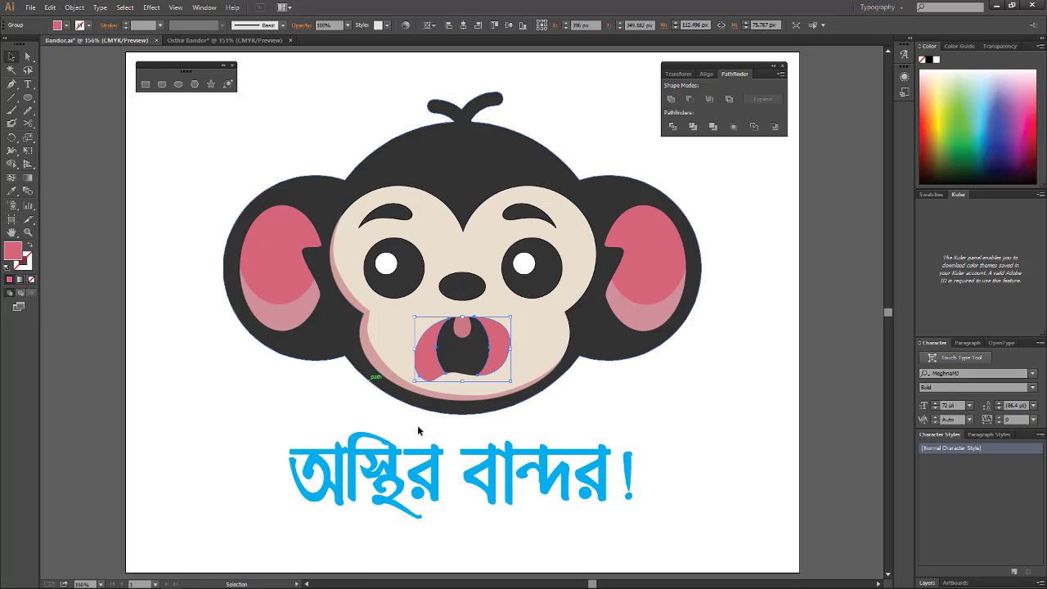
pyautogui.click(225, 40)
# Draw a white ellipse over the left ear, then adjust its width and position
pyautogui.moveTo(242, 232); pyautogui.dragTo(332, 371)
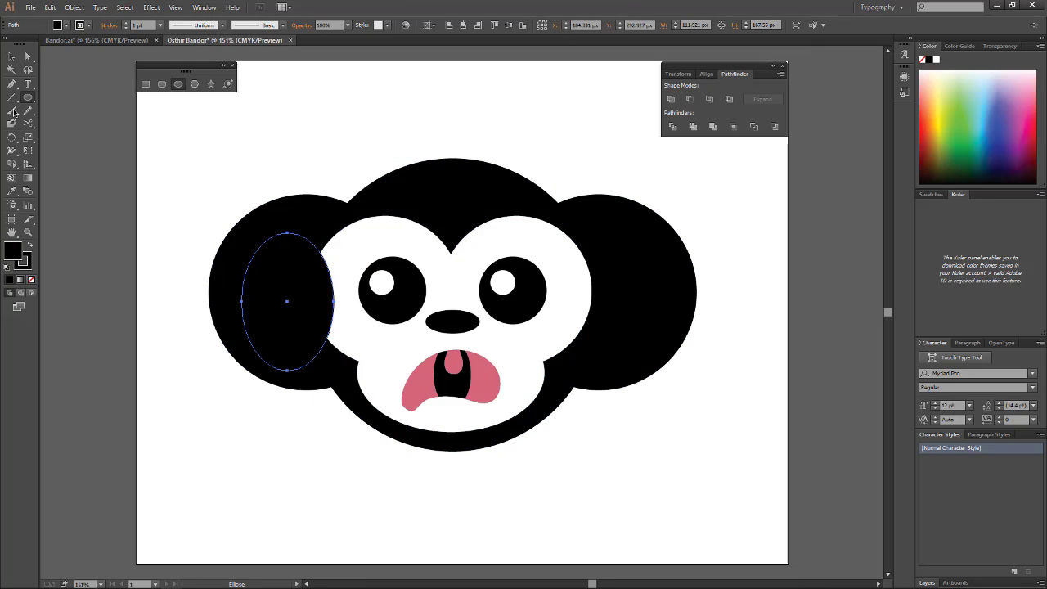
pyautogui.click(64, 26)
pyautogui.click(24, 55)
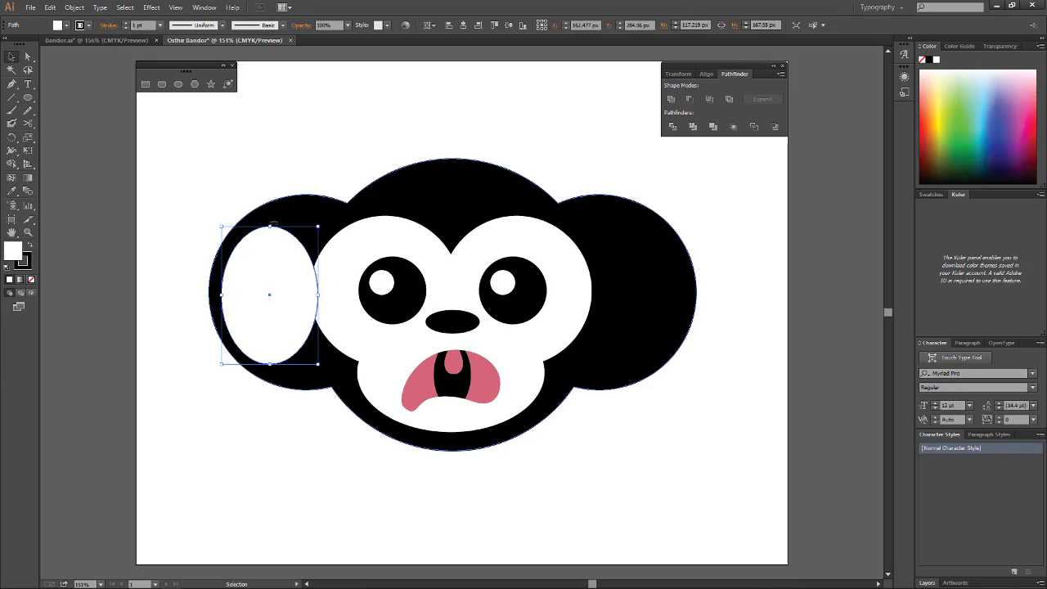
pyautogui.click(323, 372)
pyautogui.click(270, 294)
pyautogui.moveTo(220, 295); pyautogui.dragTo(216, 294)
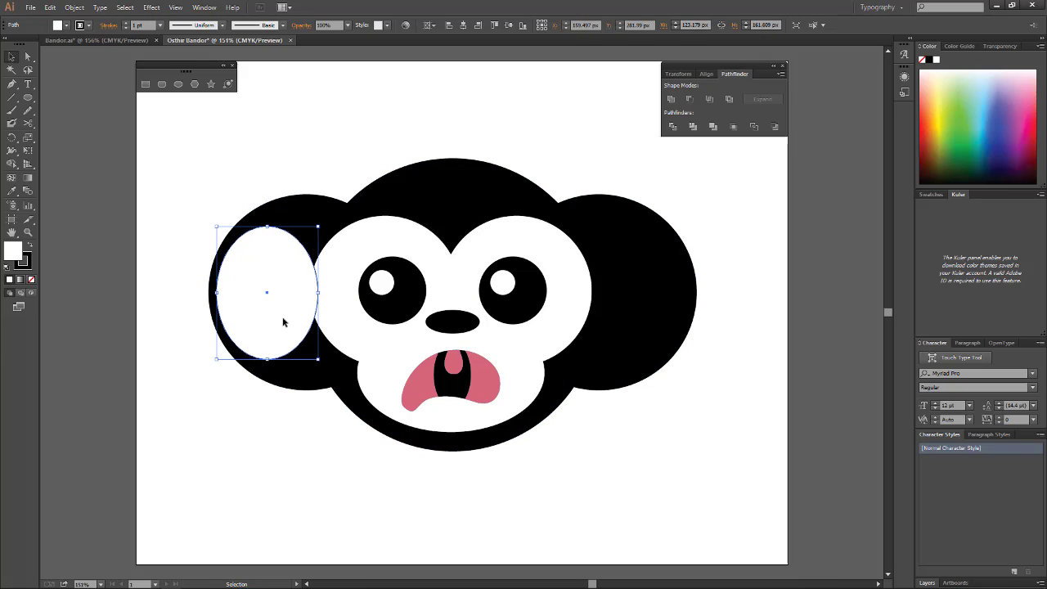
pyautogui.moveTo(297, 303); pyautogui.dragTo(304, 300)
# Notch the ear ellipse by adding and pulling in an anchor, then widen it
pyautogui.moveTo(31, 84); pyautogui.dragTo(105, 96)
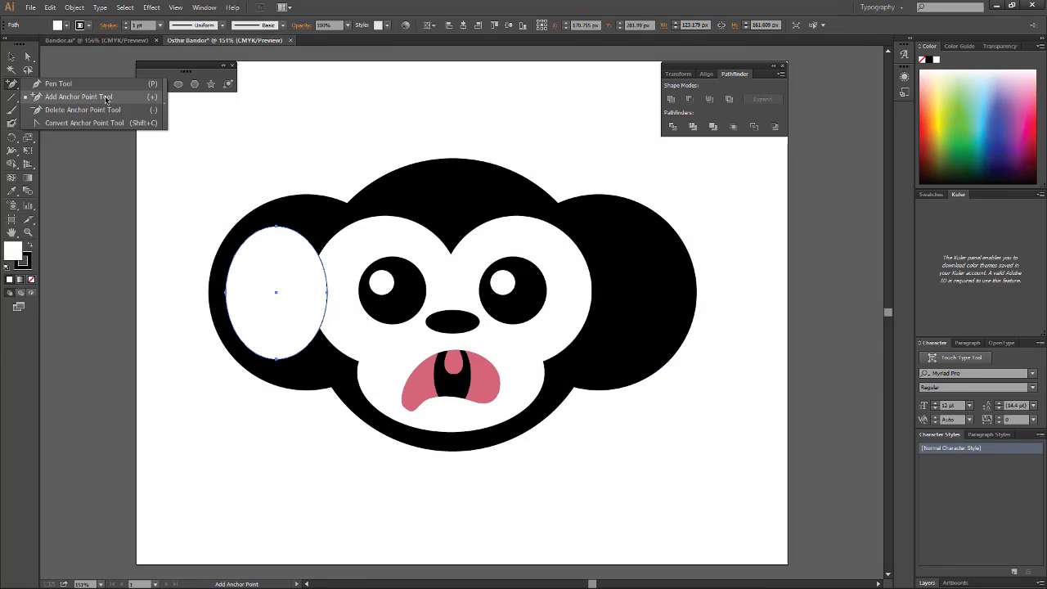
pyautogui.press('a')
pyautogui.moveTo(328, 296); pyautogui.dragTo(279, 276)
pyautogui.press('v')
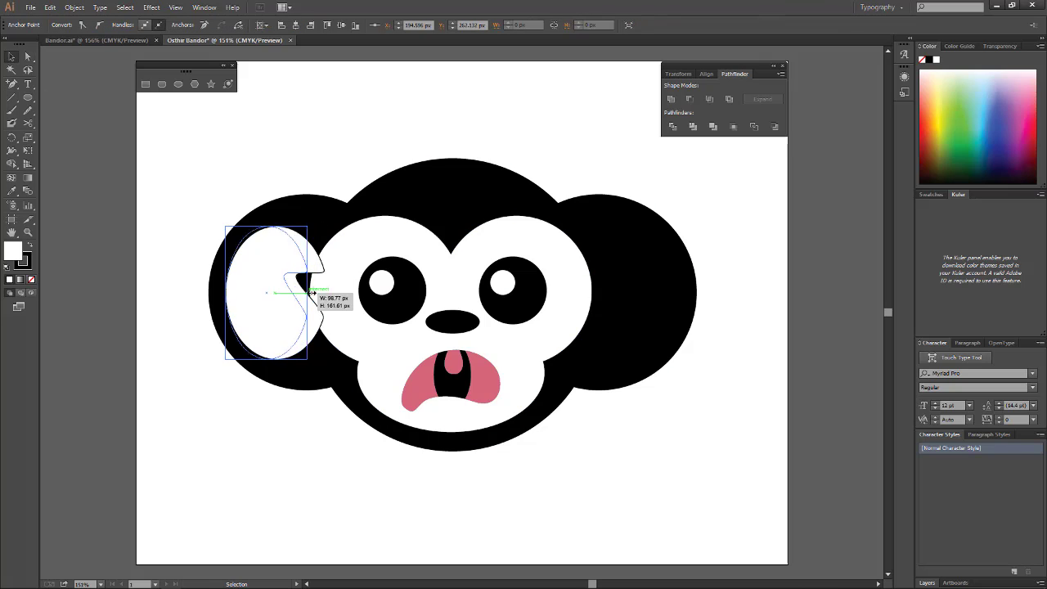
pyautogui.moveTo(297, 358); pyautogui.dragTo(302, 358)
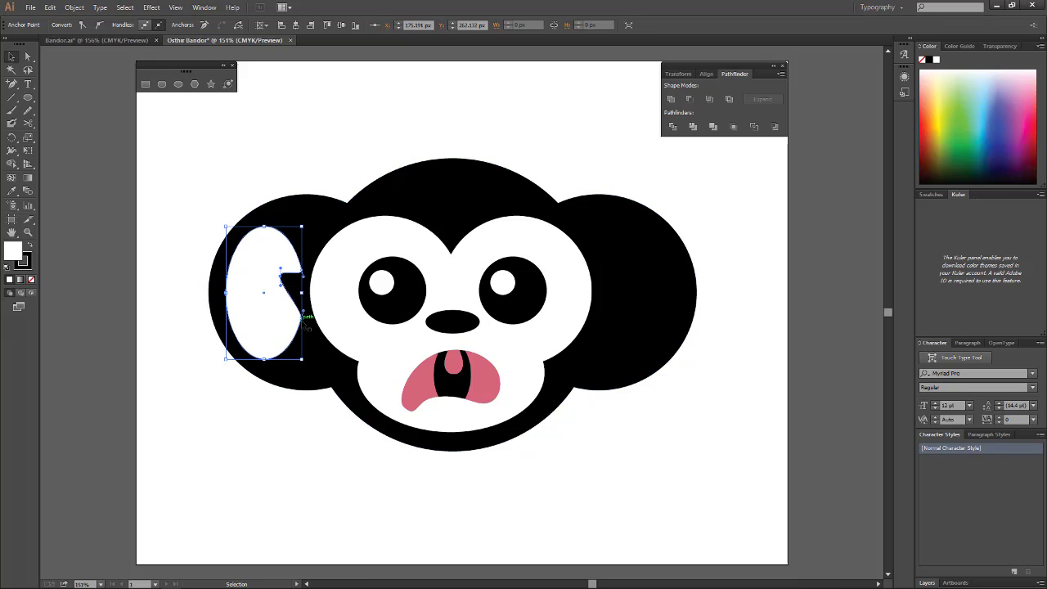
pyautogui.click(260, 325)
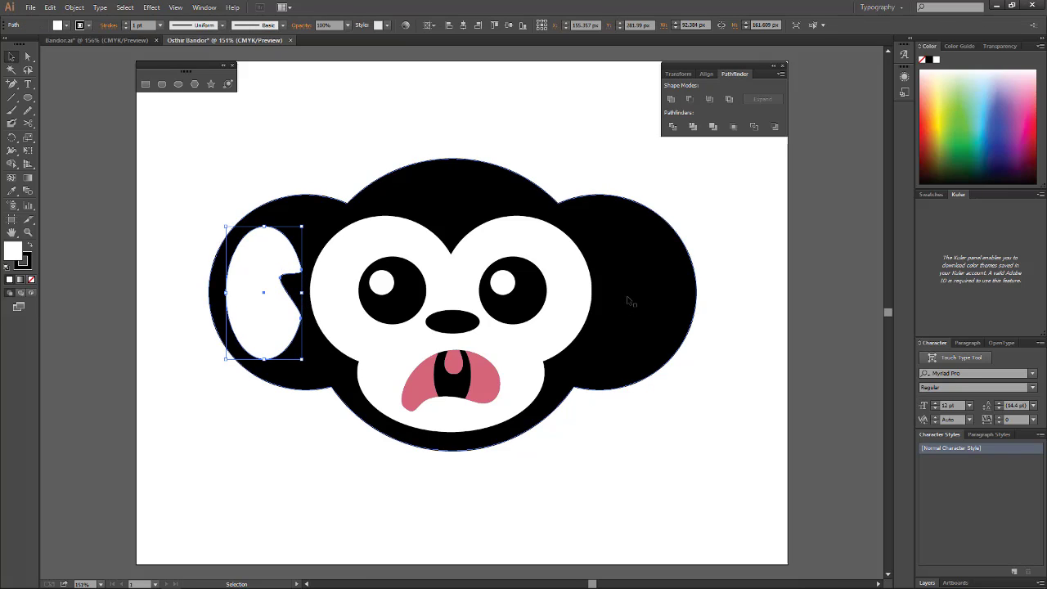
# Place a copy of the notched shape in the right ear and reflect it
pyautogui.keyDown('alt'); pyautogui.moveTo(264, 338); pyautogui.dragTo(635, 334); pyautogui.keyUp('alt')
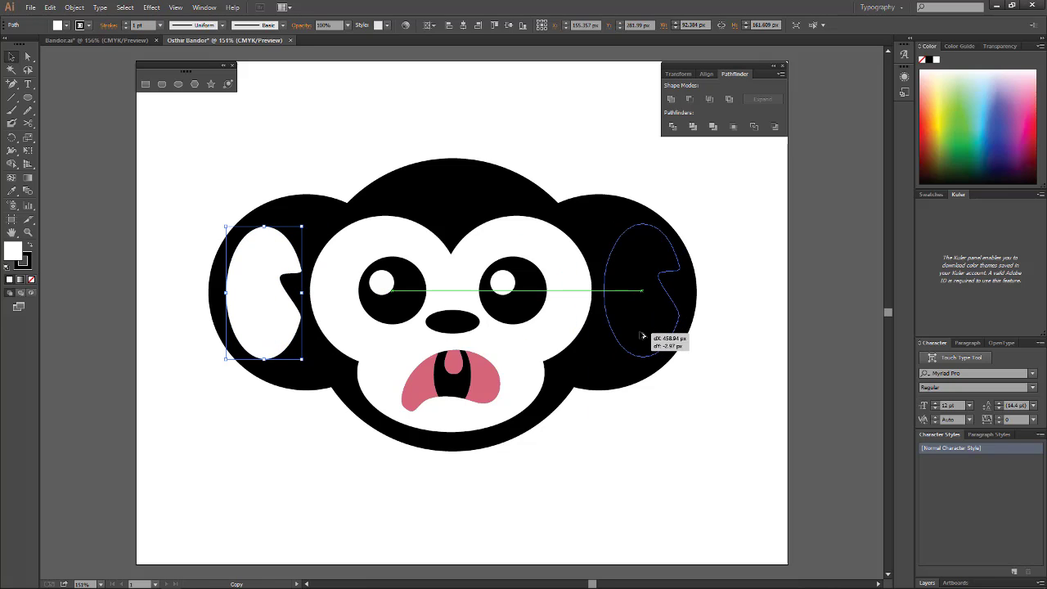
pyautogui.rightClick(635, 335)
pyautogui.moveTo(665, 487)
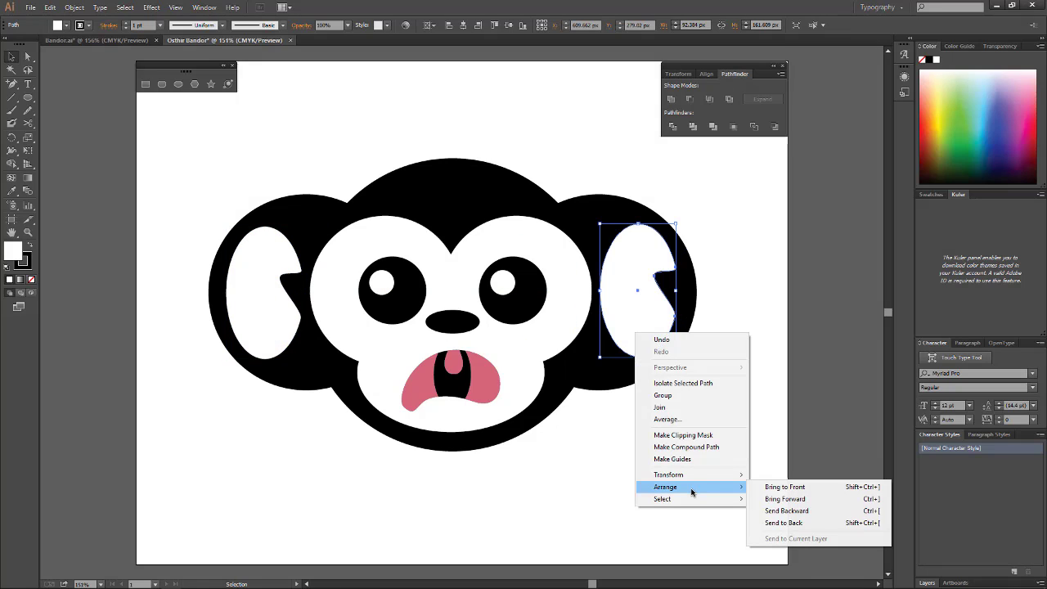
pyautogui.click(793, 514)
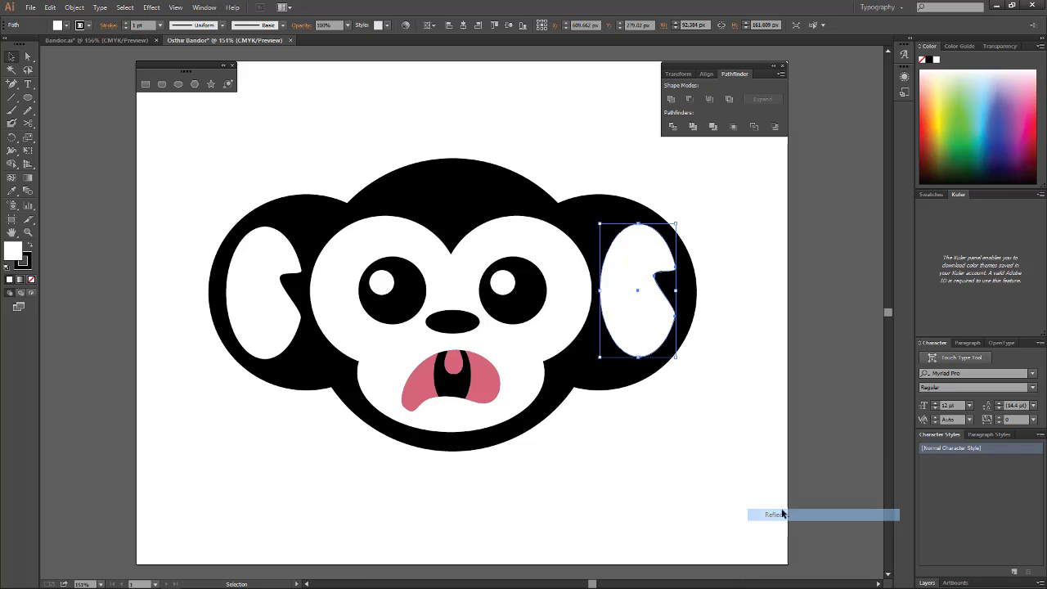
pyautogui.click(526, 368)
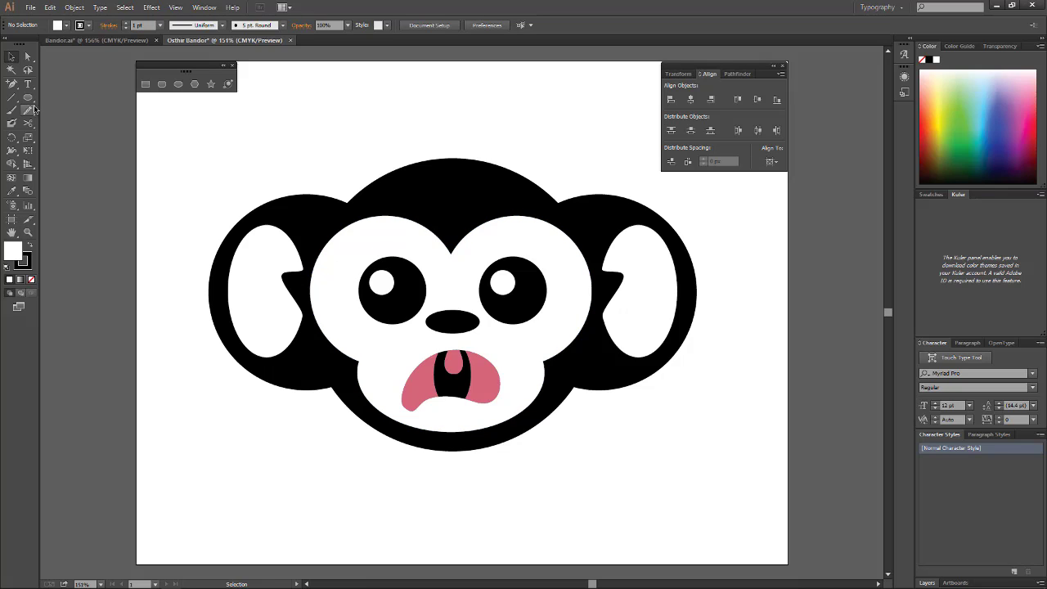
# Draw a black ellipse above the left eye, Arc-warp it and expand it into a brow
pyautogui.click(178, 83)
pyautogui.moveTo(347, 243); pyautogui.dragTo(399, 257)
pyautogui.click(65, 25)
pyautogui.click(30, 42)
pyautogui.click(151, 8)
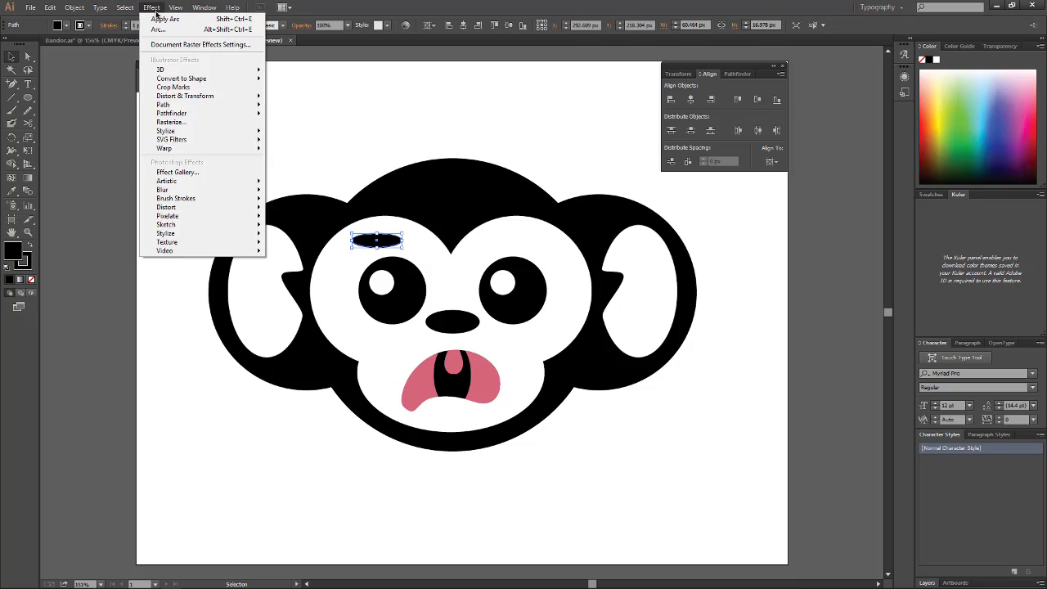
pyautogui.click(286, 145)
pyautogui.moveTo(673, 310)
pyautogui.mouseDown()
pyautogui.moveTo(684, 312)
pyautogui.moveTo(694, 278)
pyautogui.mouseUp()
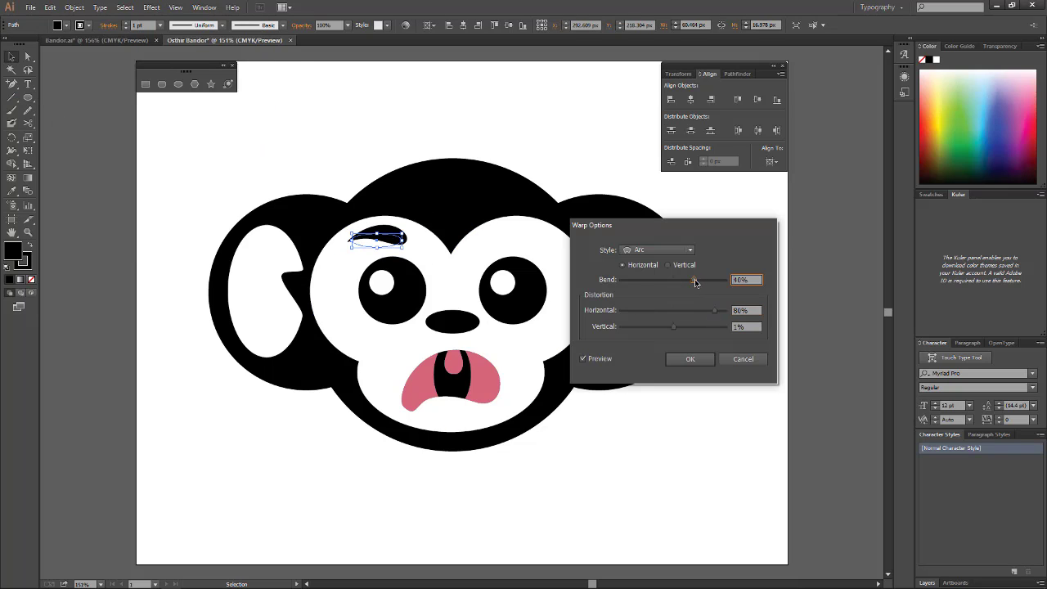
pyautogui.click(689, 358)
pyautogui.click(75, 8)
pyautogui.click(82, 145)
# Copy the brow over the right eye and reflect it to mirror the left
pyautogui.moveTo(394, 233)
pyautogui.mouseDown()
pyautogui.moveTo(401, 246)
pyautogui.moveTo(413, 233)
pyautogui.moveTo(389, 239)
pyautogui.moveTo(549, 245)
pyautogui.mouseUp()
pyautogui.rightClick(480, 230)
pyautogui.click(670, 341)
pyautogui.click(572, 378)
pyautogui.click(594, 437)
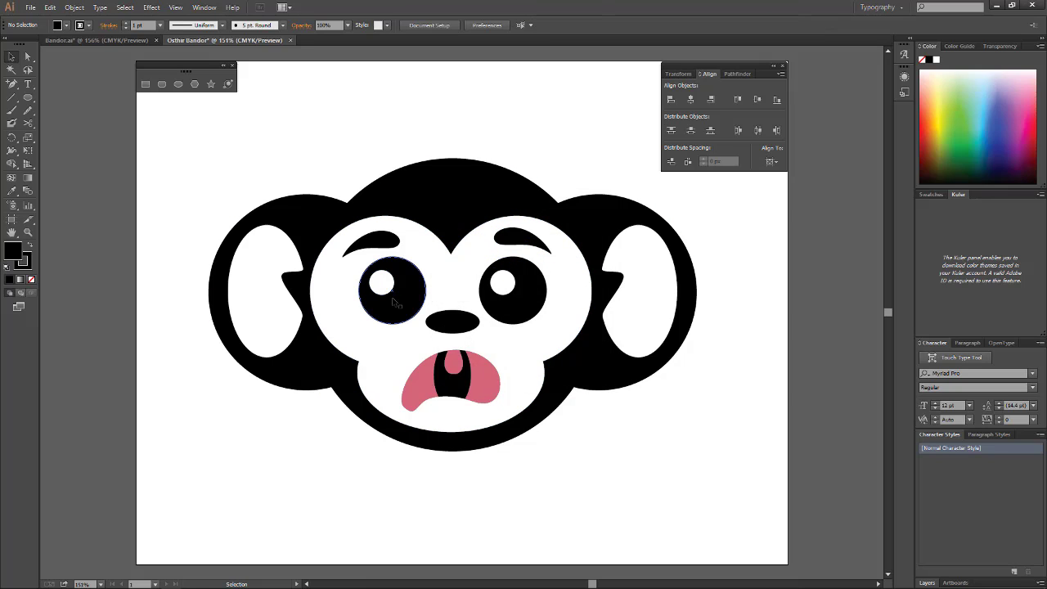
# Draw an ellipse over the left ear, offset it upward and Divide the ear into pieces
pyautogui.click(88, 41)
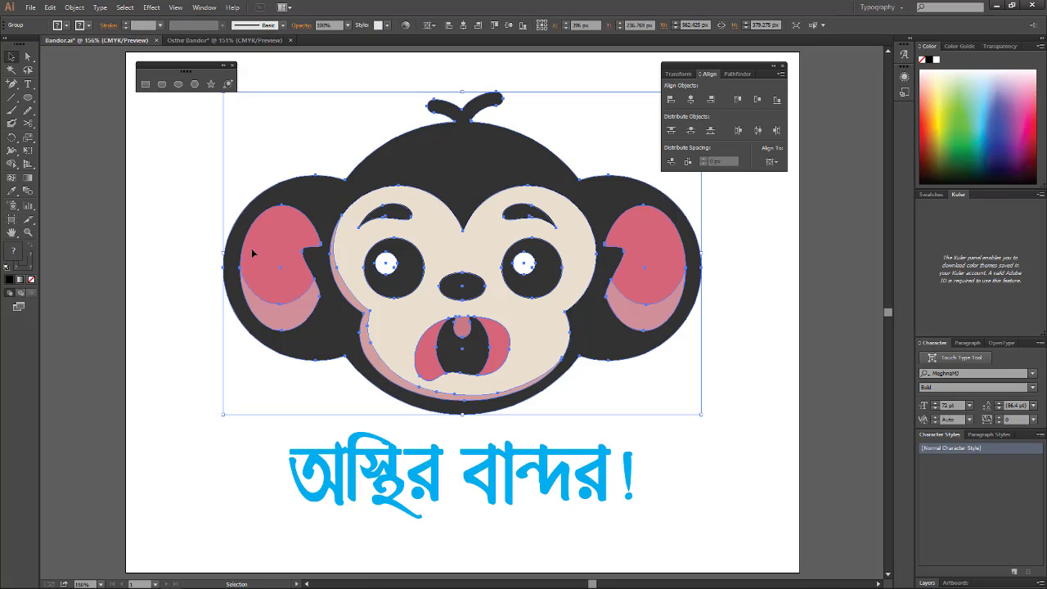
pyautogui.click(216, 41)
pyautogui.moveTo(234, 243); pyautogui.dragTo(311, 360)
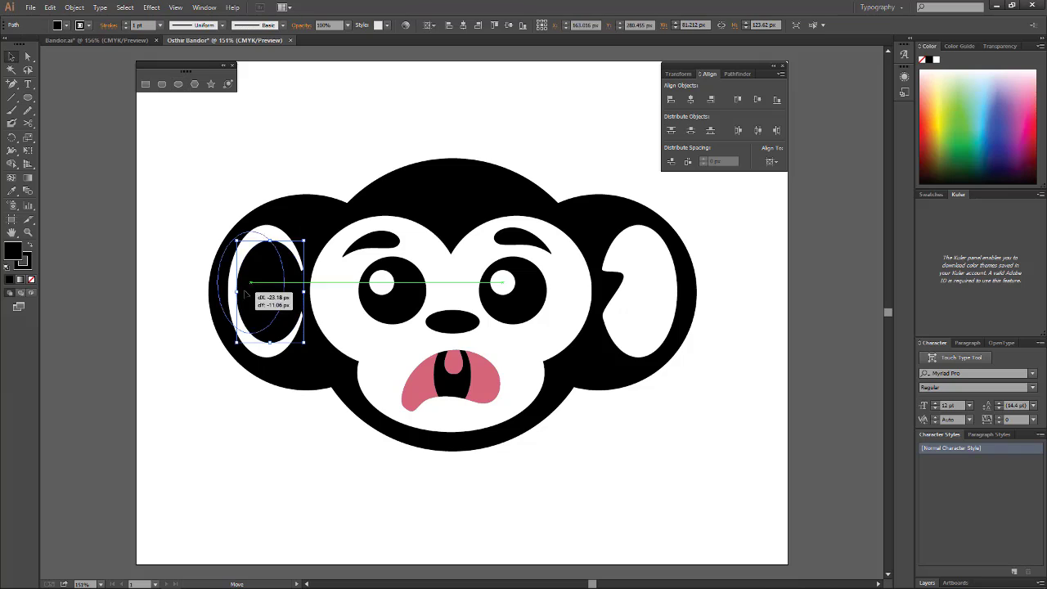
pyautogui.press('v')
pyautogui.moveTo(303, 315); pyautogui.dragTo(290, 325)
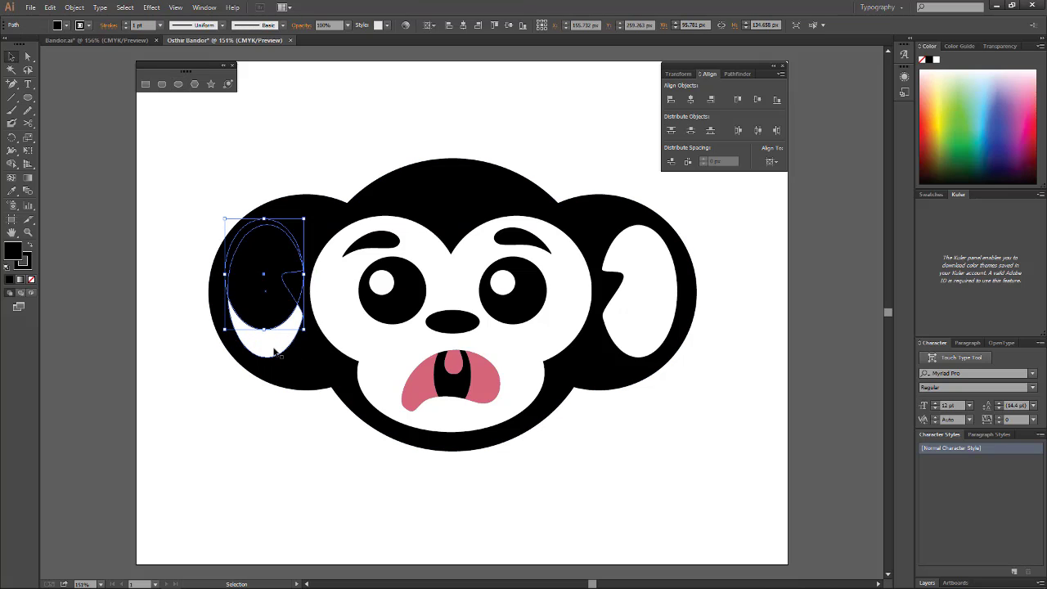
pyautogui.hotkey('shift', 'x')
pyautogui.click(735, 73)
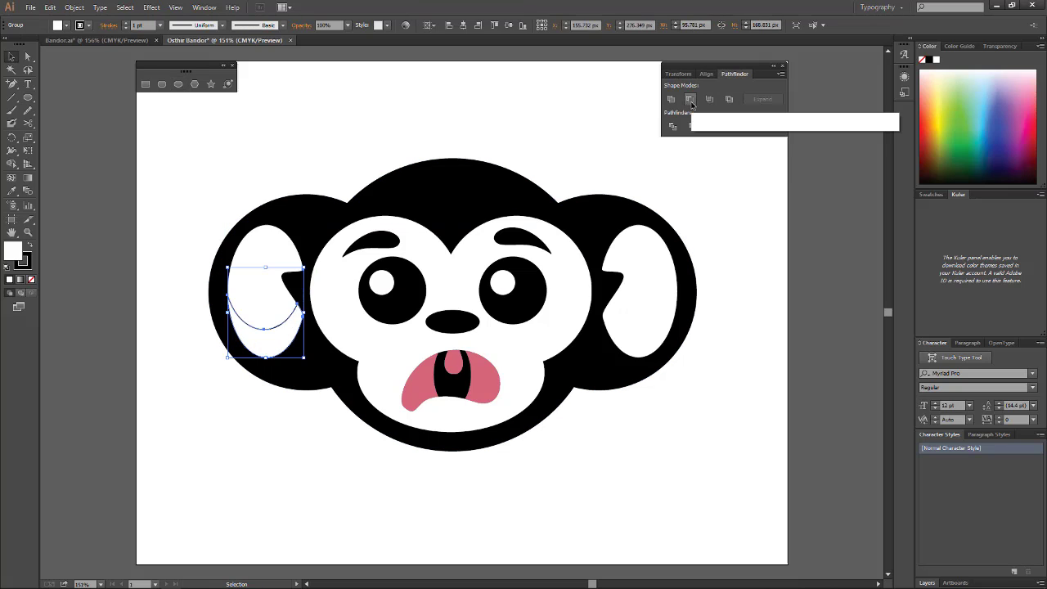
pyautogui.click(672, 126)
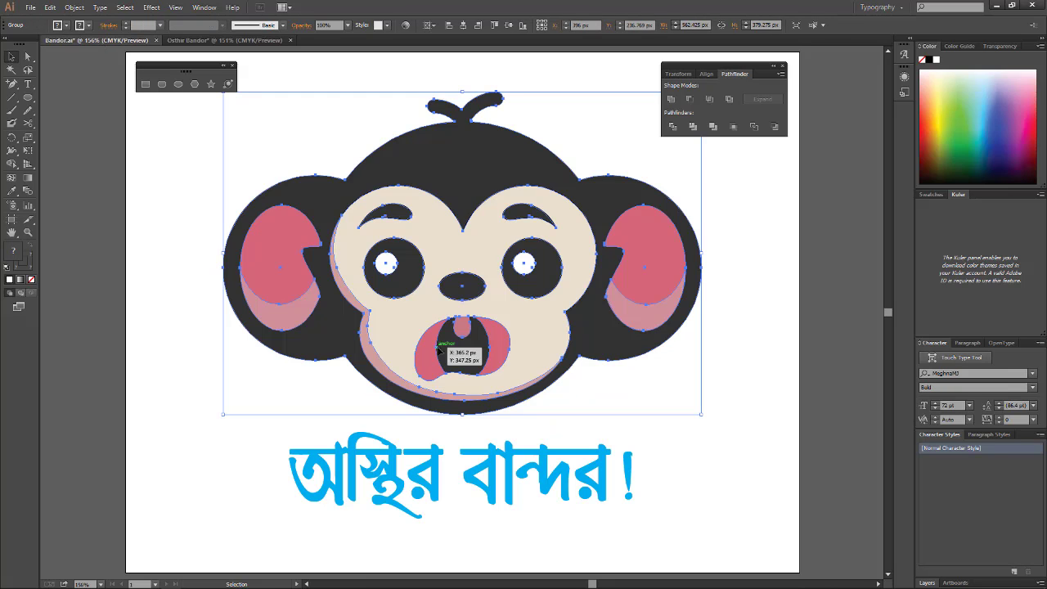
# Color the lower ear crescent lighter pink and the upper part with the tongue's pink
pyautogui.press('i')
pyautogui.click(407, 391)
pyautogui.doubleClick(12, 251)
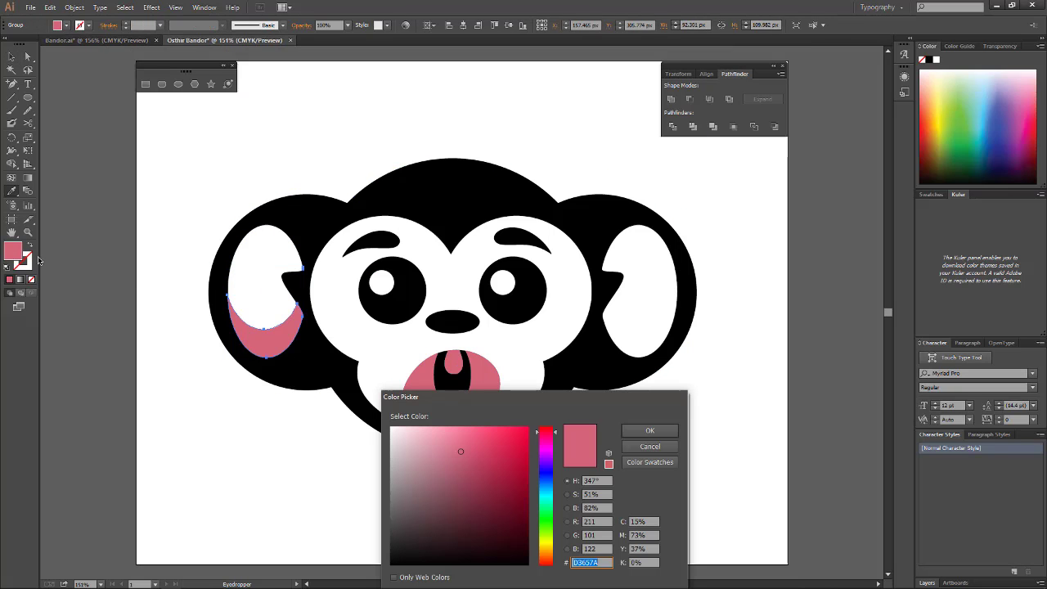
pyautogui.moveTo(448, 440); pyautogui.dragTo(444, 434)
pyautogui.press('Return')
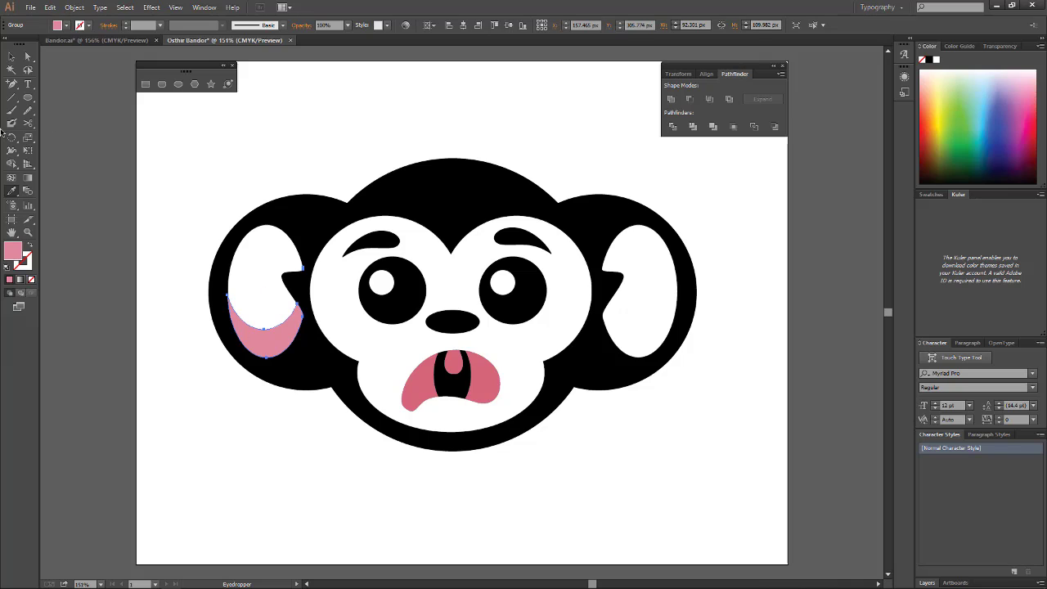
pyautogui.keyDown('ctrl'); pyautogui.click(261, 254); pyautogui.keyUp('ctrl')
pyautogui.doubleClick(12, 252)
pyautogui.press('Escape')
pyautogui.click(433, 372)
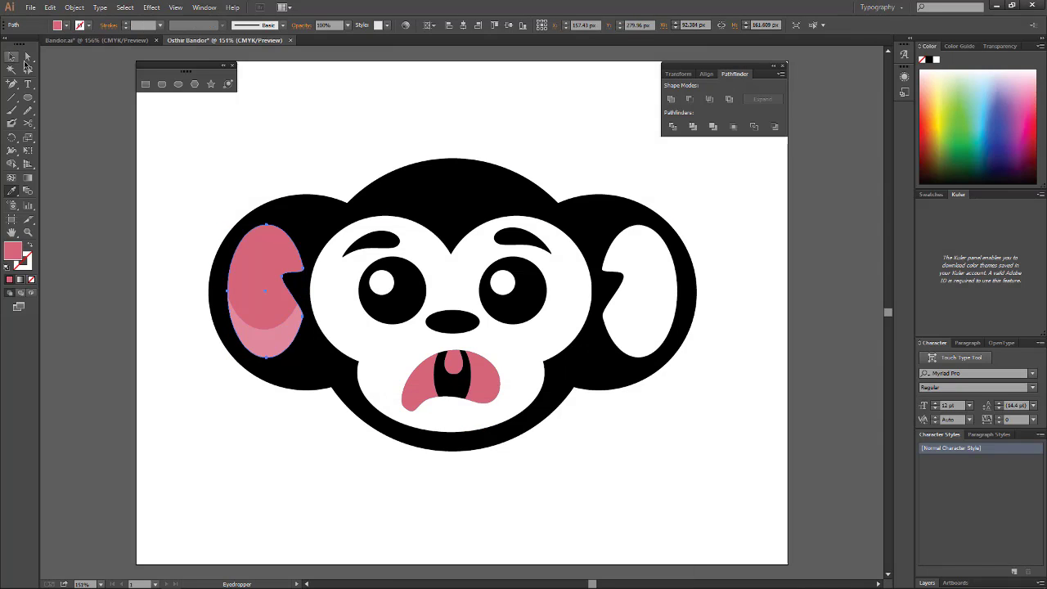
# Copy the left ear group onto the right ear and reflect it
pyautogui.click(13, 57)
pyautogui.click(269, 338)
pyautogui.moveTo(269, 339); pyautogui.dragTo(636, 347)
pyautogui.rightClick(635, 344)
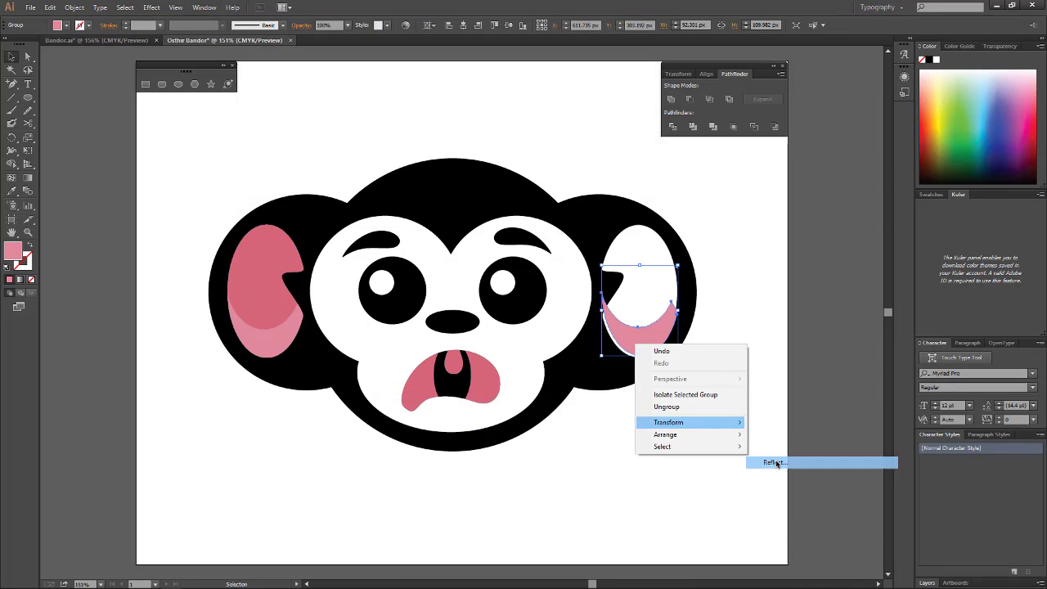
pyautogui.click(776, 463)
pyautogui.press('Return')
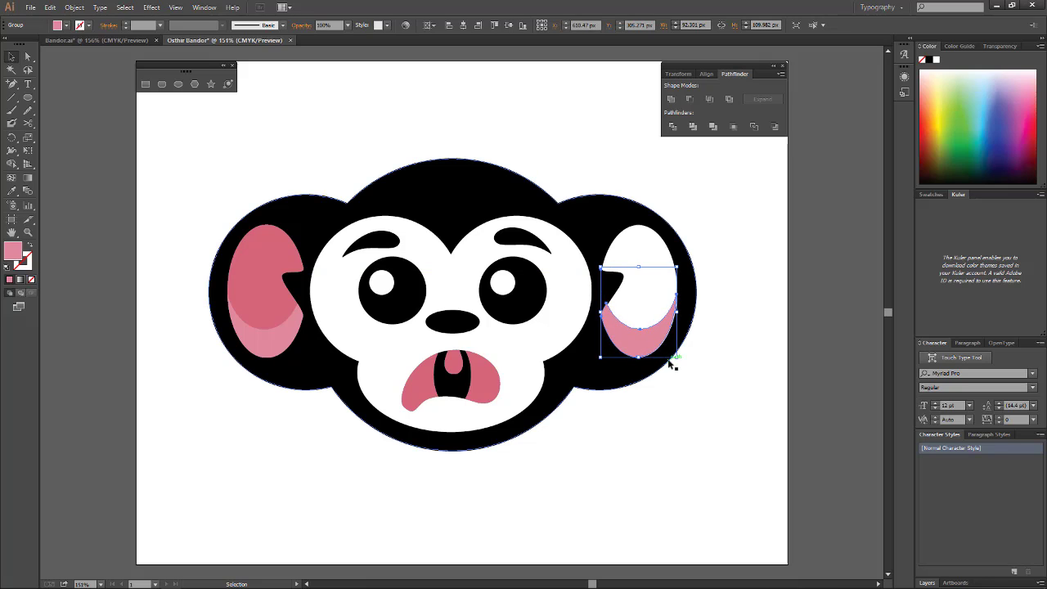
# Sample the tongue's pink onto the right ear's white upper part
pyautogui.keyDown('ctrl'); pyautogui.click(642, 245); pyautogui.keyUp('ctrl')
pyautogui.press('i')
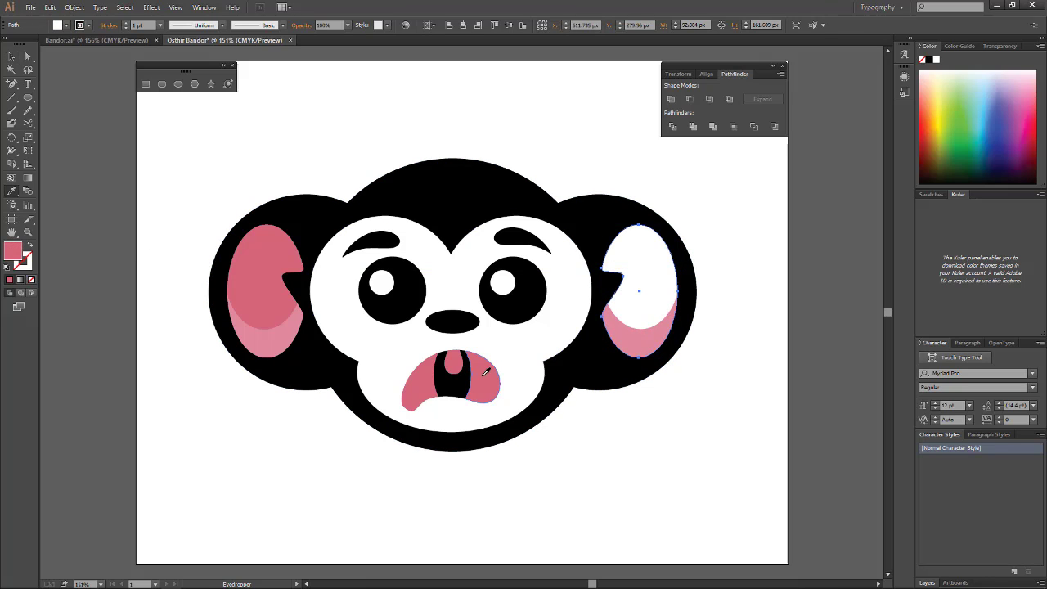
pyautogui.click(486, 372)
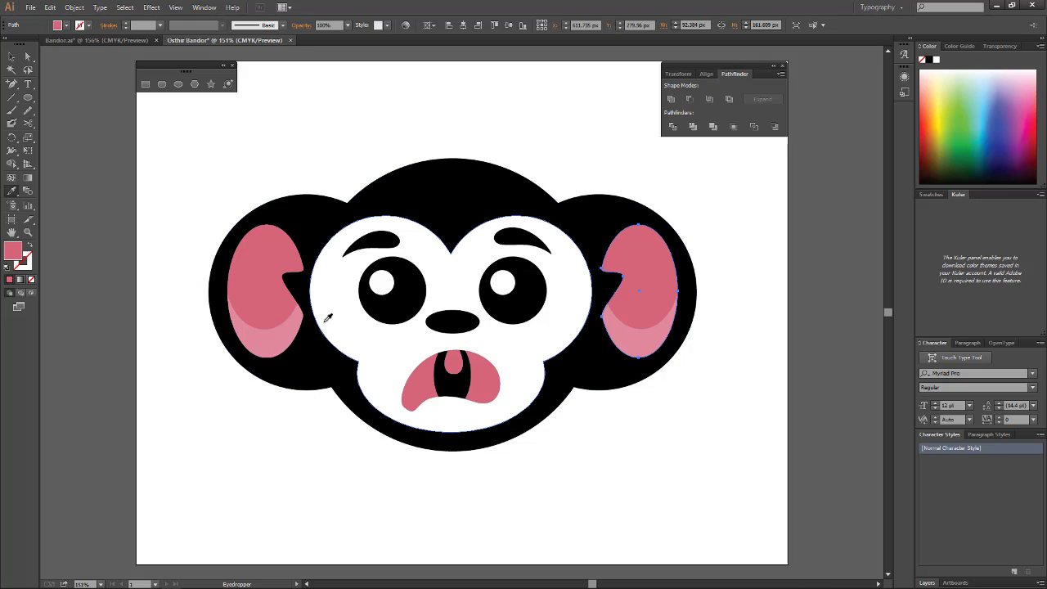
pyautogui.keyDown('ctrl'); pyautogui.keyDown('shift'); pyautogui.click(486, 418); pyautogui.keyUp('shift'); pyautogui.keyUp('ctrl')
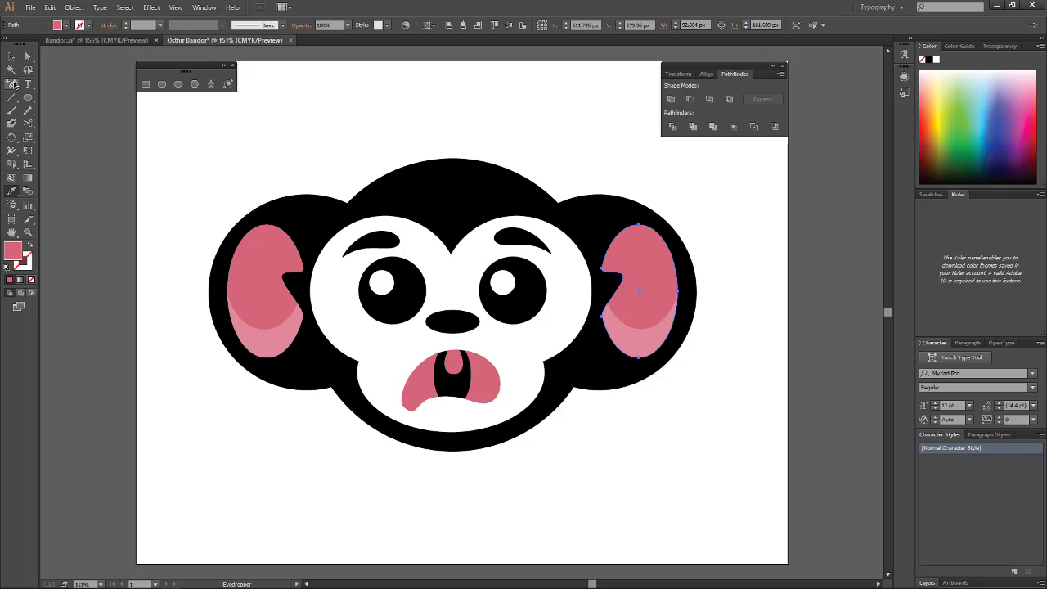
# Pen-draw the pink band's outline from the upper left cheek down to the chin
pyautogui.moveTo(13, 85); pyautogui.dragTo(57, 91)
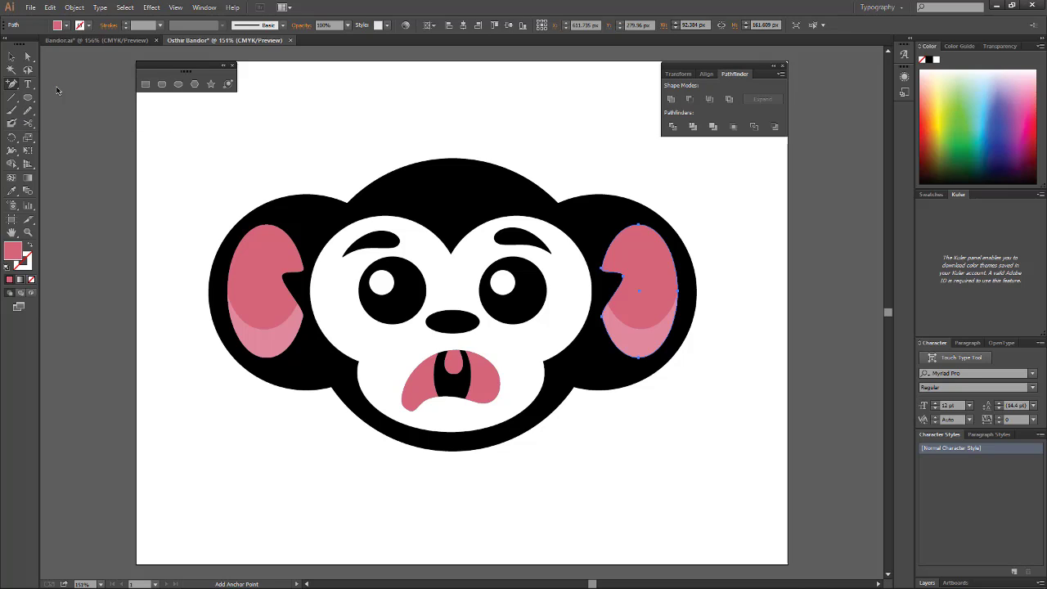
pyautogui.click(328, 241)
pyautogui.moveTo(326, 310); pyautogui.dragTo(398, 372)
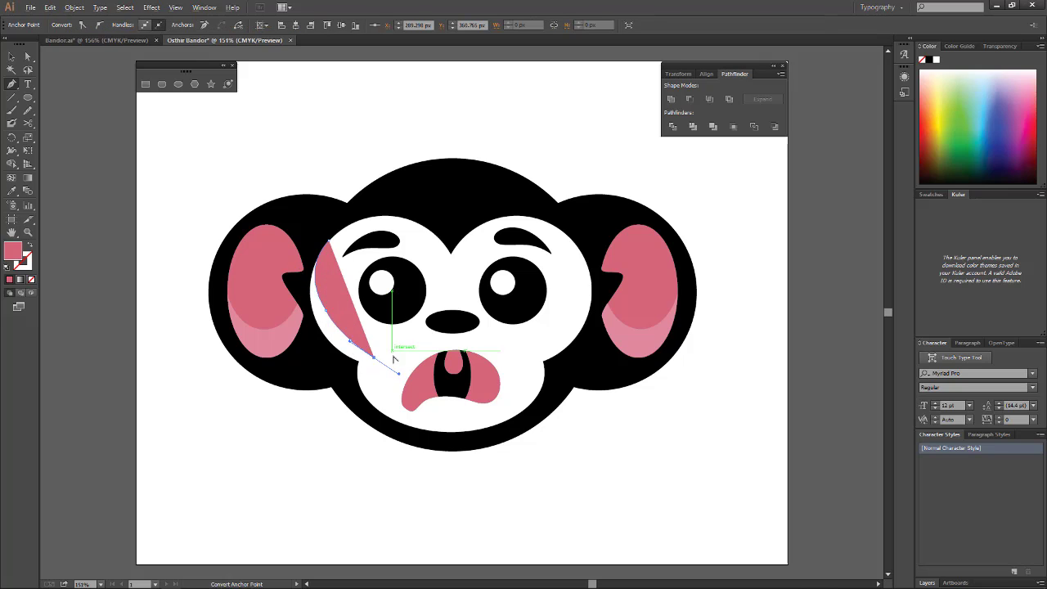
pyautogui.keyDown('alt'); pyautogui.click(373, 357); pyautogui.keyUp('alt')
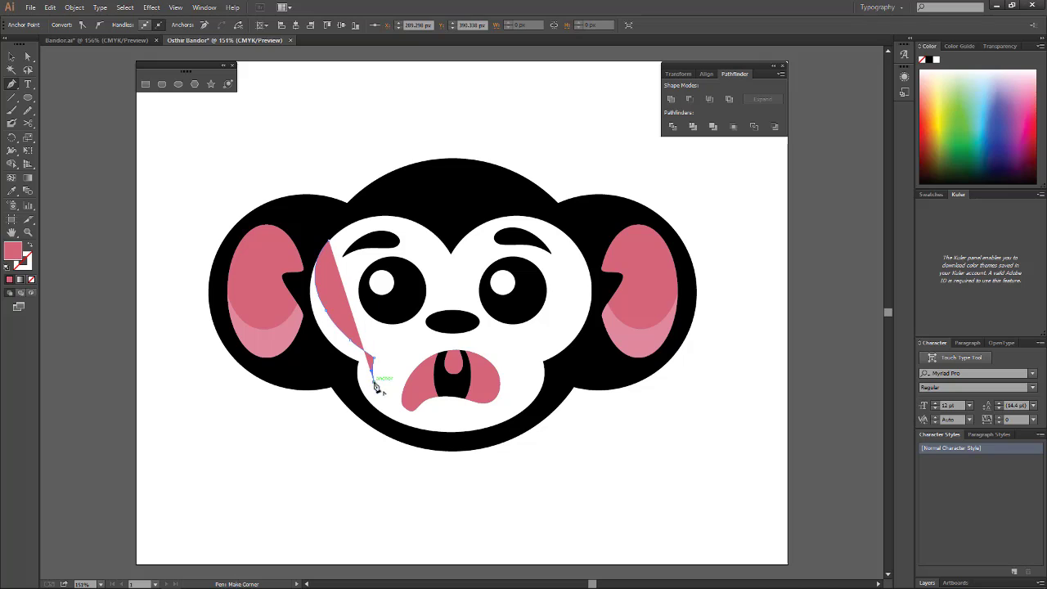
pyautogui.click(410, 412)
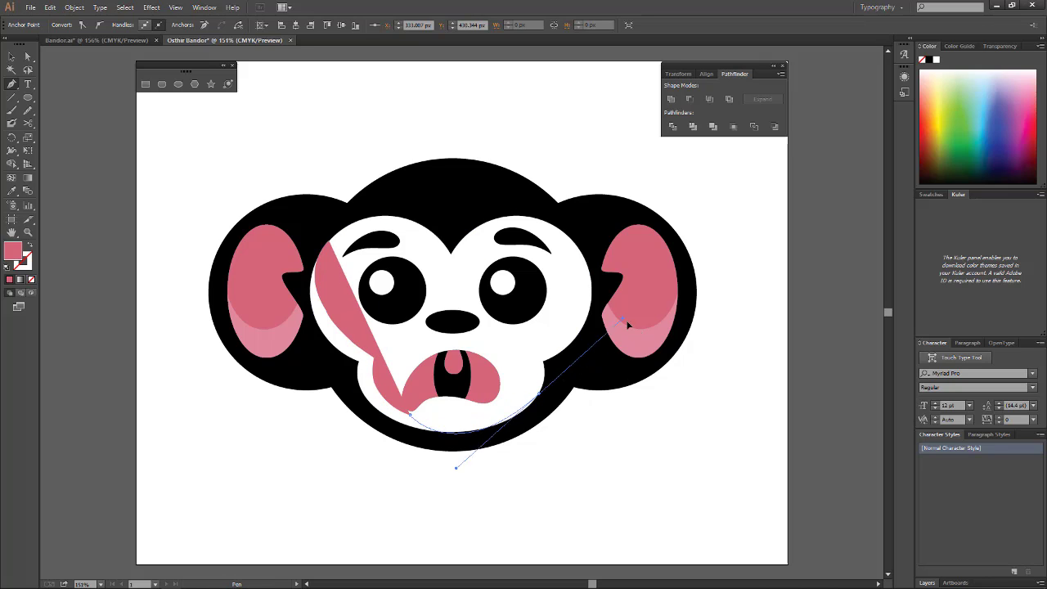
# Continue the band along the chin and right cheek, then close it at the left cheek
pyautogui.press('v')
pyautogui.press('p')
pyautogui.click(409, 413)
pyautogui.moveTo(491, 421); pyautogui.dragTo(504, 411)
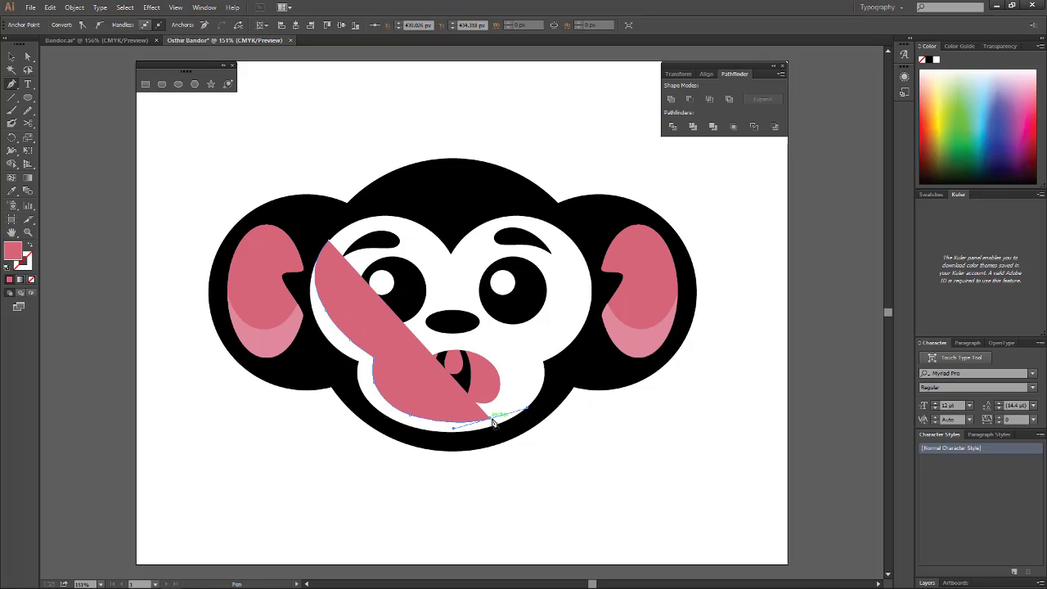
pyautogui.moveTo(543, 361); pyautogui.dragTo(546, 371)
pyautogui.click(546, 389)
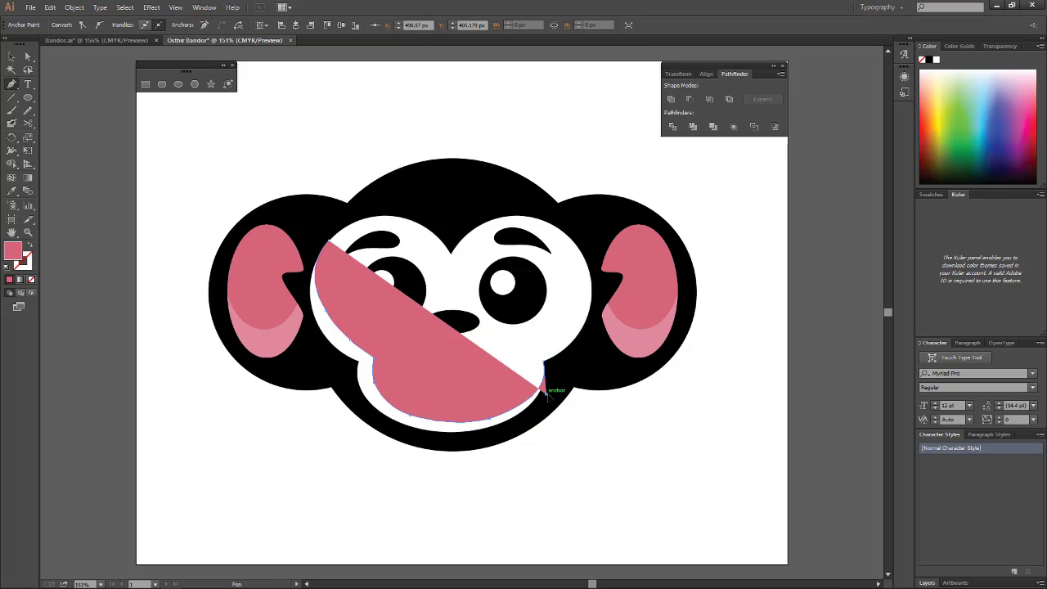
pyautogui.click(521, 422)
pyautogui.click(464, 438)
pyautogui.click(411, 433)
pyautogui.click(357, 409)
pyautogui.click(304, 296)
pyautogui.press('v')
pyautogui.click(493, 476)
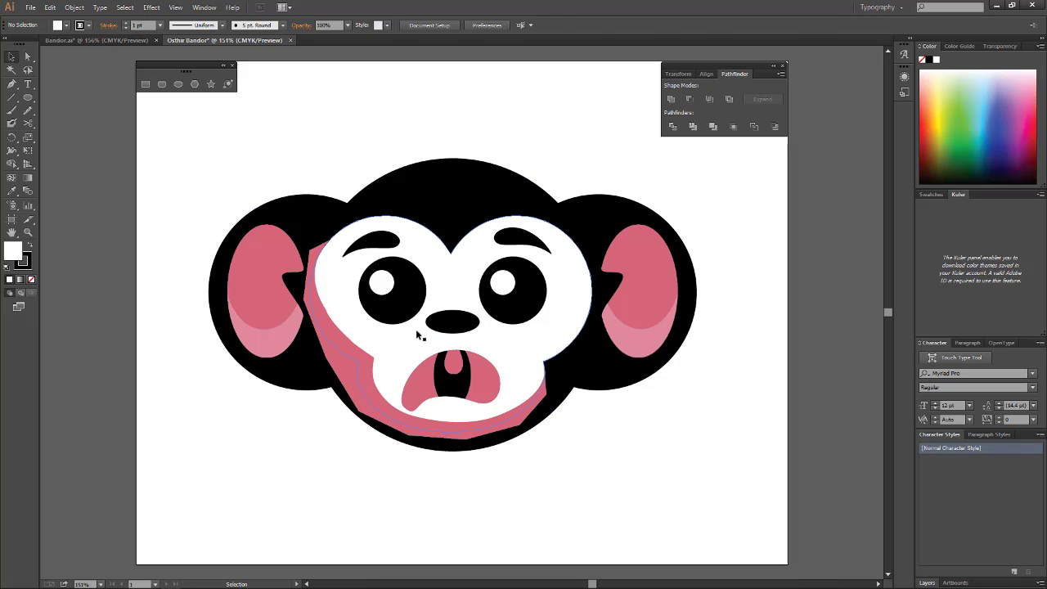
# Intersect a front copy of the face with the pink band, leaving a pink shadow inside the face
pyautogui.click(422, 352)
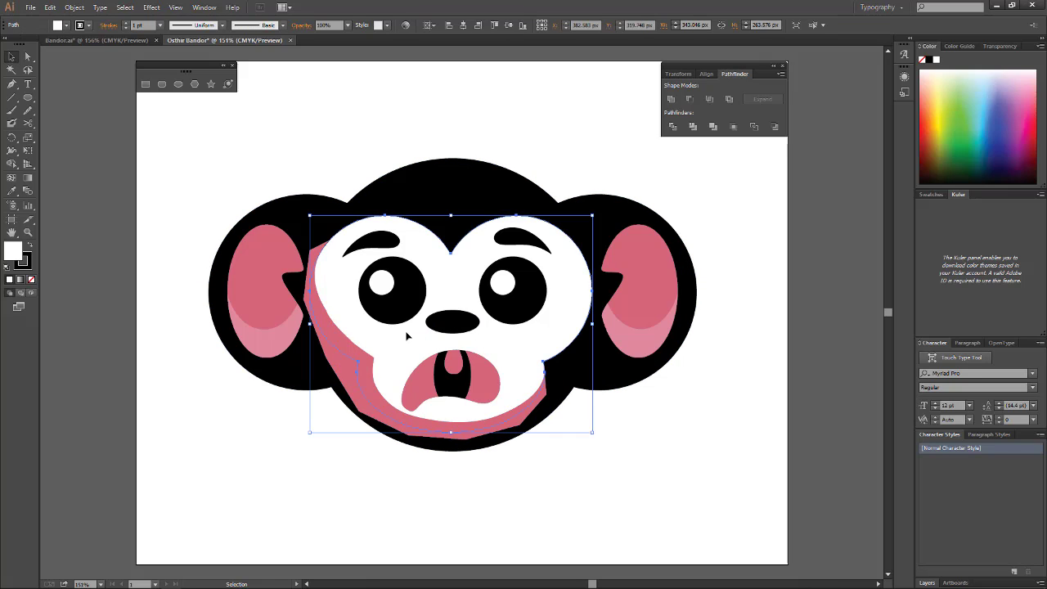
pyautogui.press('a')
pyautogui.press('v')
pyautogui.keyDown('shift'); pyautogui.click(353, 387); pyautogui.keyUp('shift')
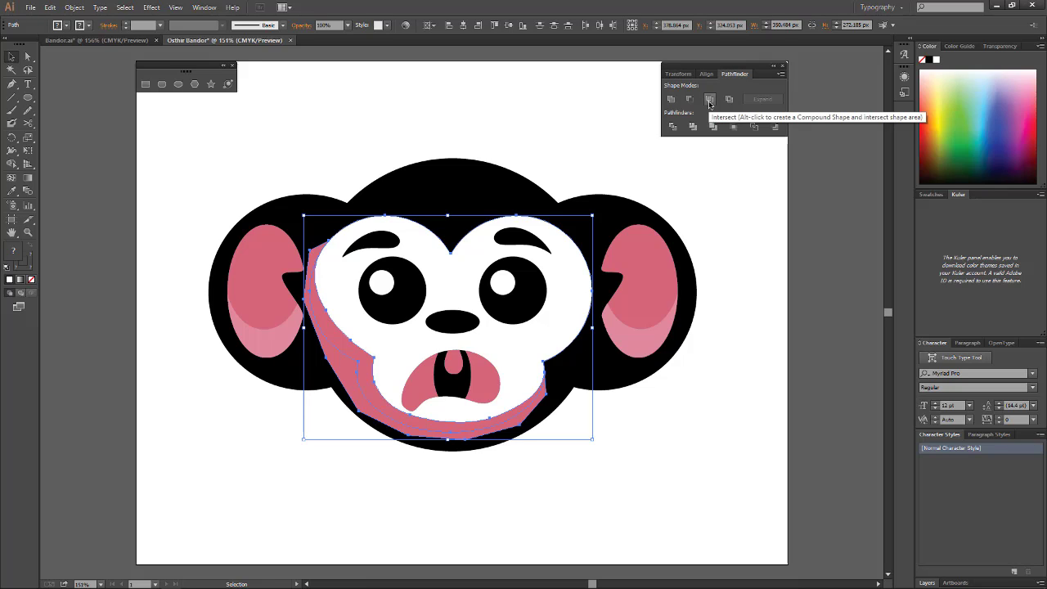
pyautogui.click(710, 99)
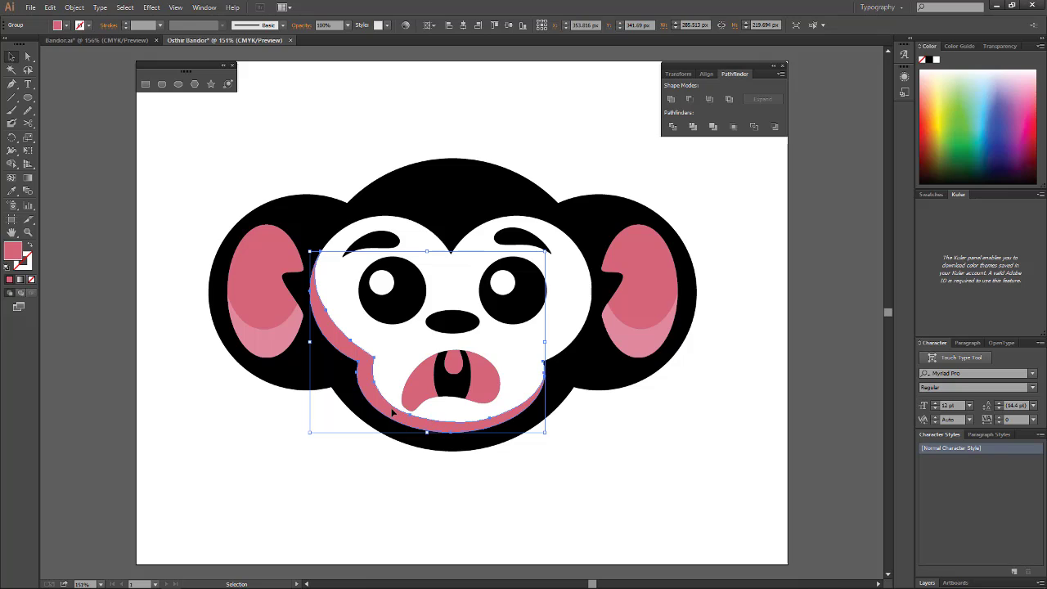
pyautogui.click(491, 552)
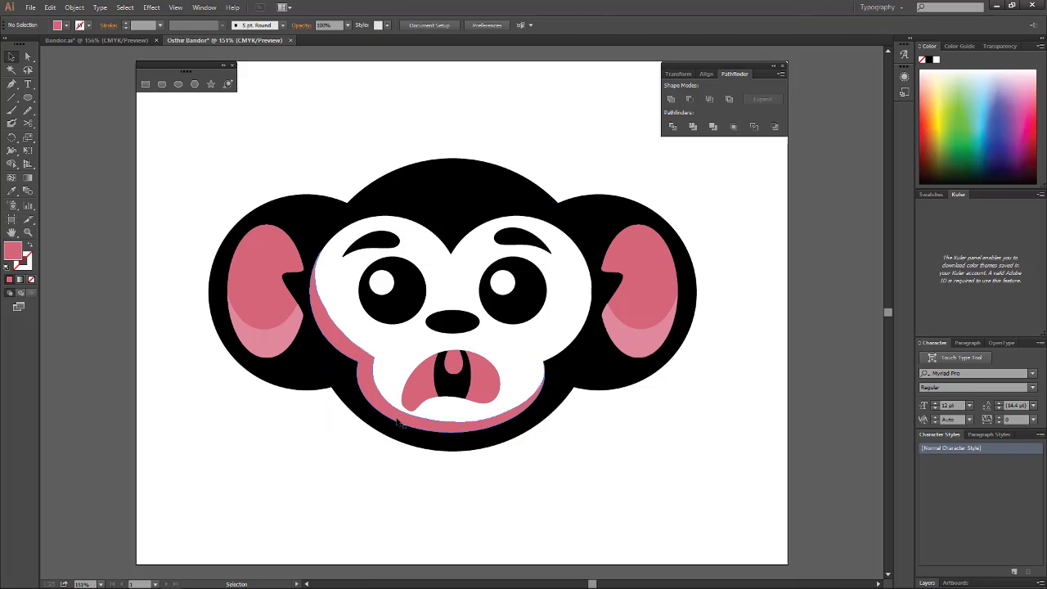
pyautogui.click(444, 416)
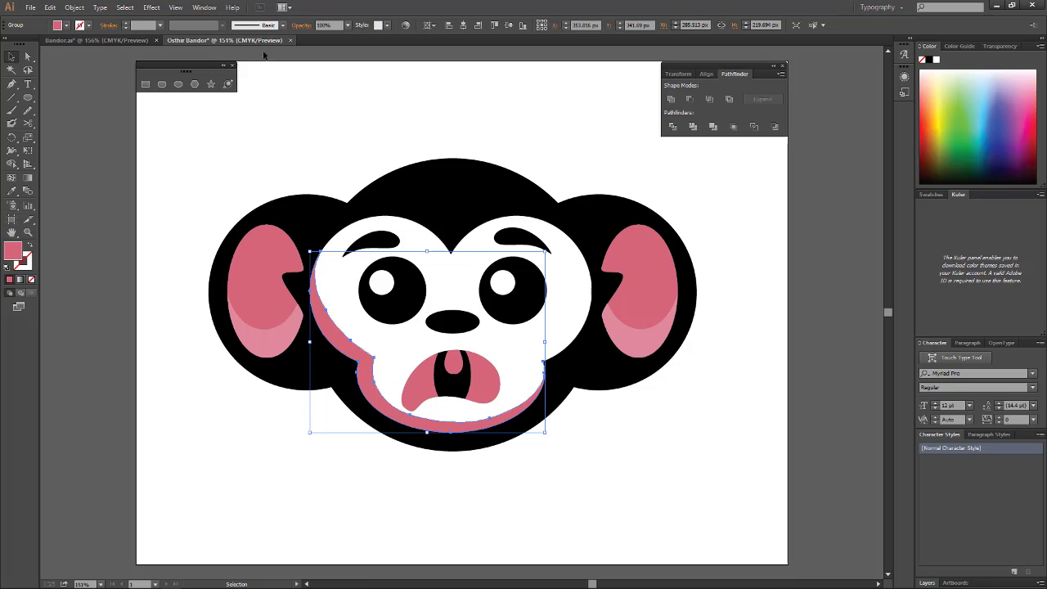
pyautogui.click(204, 7)
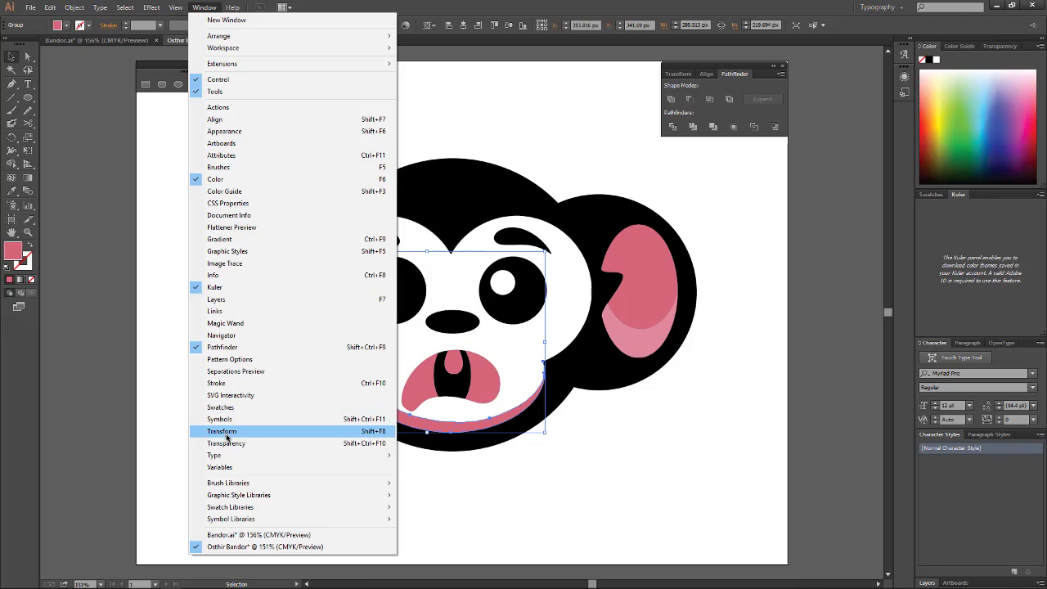
# Set the pink face shadow's opacity to 50% in the Transparency panel
pyautogui.click(245, 443)
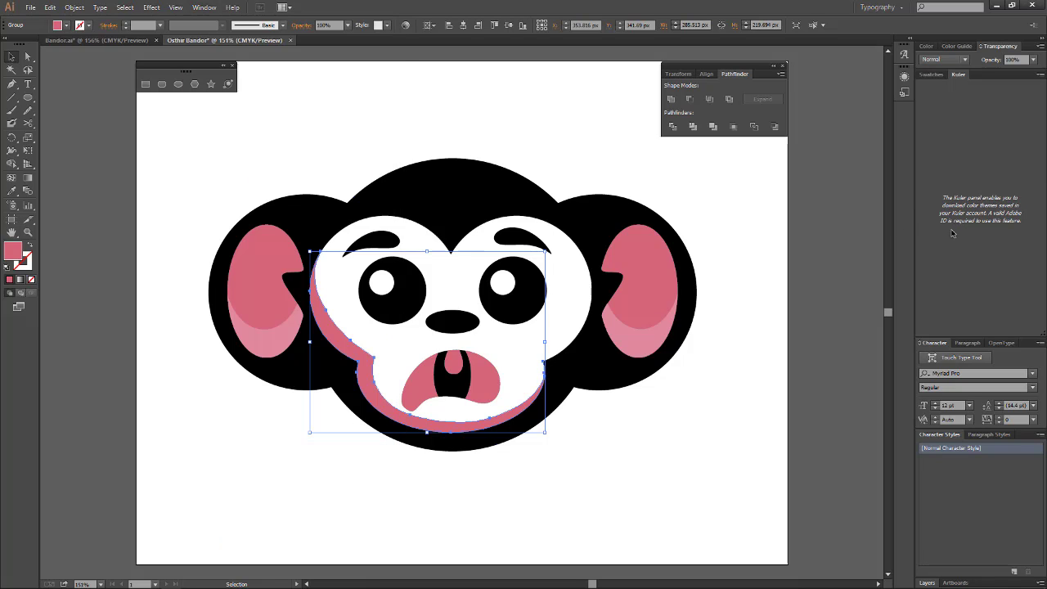
pyautogui.click(1034, 60)
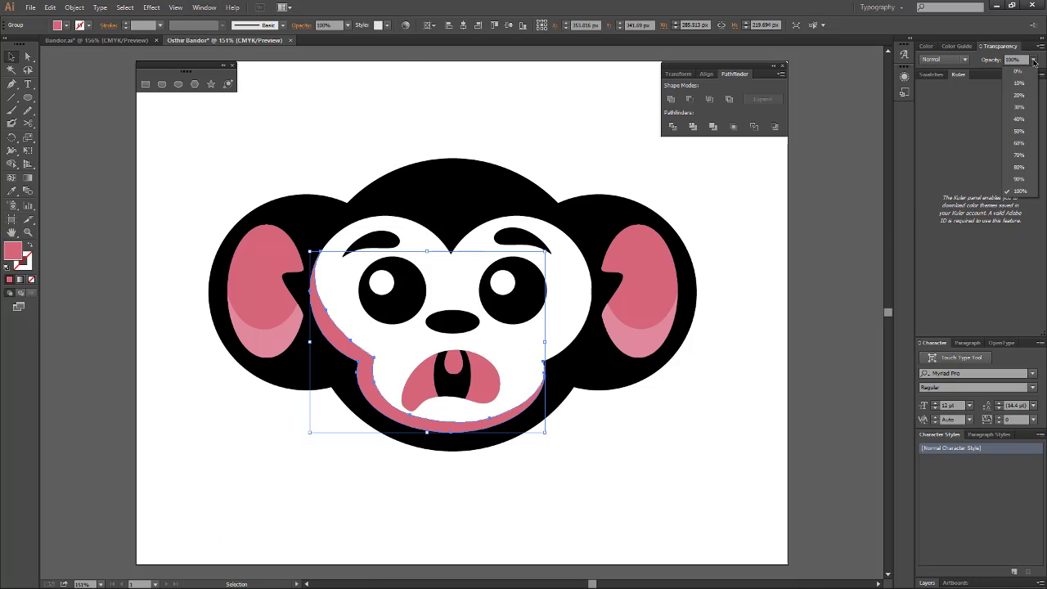
pyautogui.click(1020, 143)
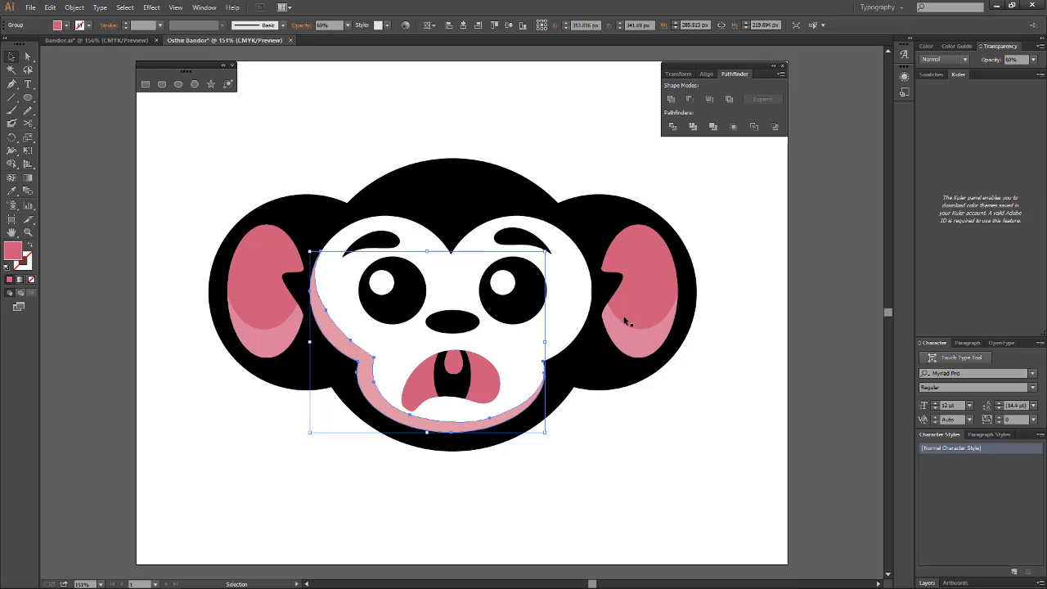
pyautogui.click(1033, 60)
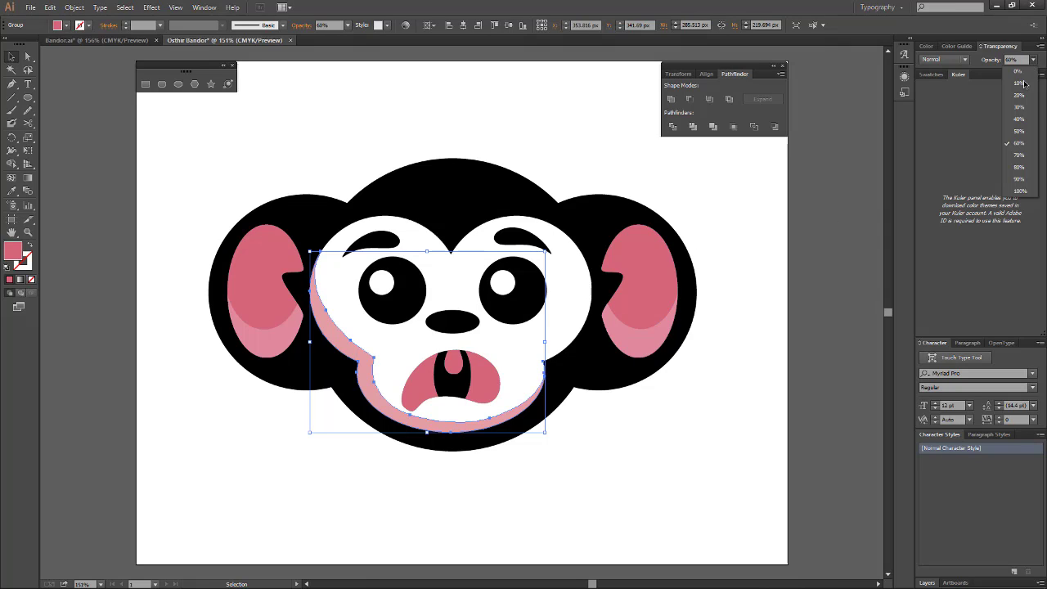
pyautogui.click(1020, 132)
pyautogui.click(716, 456)
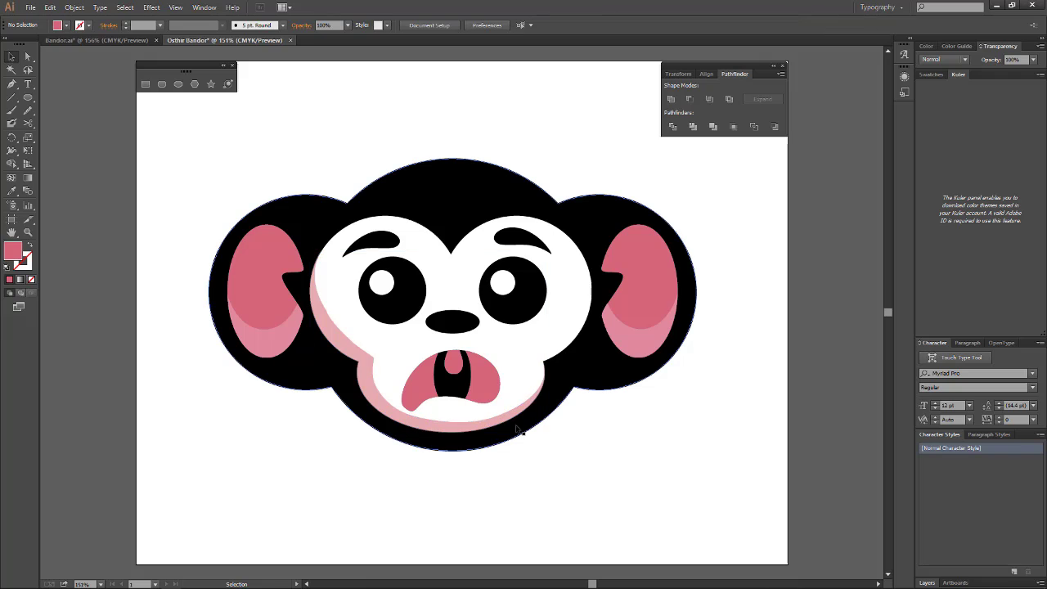
pyautogui.click(363, 373)
pyautogui.click(437, 463)
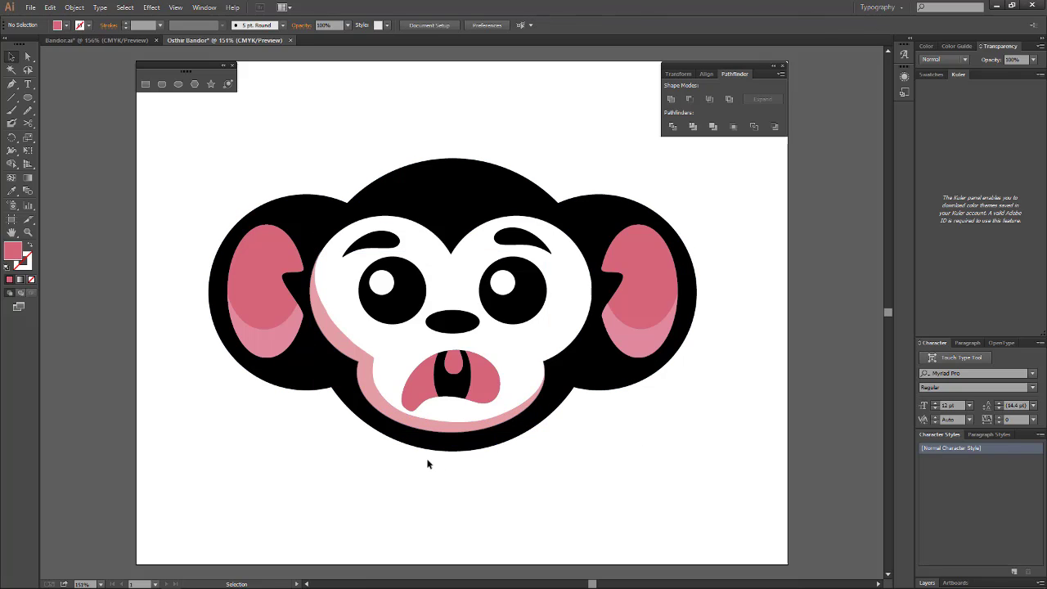
# Change the black head and eyebrows fill to dark grey
pyautogui.click(427, 450)
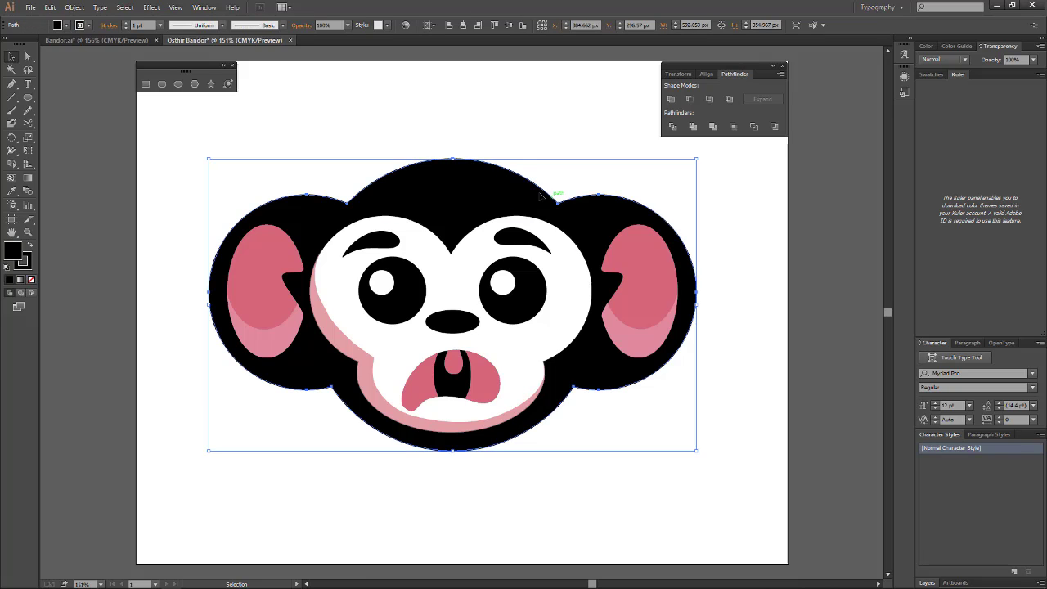
pyautogui.press('Return')
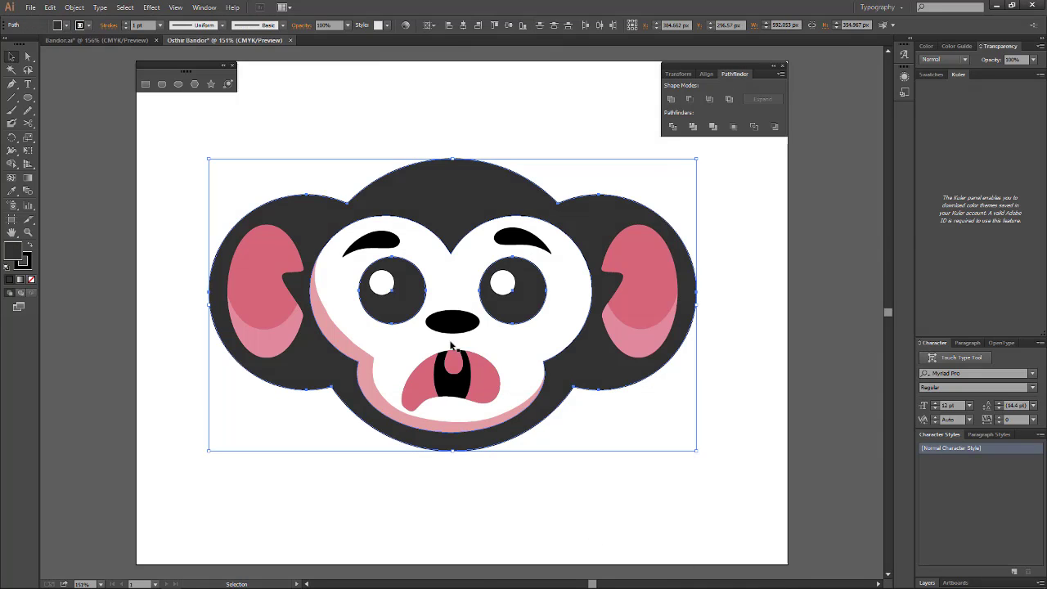
pyautogui.click(367, 243)
pyautogui.doubleClick(12, 249)
pyautogui.press('Return')
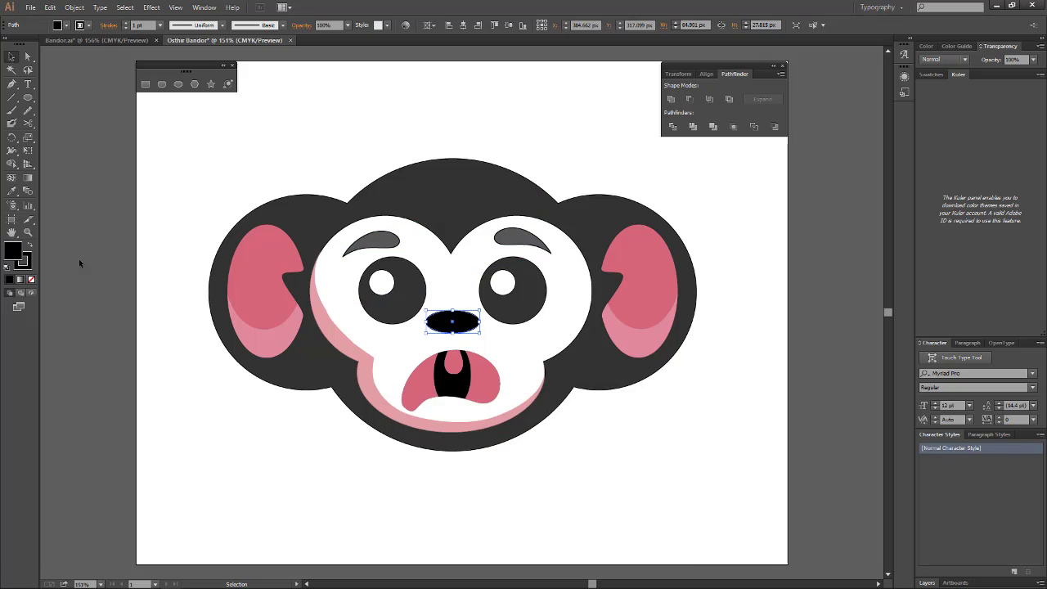
pyautogui.doubleClick(12, 250)
pyautogui.press('Return')
pyautogui.click(604, 499)
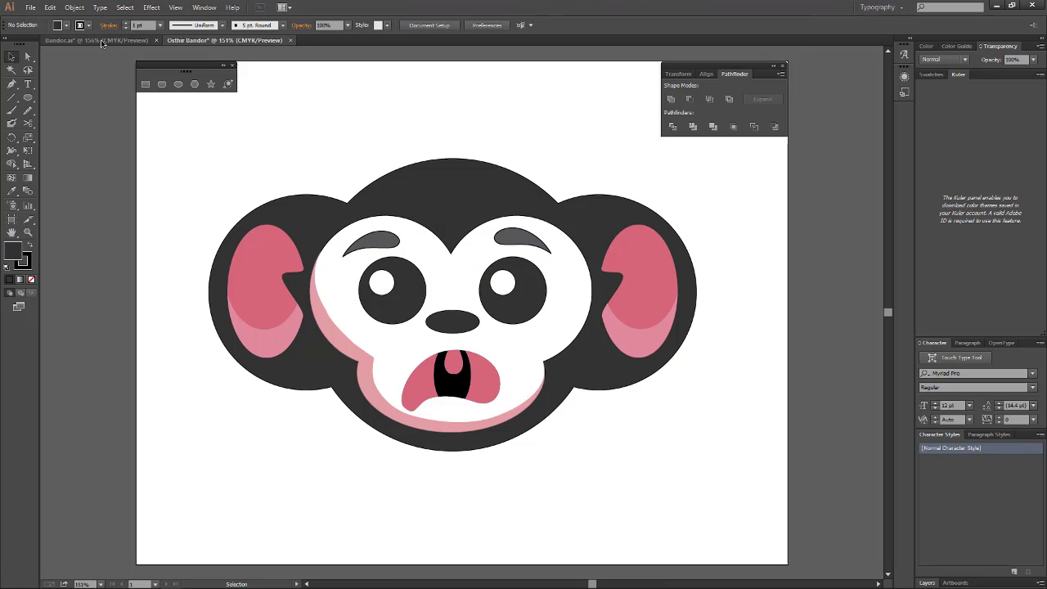
# Compare with the finished Bandor.ai reference, then return to the Osthir Bandor document
pyautogui.click(96, 40)
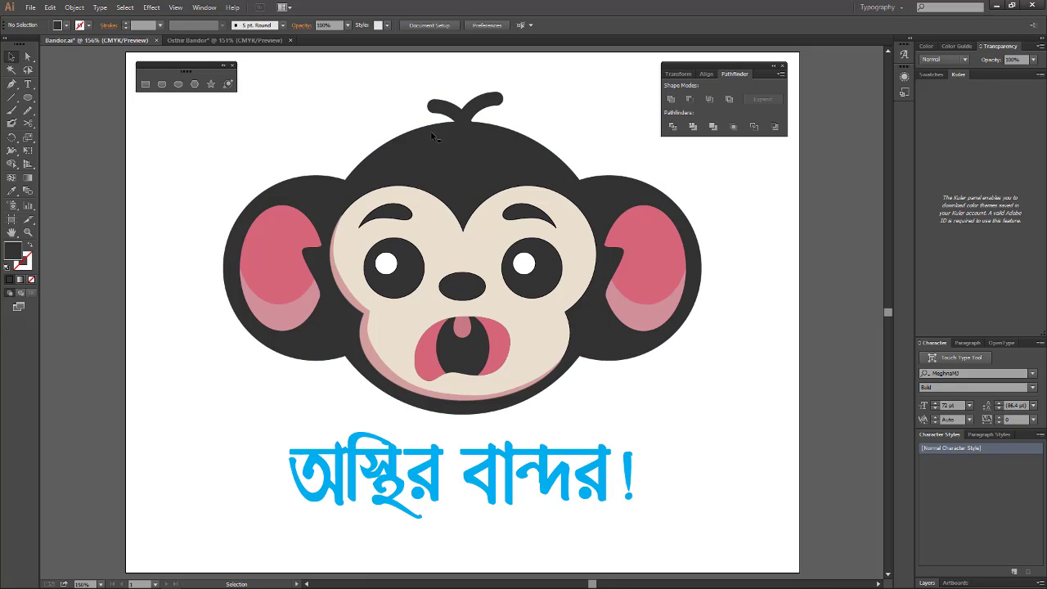
pyautogui.hotkey('ctrl', 'Tab')
pyautogui.press('l')
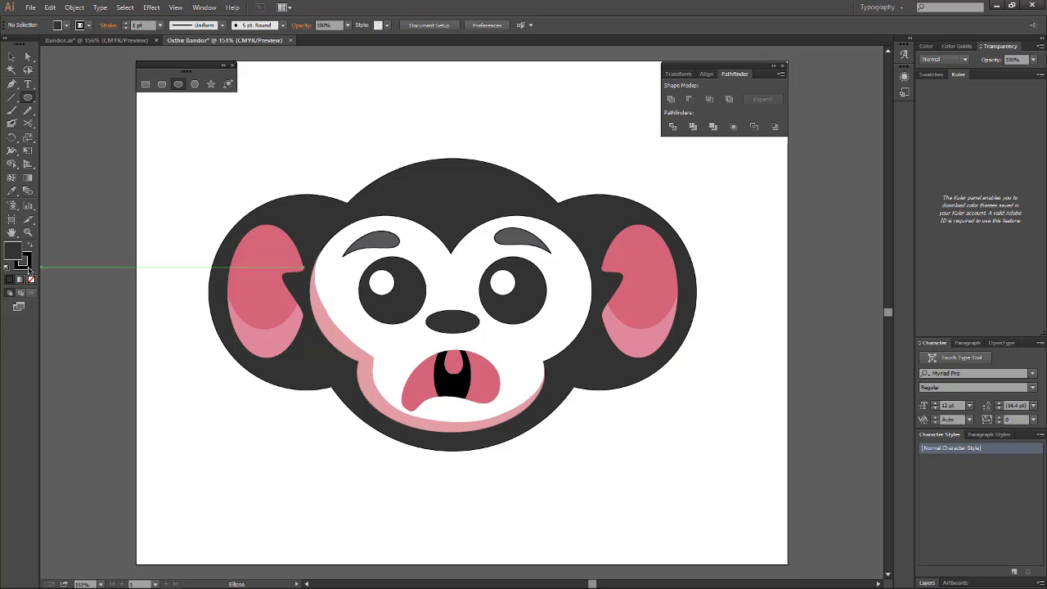
# Draw a no-fill circle above the head's upper left with an 18 pt outline
pyautogui.click(62, 25)
pyautogui.click(7, 42)
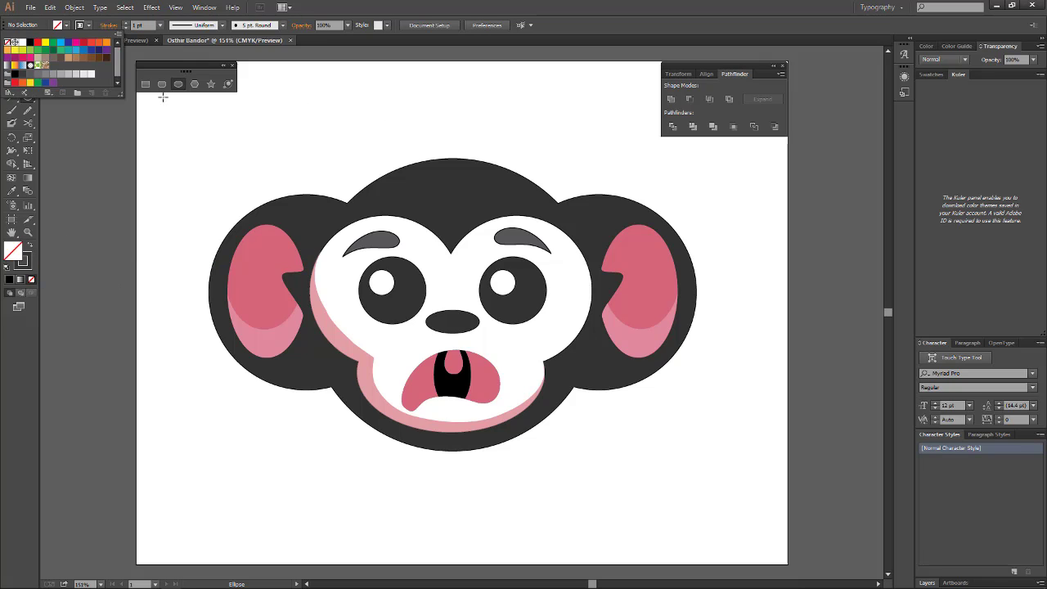
pyautogui.click(163, 97)
pyautogui.moveTo(270, 79); pyautogui.dragTo(386, 193)
pyautogui.click(127, 23)
pyautogui.write('15')
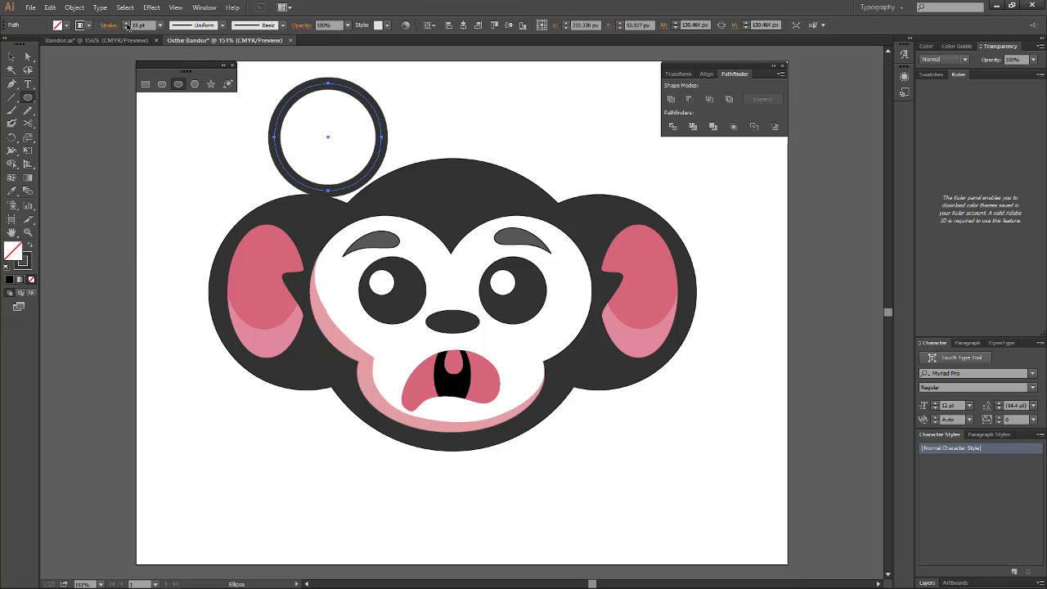
pyautogui.click(127, 23)
pyautogui.click(12, 57)
pyautogui.moveTo(328, 82); pyautogui.dragTo(318, 68)
pyautogui.click(127, 23)
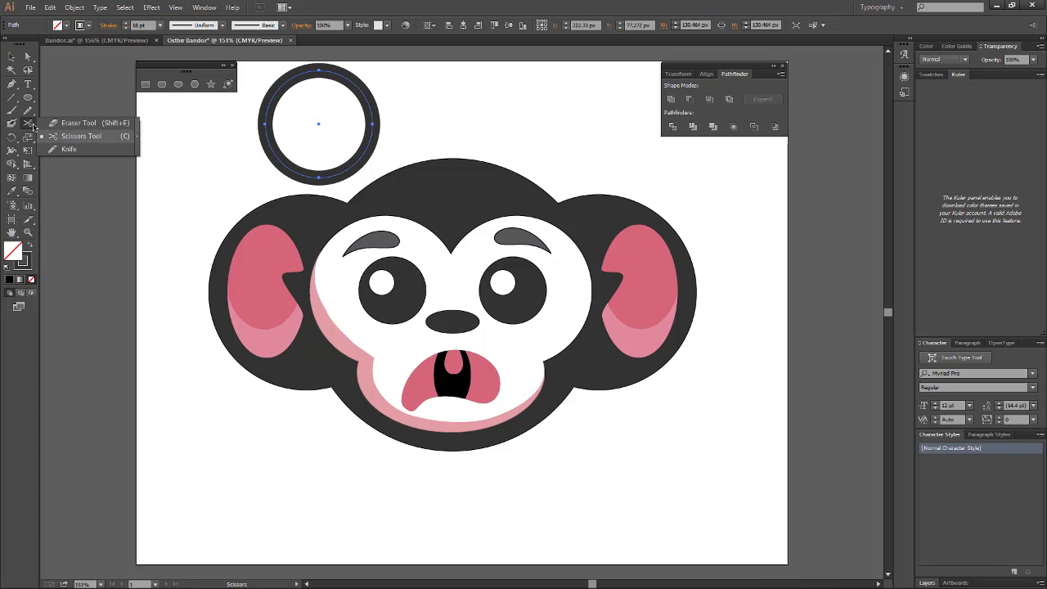
# Scissor-cut the ring into arcs, delete the unwanted part, and move both arcs onto the head
pyautogui.moveTo(27, 123); pyautogui.dragTo(73, 136)
pyautogui.click(373, 123)
pyautogui.click(319, 178)
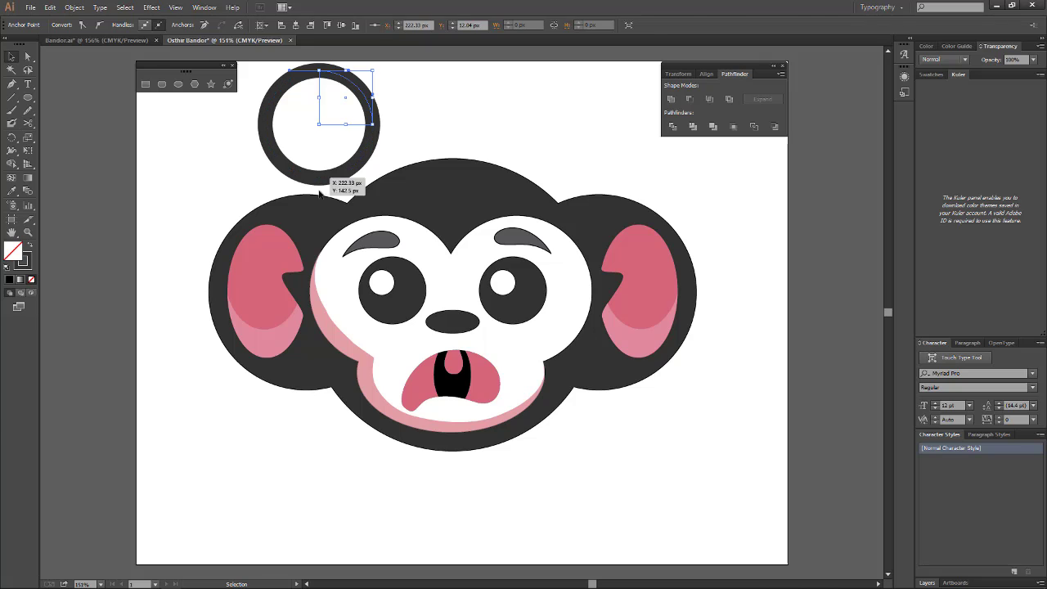
pyautogui.press('Delete')
pyautogui.moveTo(349, 74); pyautogui.dragTo(423, 133)
pyautogui.moveTo(302, 70); pyautogui.dragTo(480, 125)
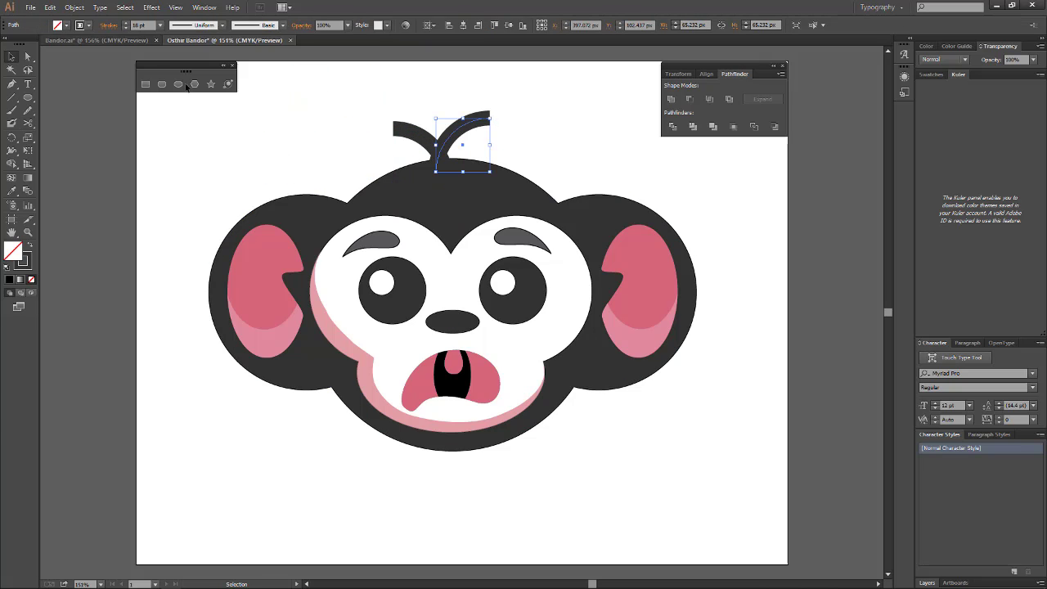
# Give the hair arcs round caps and position them on top of the head
pyautogui.click(108, 25)
pyautogui.click(54, 52)
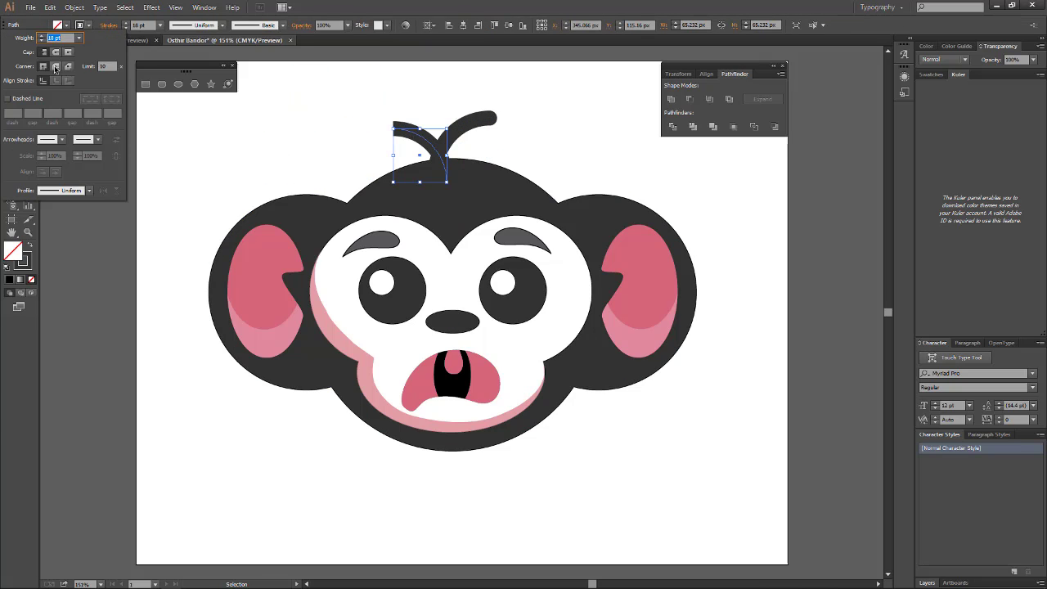
pyautogui.click(460, 137)
pyautogui.press('-')
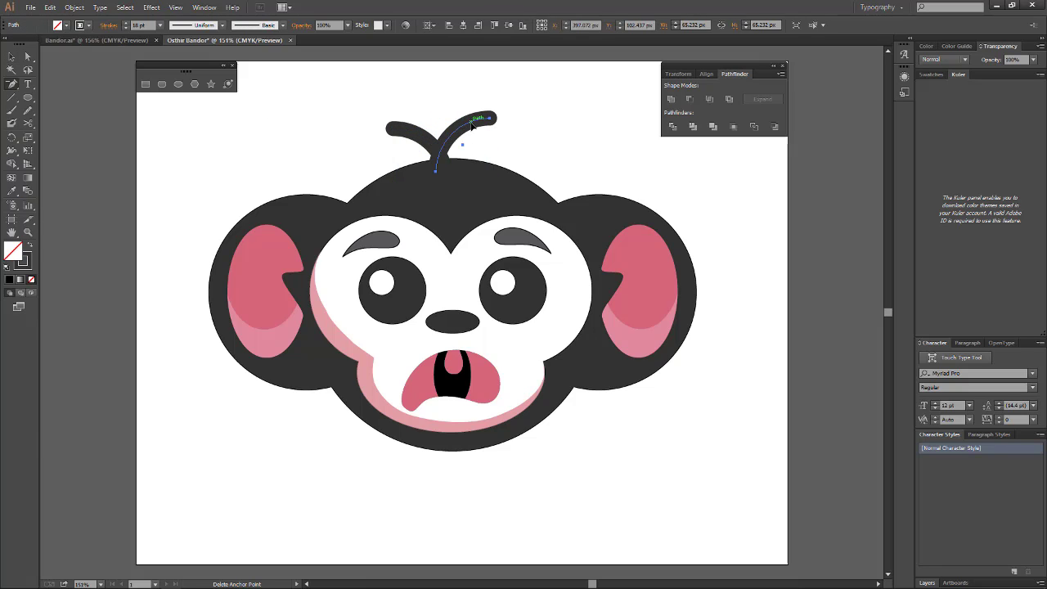
pyautogui.click(455, 146)
pyautogui.press('Return')
pyautogui.press('v')
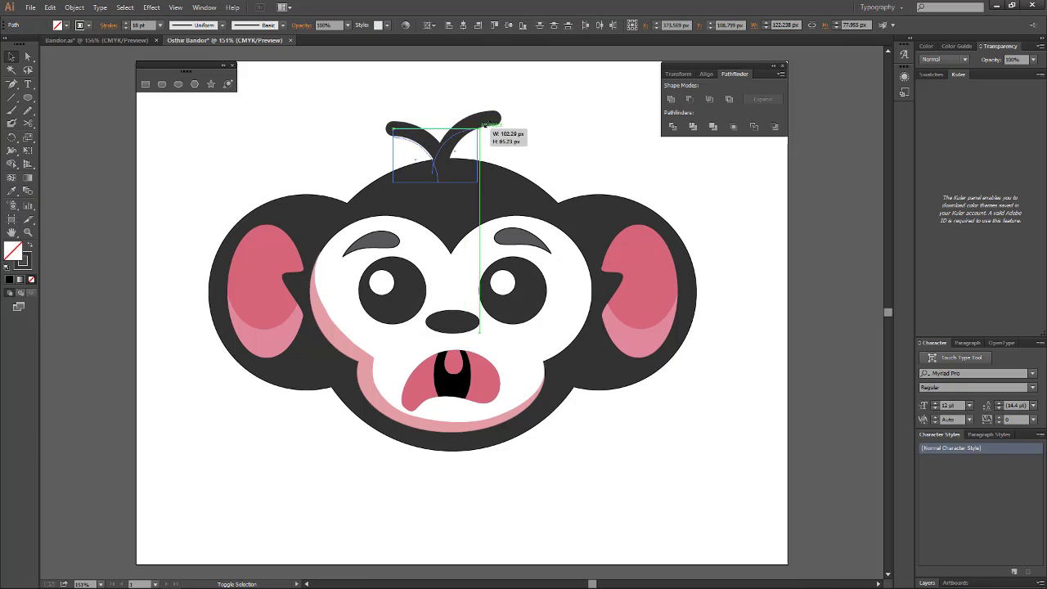
pyautogui.moveTo(496, 146); pyautogui.dragTo(529, 137)
# Fill the white face shape with cream colour EADDCF
pyautogui.click(527, 335)
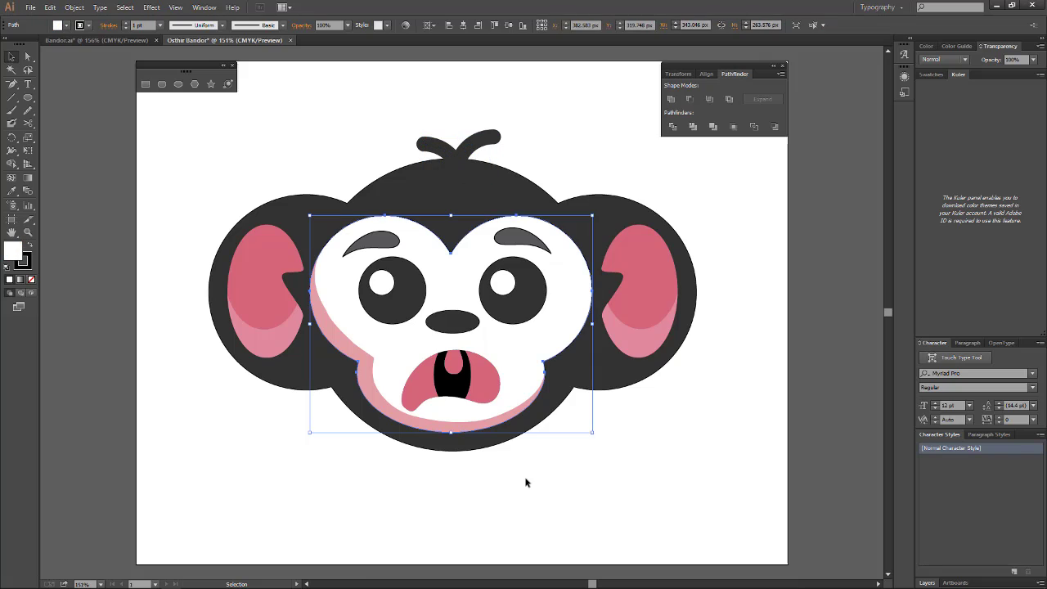
pyautogui.click(526, 482)
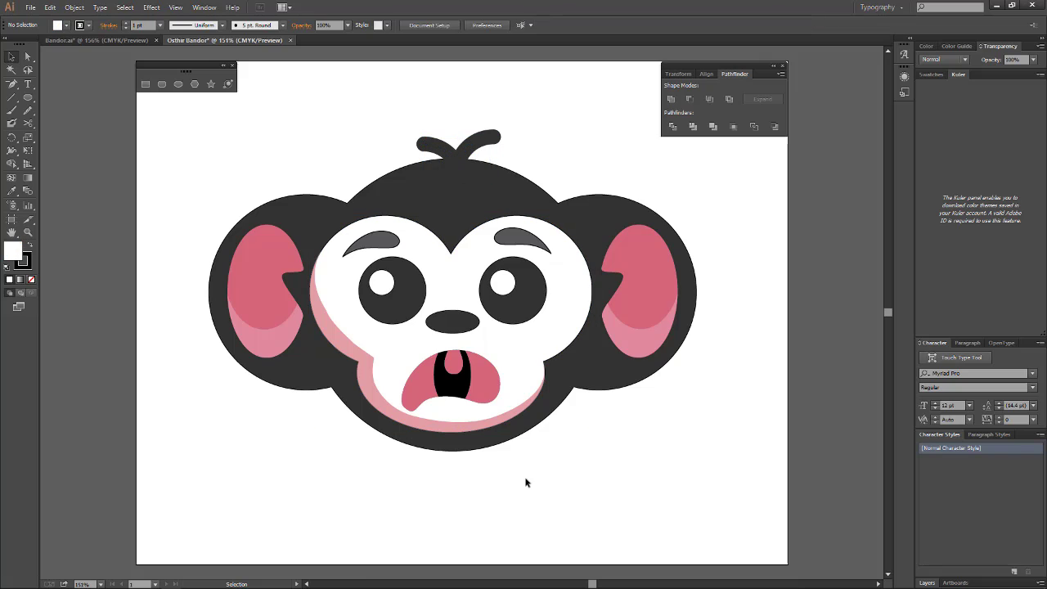
pyautogui.click(546, 338)
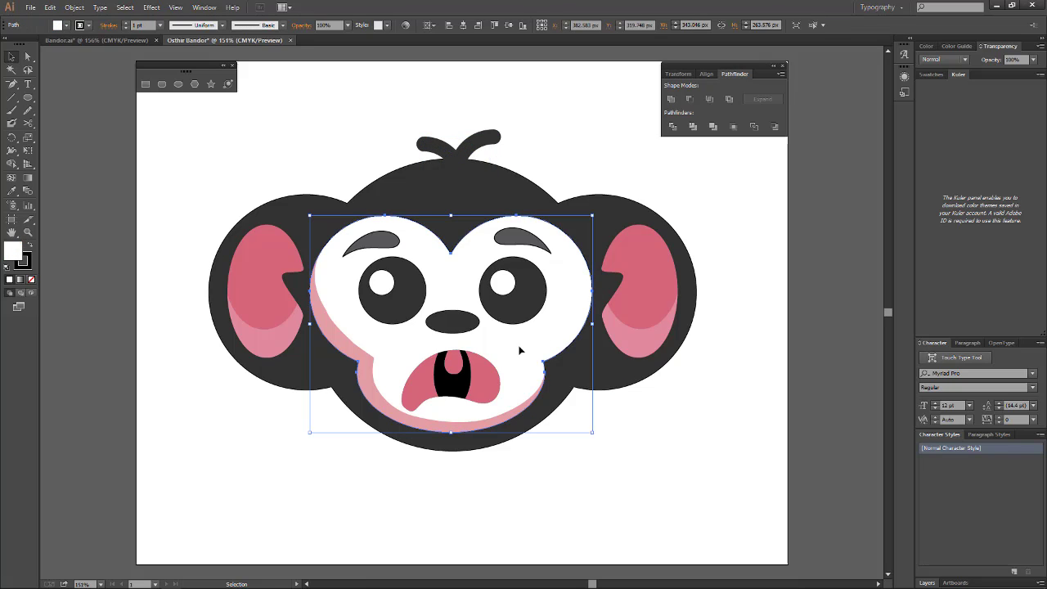
pyautogui.doubleClick(14, 254)
pyautogui.write('EADDCF')
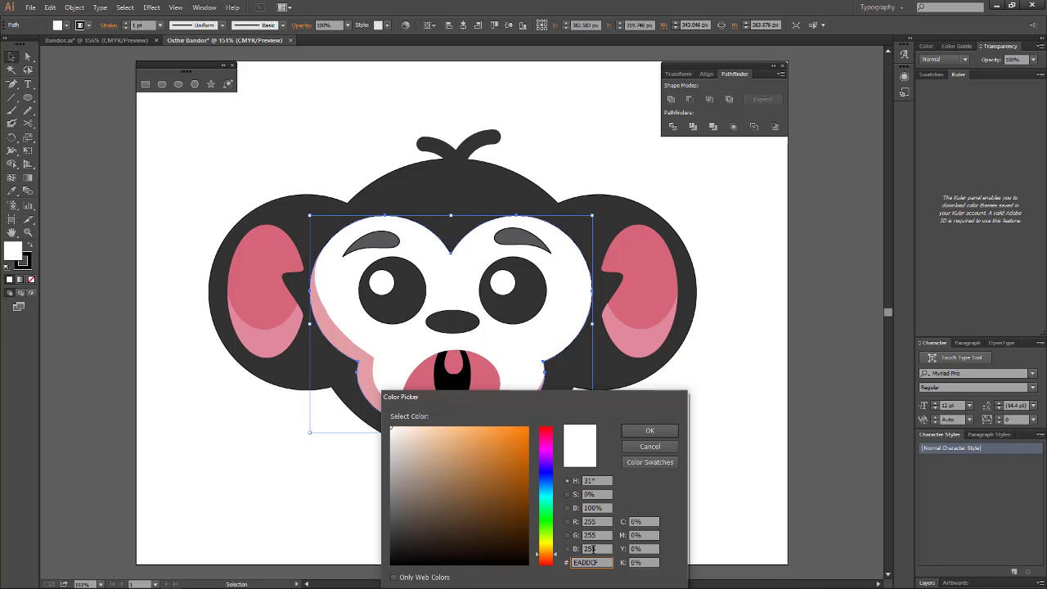
pyautogui.click(649, 430)
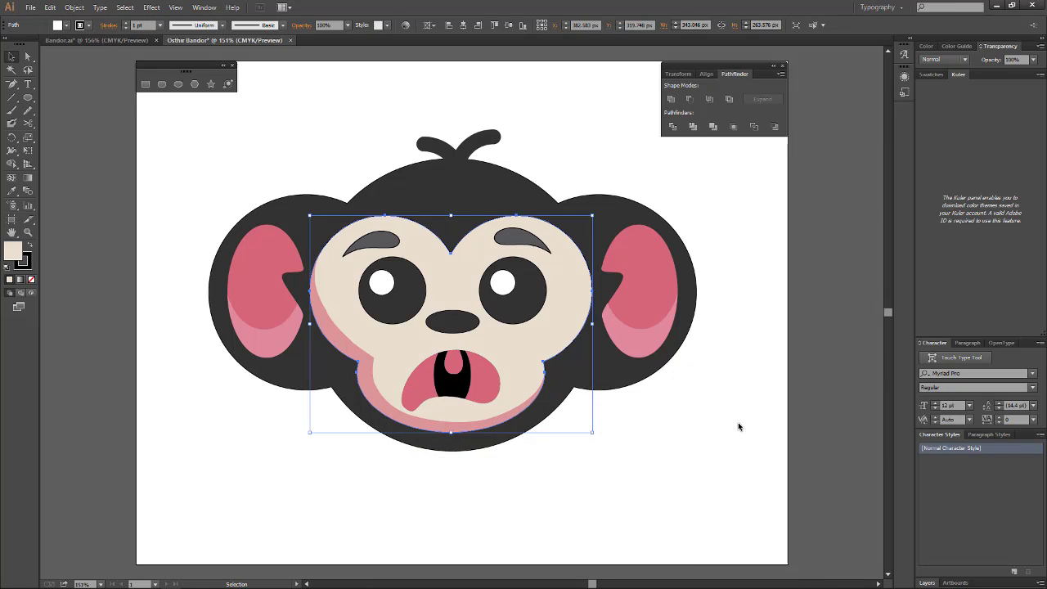
pyautogui.click(740, 427)
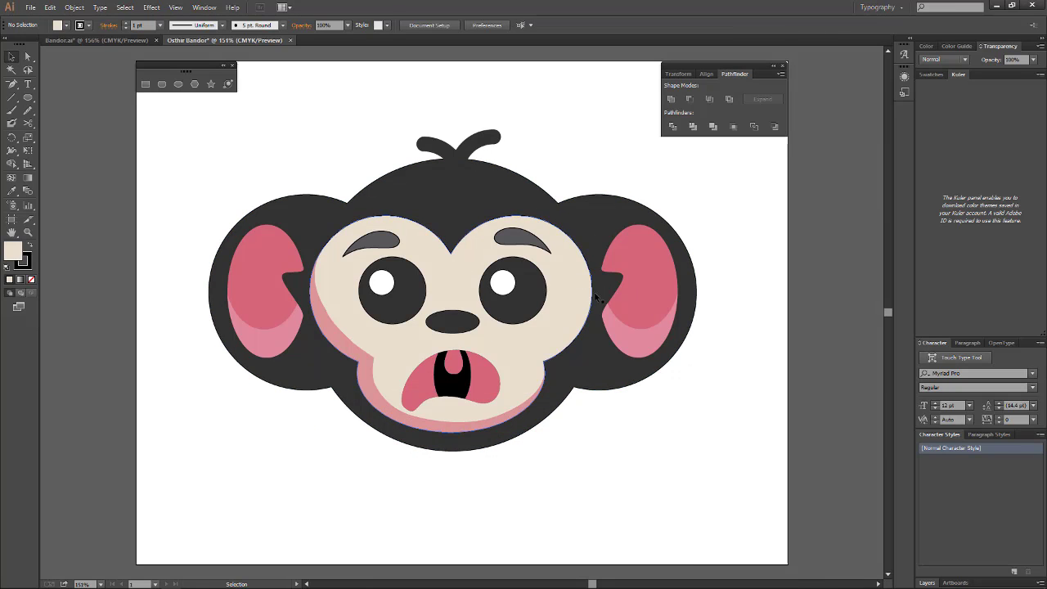
# Set the stroke of both the left and right eyebrows to None
pyautogui.click(370, 244)
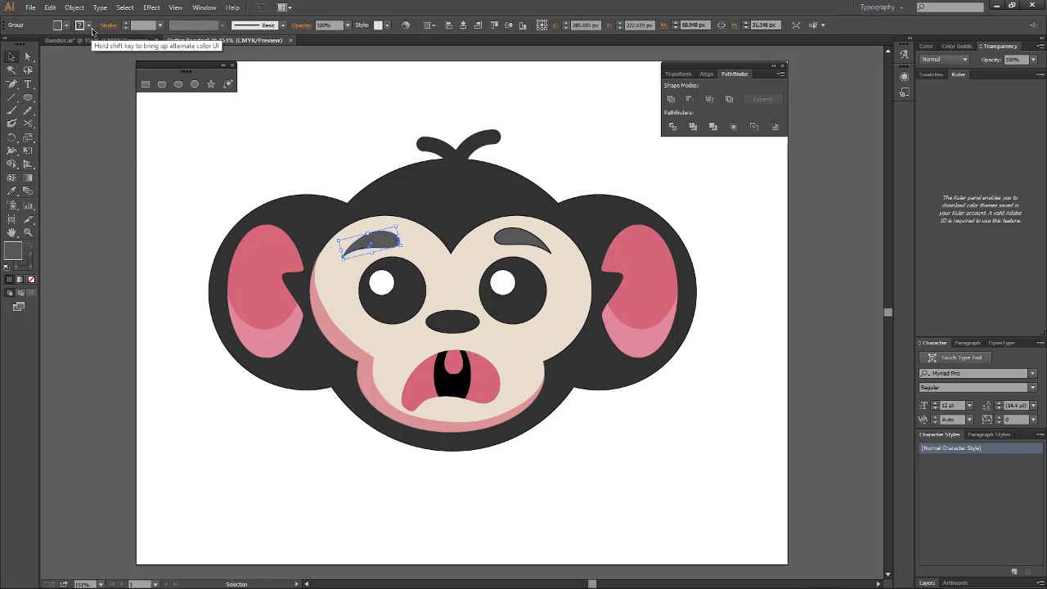
pyautogui.click(88, 26)
pyautogui.click(8, 47)
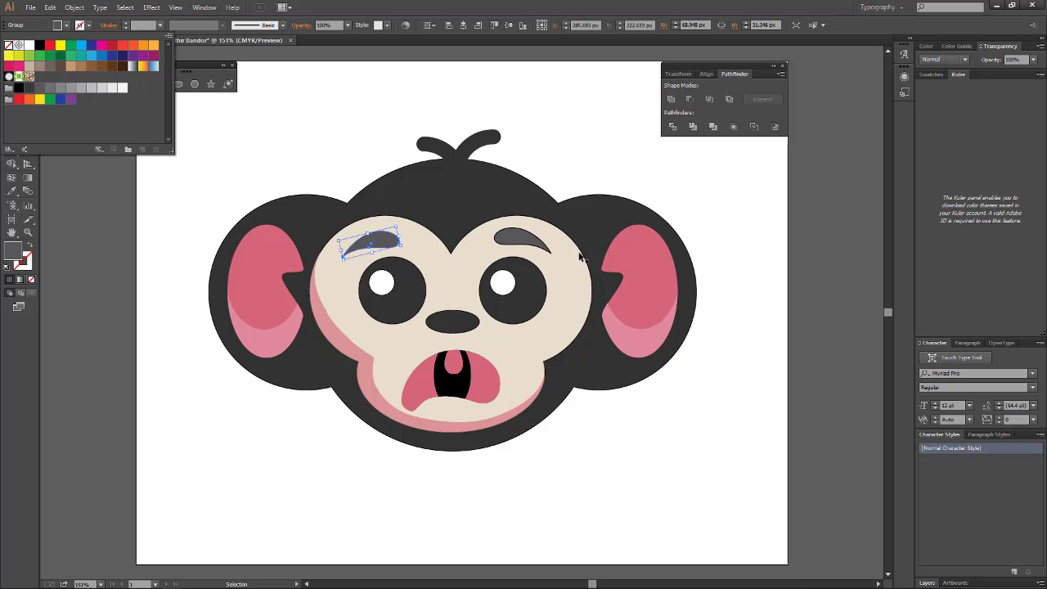
pyautogui.doubleClick(512, 240)
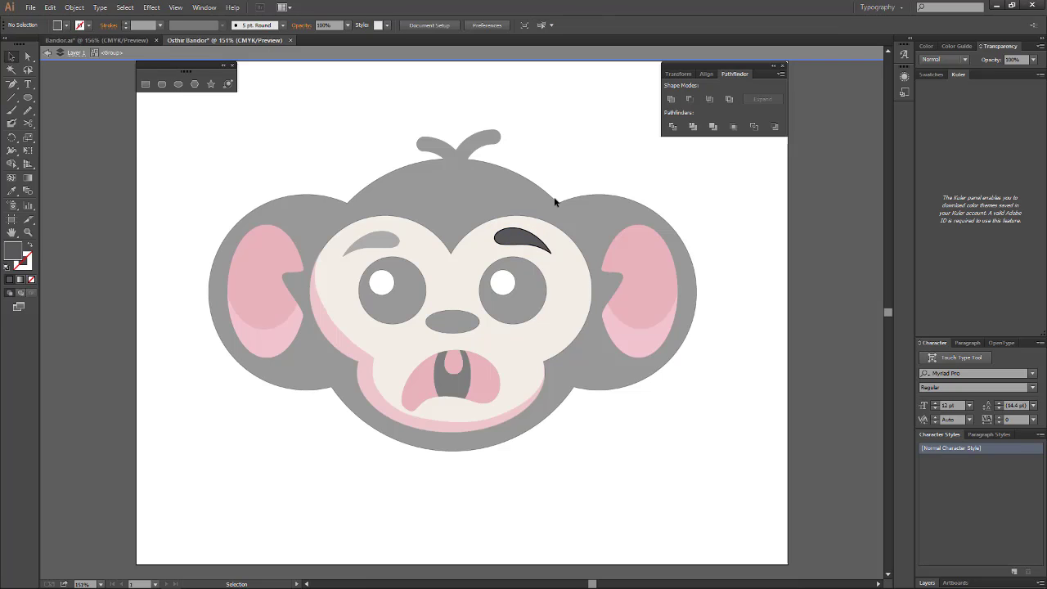
pyautogui.doubleClick(576, 159)
pyautogui.click(501, 237)
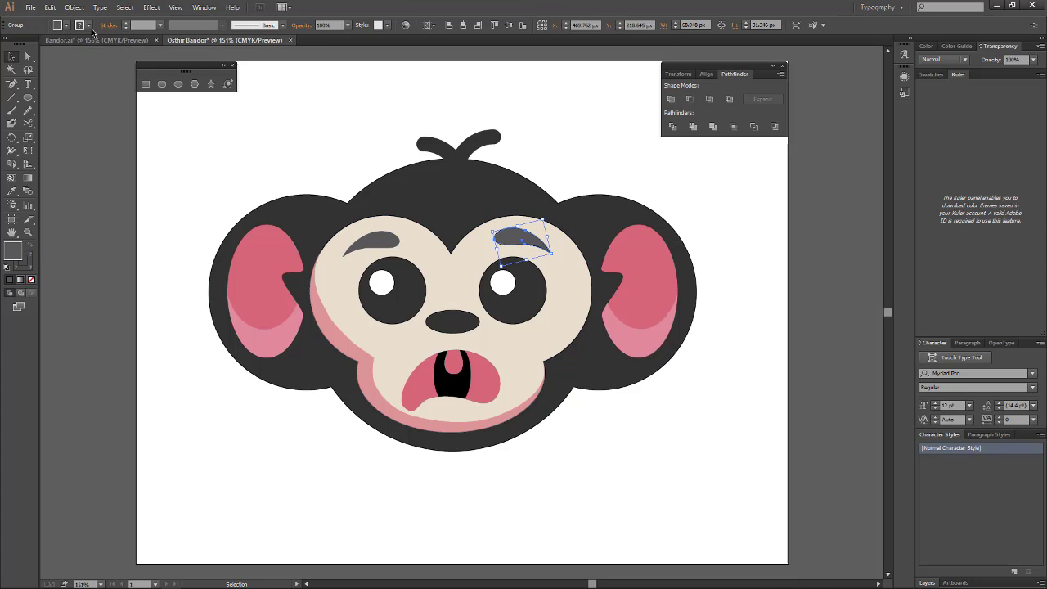
pyautogui.click(66, 26)
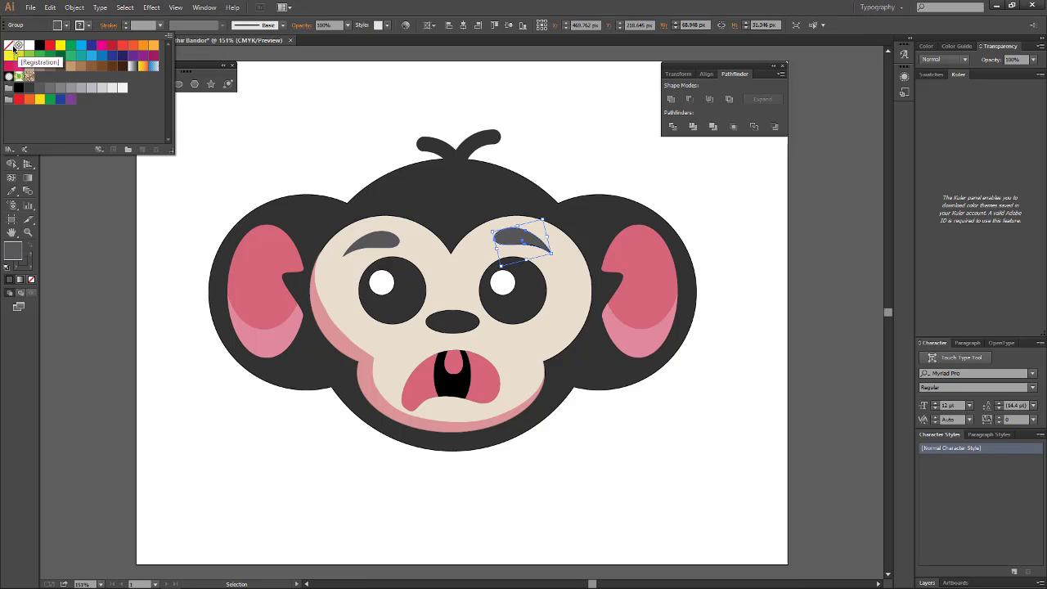
pyautogui.click(8, 47)
pyautogui.click(381, 155)
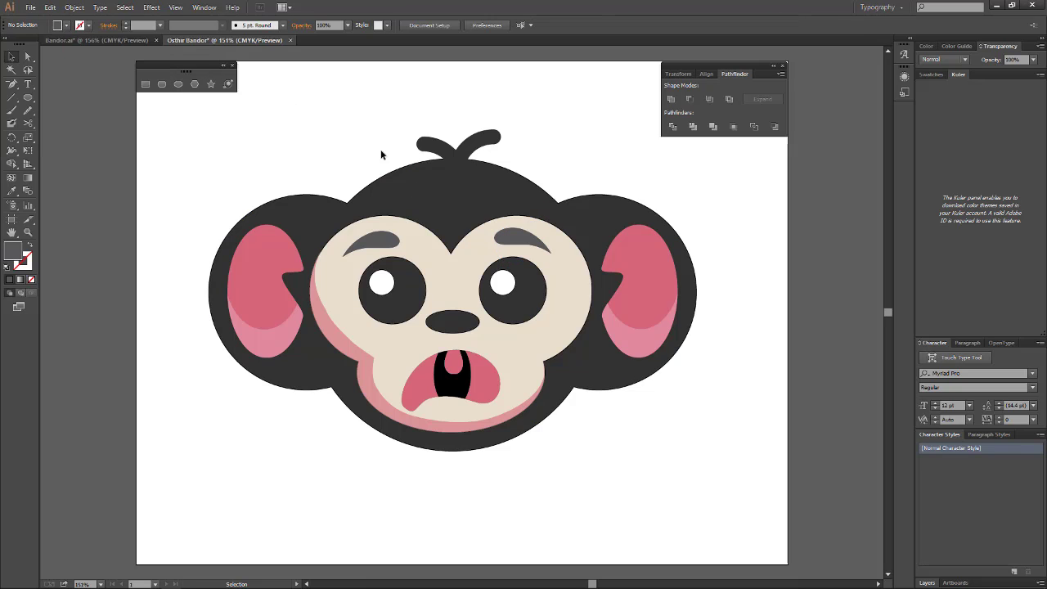
pyautogui.moveTo(698, 460)
pyautogui.mouseDown()
pyautogui.moveTo(260, 72)
pyautogui.moveTo(705, 459)
pyautogui.mouseUp()
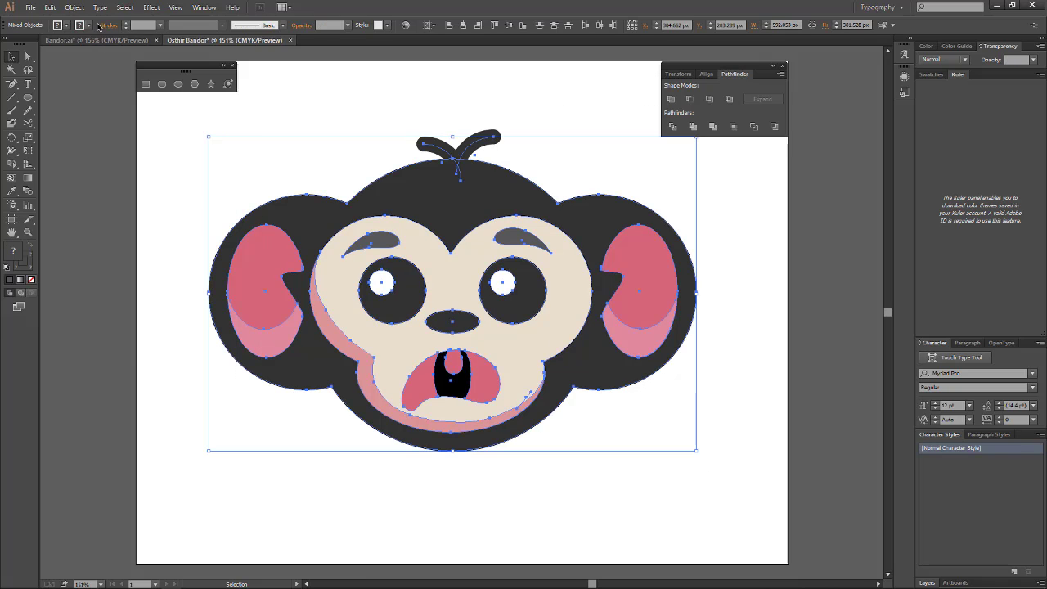
# Group all the monkey's parts and centre the group horizontally and vertically on the artboard
pyautogui.click(74, 7)
pyautogui.click(90, 47)
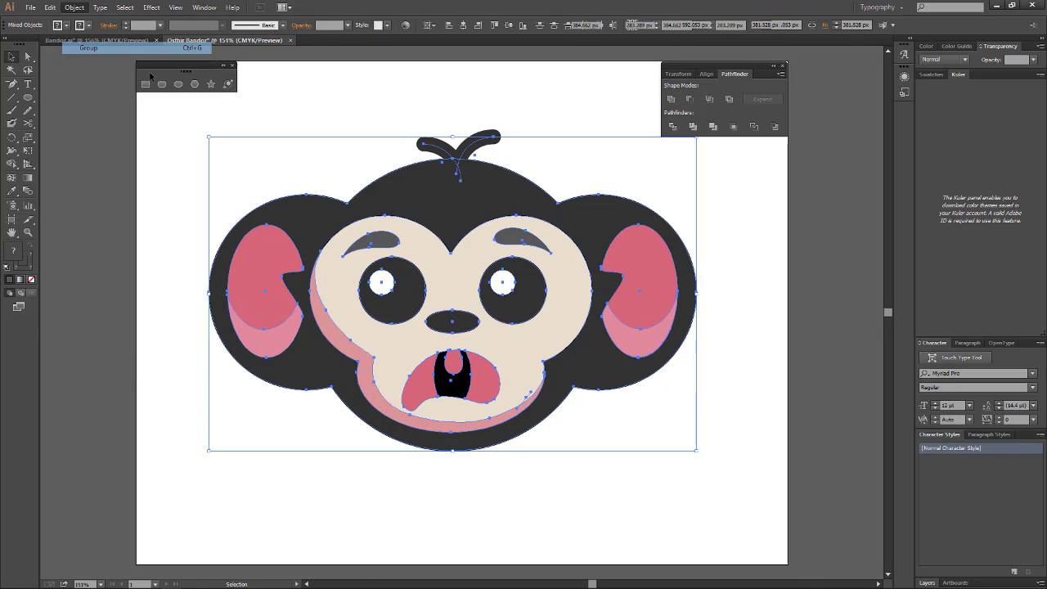
pyautogui.click(291, 101)
pyautogui.moveTo(274, 123); pyautogui.dragTo(741, 449)
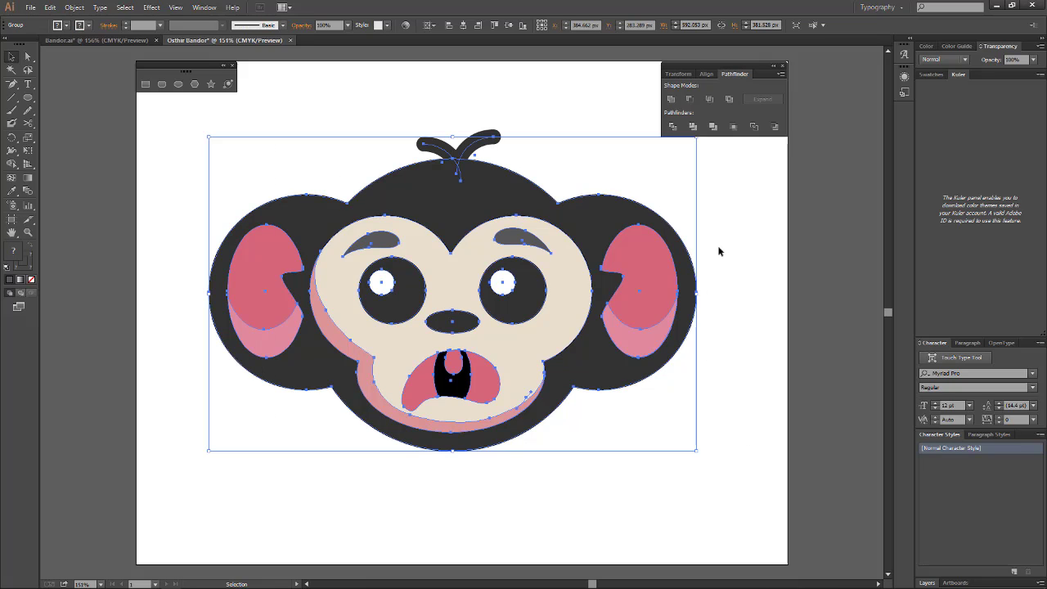
pyautogui.click(707, 73)
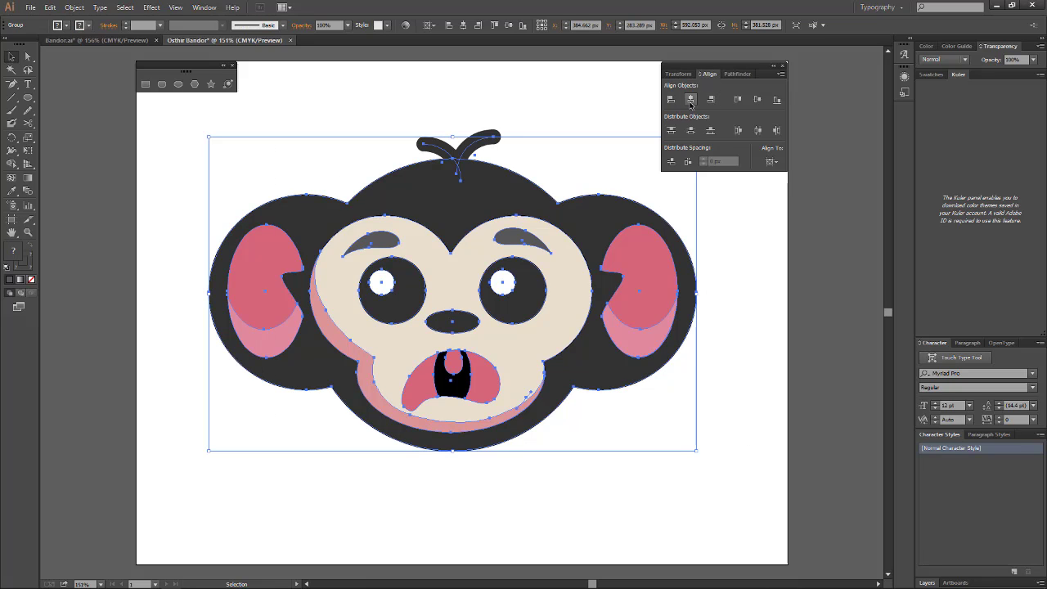
pyautogui.click(690, 99)
pyautogui.click(759, 100)
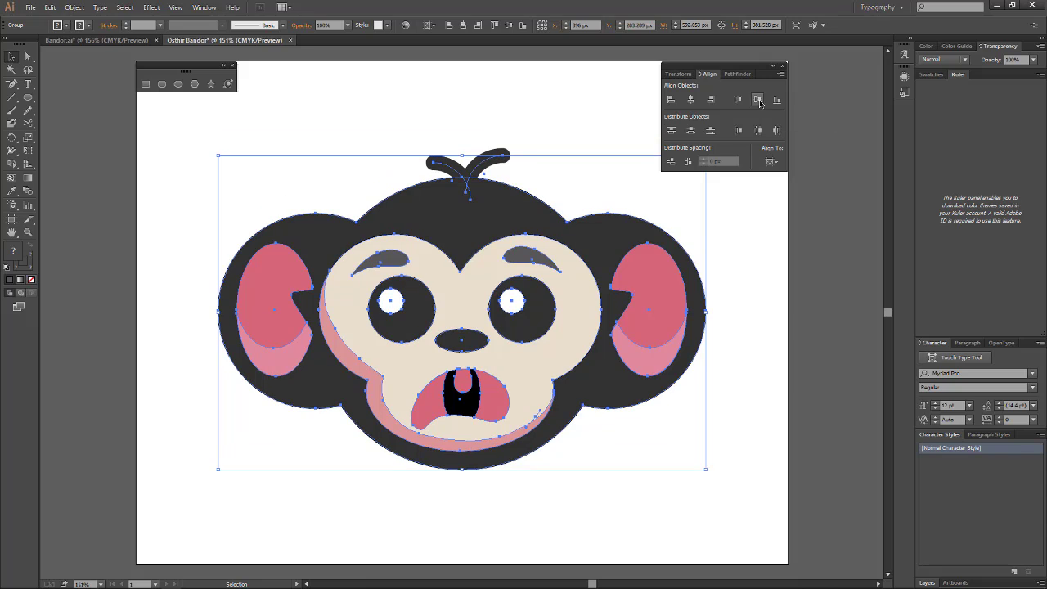
pyautogui.click(725, 418)
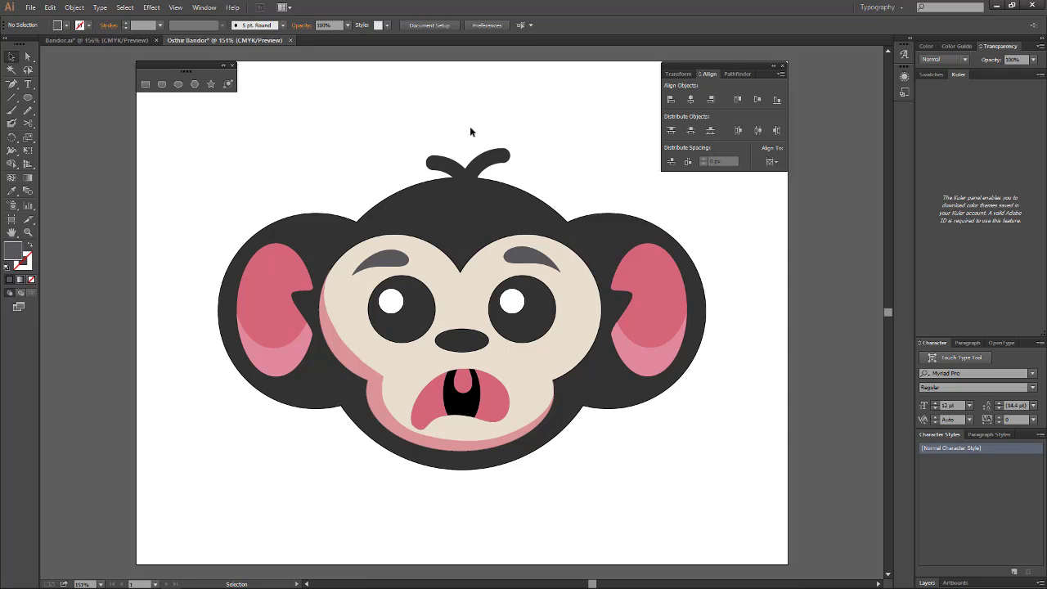
# Move the monkey group up about 58 px to leave room below
pyautogui.moveTo(233, 148); pyautogui.dragTo(736, 468)
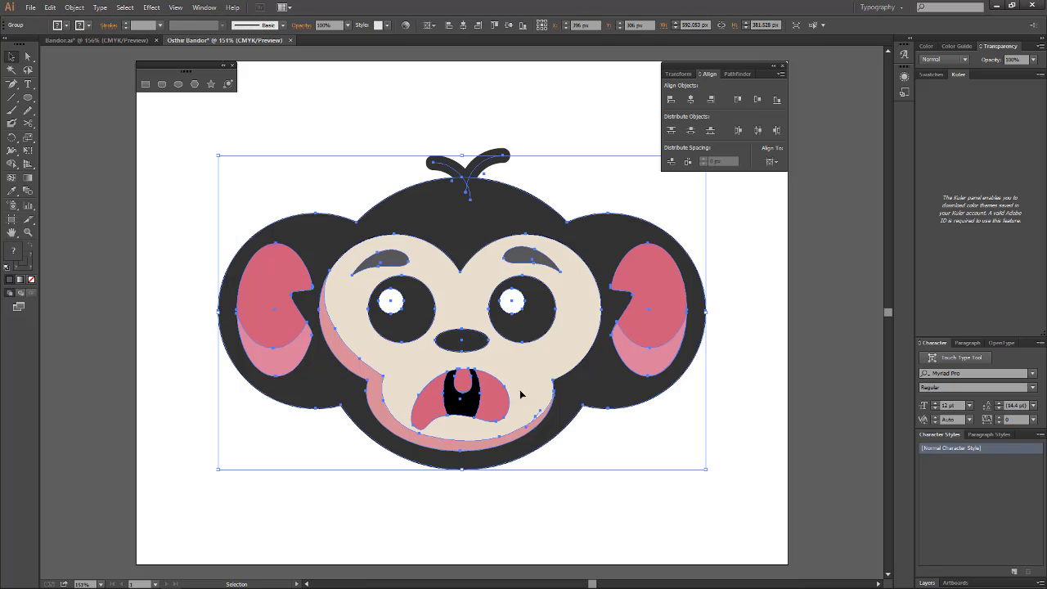
pyautogui.moveTo(521, 402); pyautogui.dragTo(521, 351)
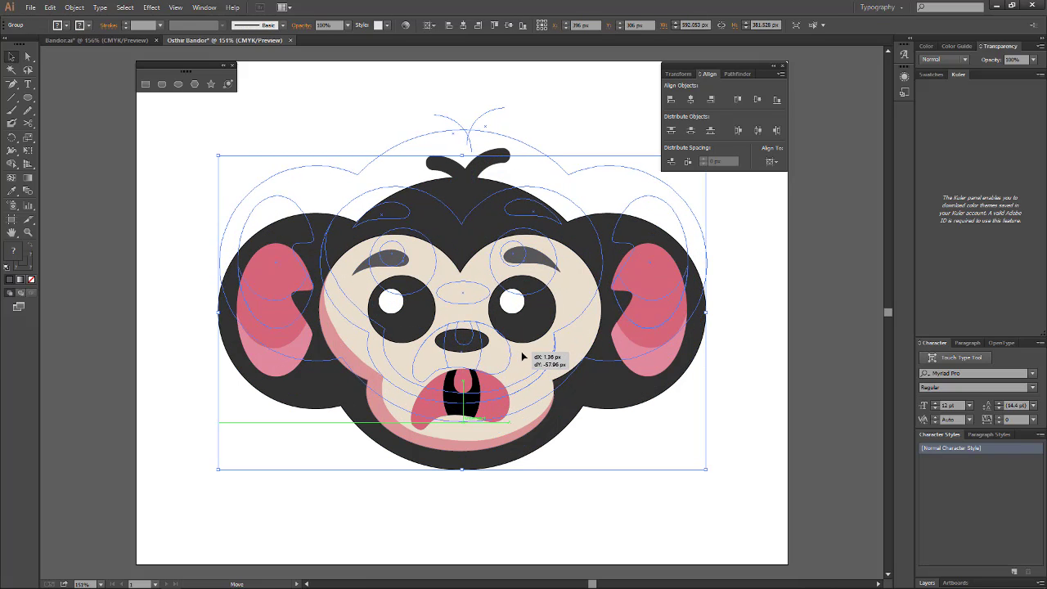
pyautogui.hotkey('ctrl', 'shift', 'a')
# Type the title 'অস্থির বান্দর' in MahouaMJ at 72 pt at the lower left
pyautogui.press('t')
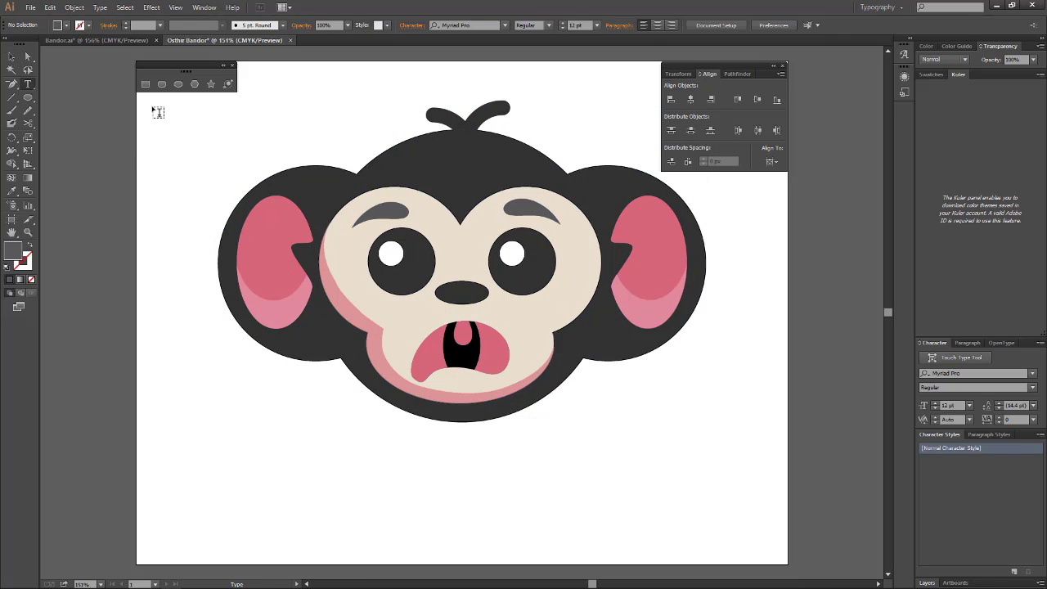
pyautogui.click(424, 26)
pyautogui.click(434, 70)
pyautogui.click(518, 26)
pyautogui.click(531, 208)
pyautogui.click(210, 474)
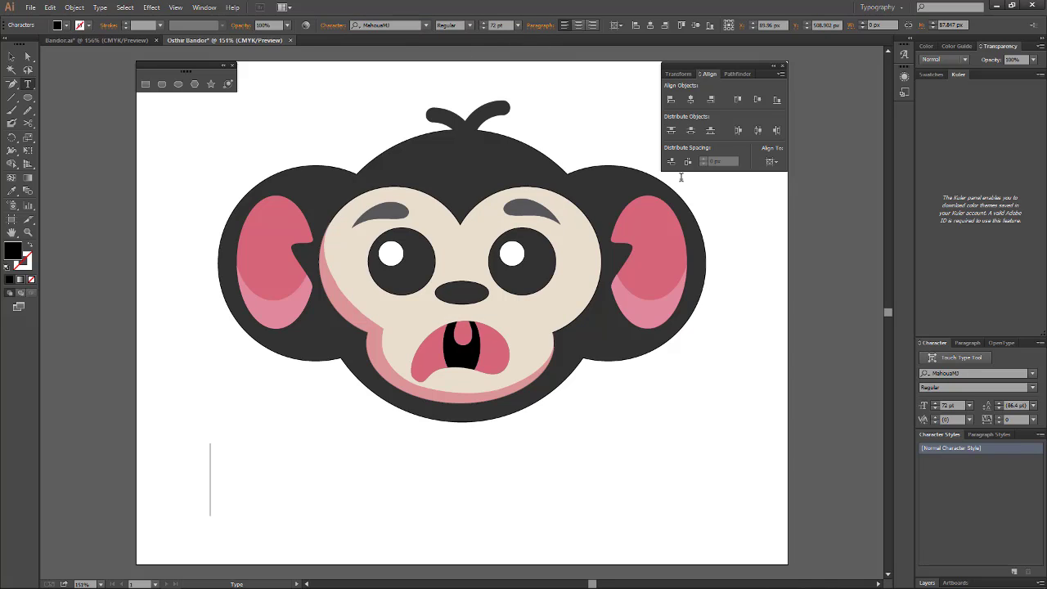
pyautogui.write('অস্থির বান্দর')
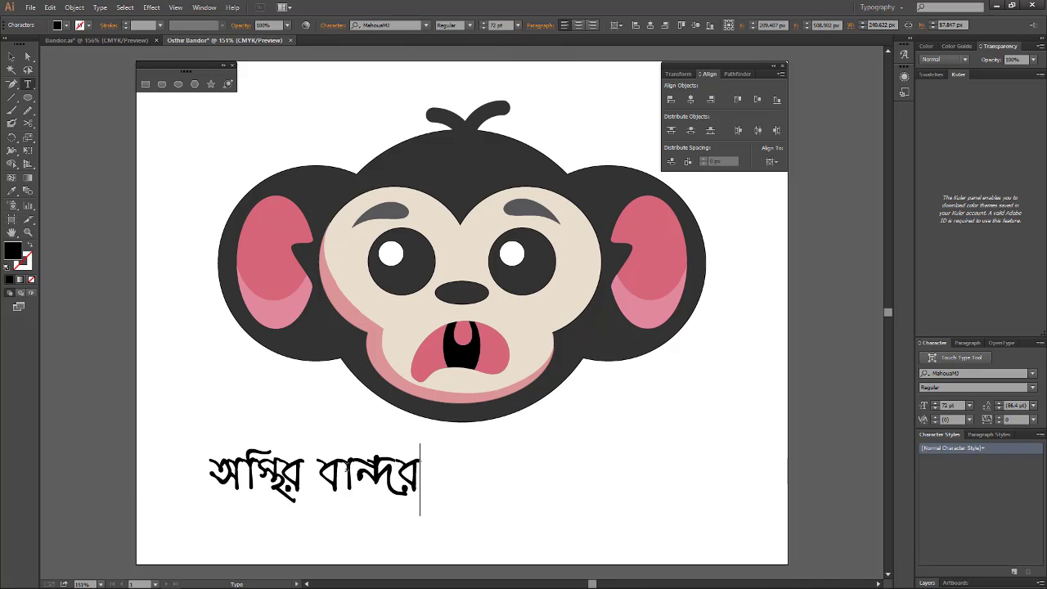
# Make the title bold, enlarge it to about 119 pt, and centre it below the monkey
pyautogui.hotkey('ctrl', 'a')
pyautogui.click(470, 25)
pyautogui.click(455, 60)
pyautogui.press('Escape')
pyautogui.moveTo(475, 517); pyautogui.dragTo(573, 552)
pyautogui.moveTo(382, 482); pyautogui.dragTo(518, 474)
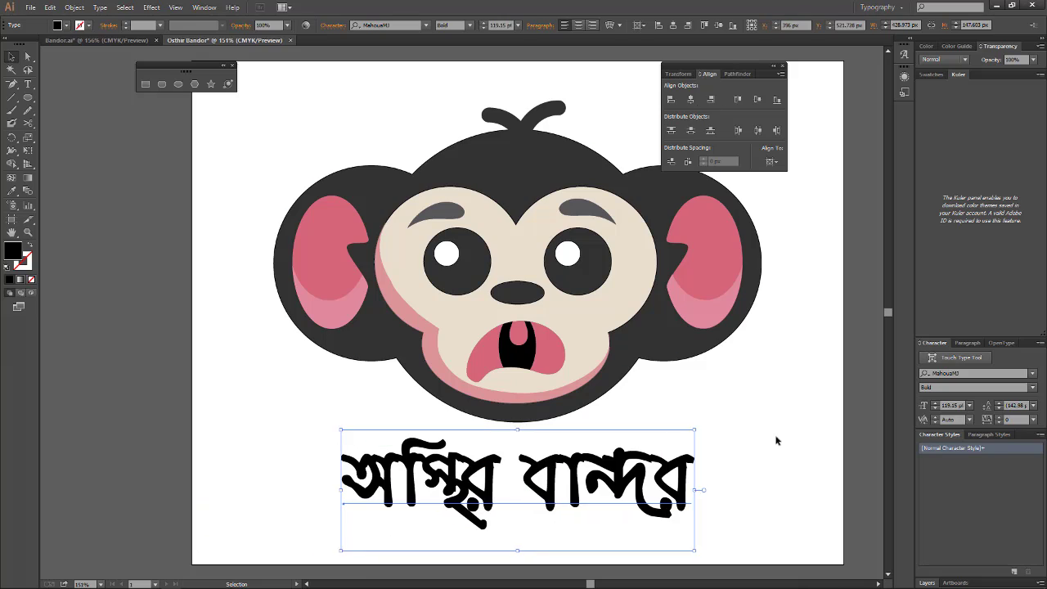